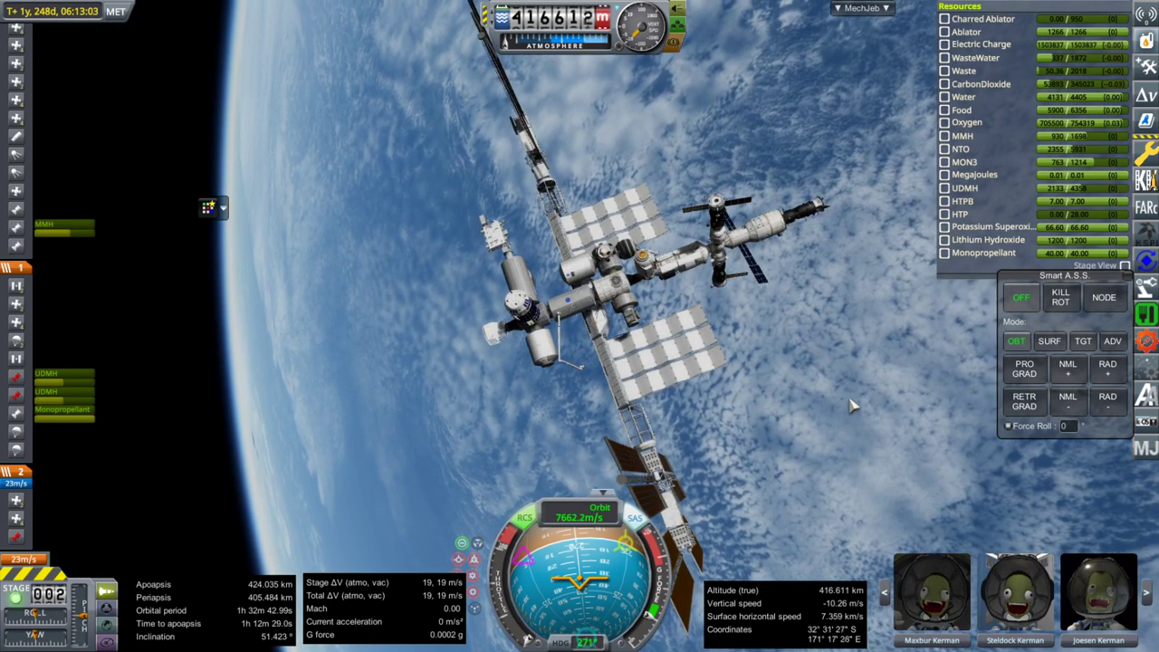
# Step: Examine the orbiting space station from several angles and view the Bigelow Expandable Activity Module's part details
pyautogui.scroll(-2, 856, 403)
pyautogui.moveTo(843, 423); pyautogui.dragTo(464, 439)
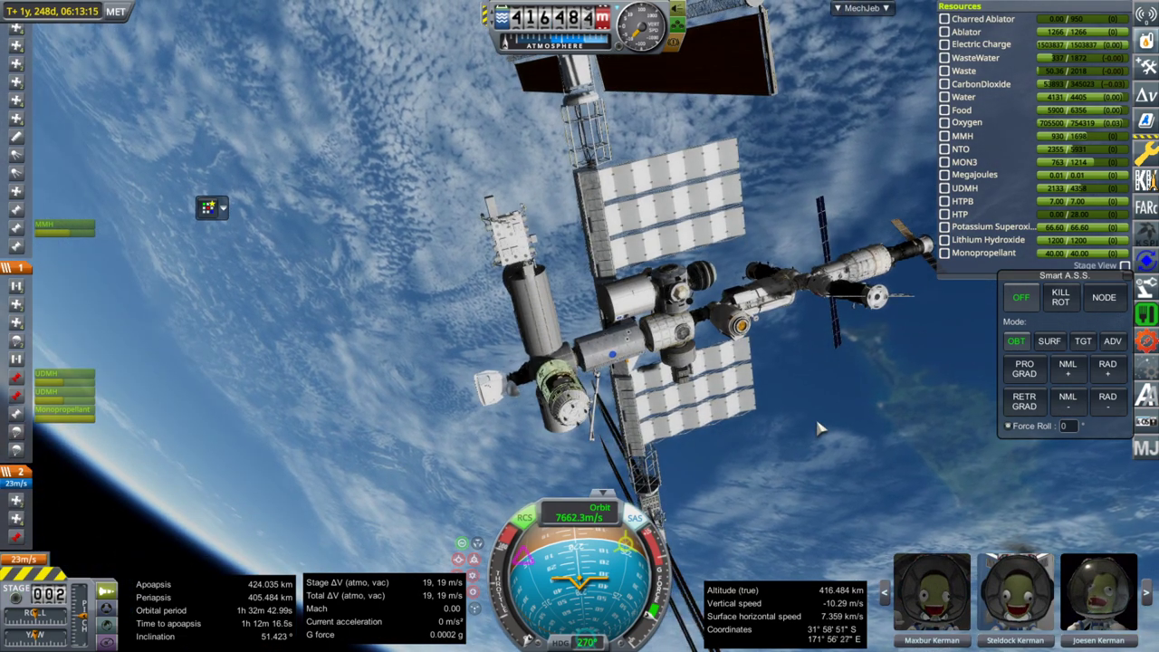
pyautogui.scroll(3, 770, 271)
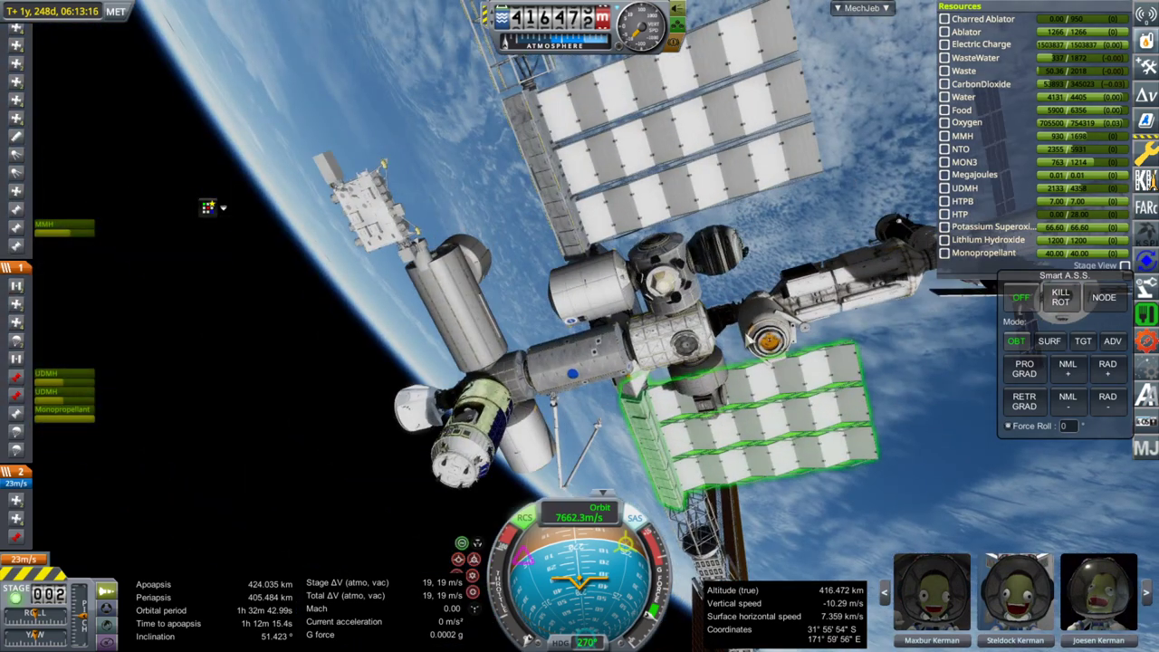
pyautogui.rightClick(770, 261)
pyautogui.scroll(3, 815, 363)
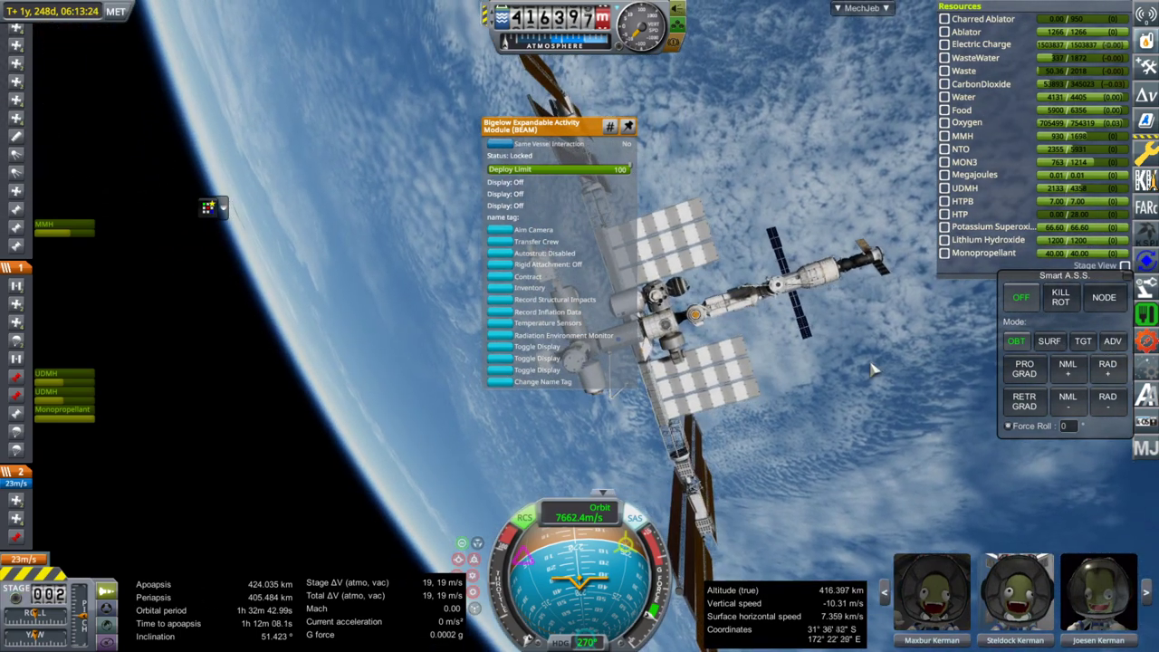
pyautogui.click(873, 405)
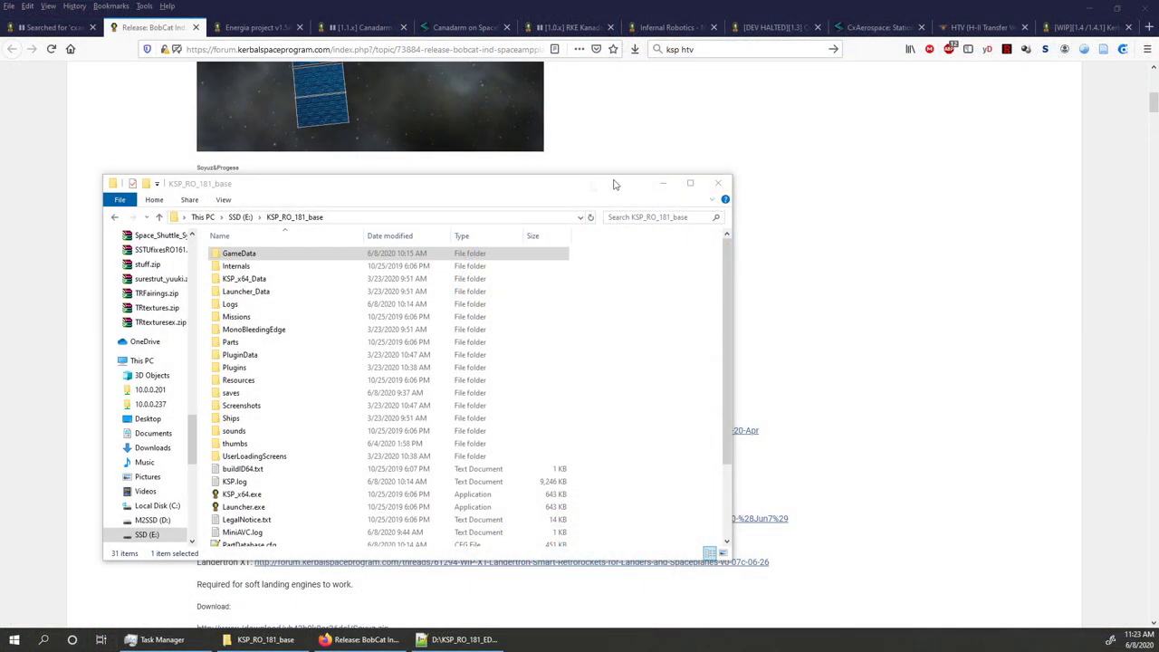
# Step: In File Explorer, open the GameData folder inside KSP_RO_181_base and look through its installed mod folders
pyautogui.moveTo(550, 187); pyautogui.dragTo(645, 174)
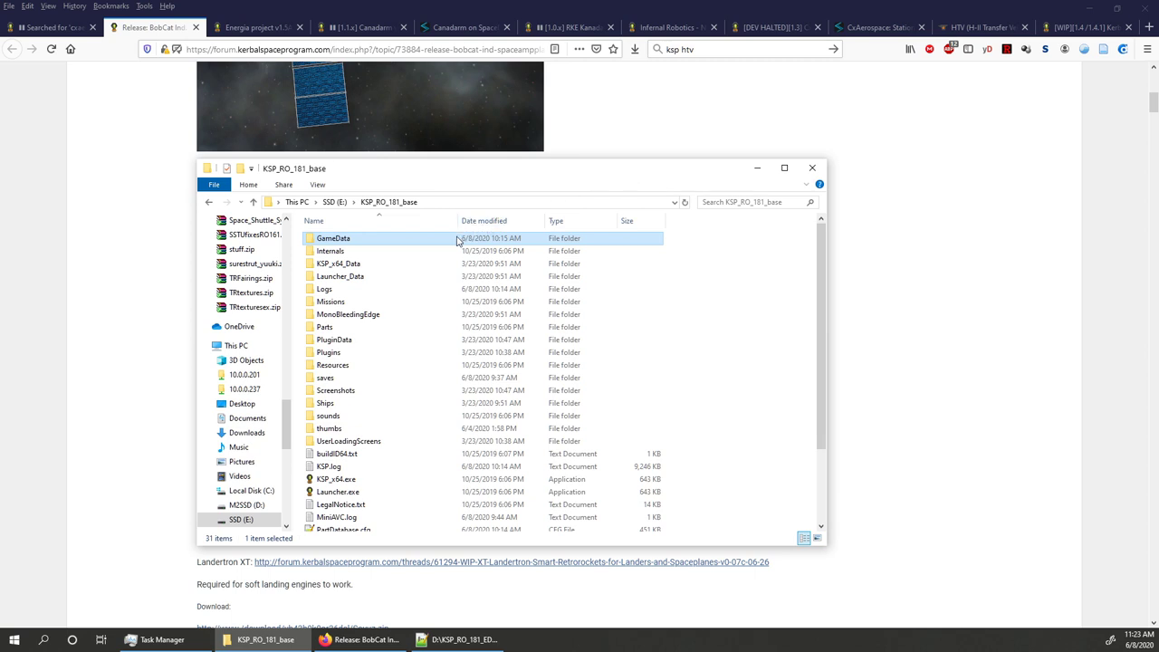
pyautogui.moveTo(450, 240)
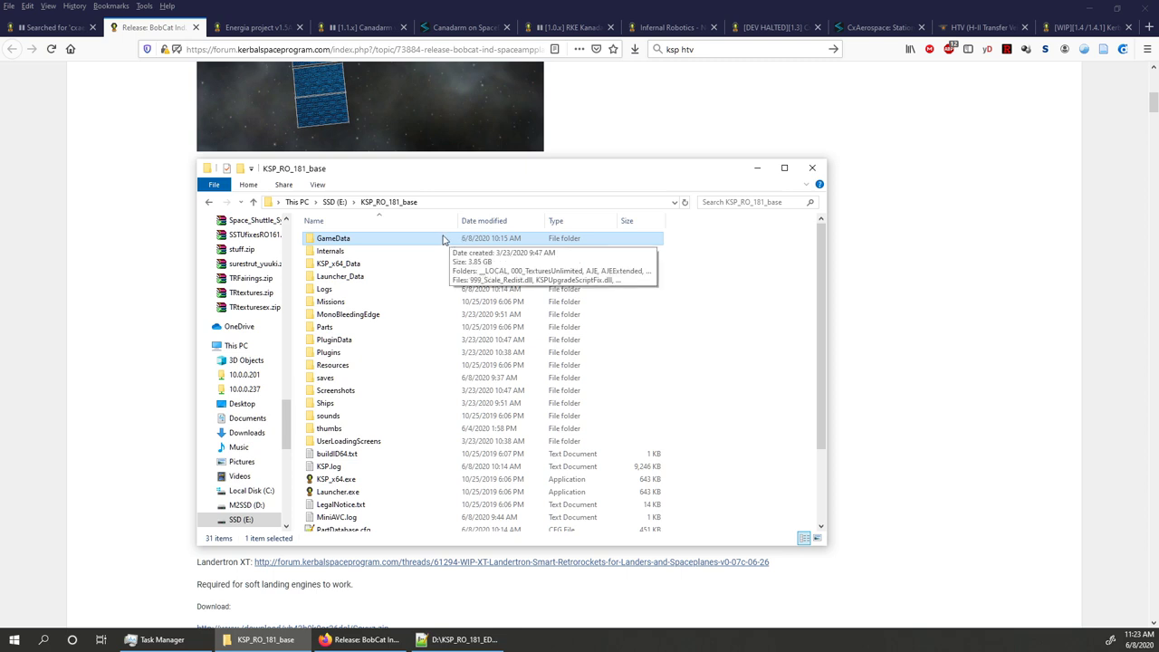
pyautogui.doubleClick(443, 238)
pyautogui.scroll(-2, 572, 306)
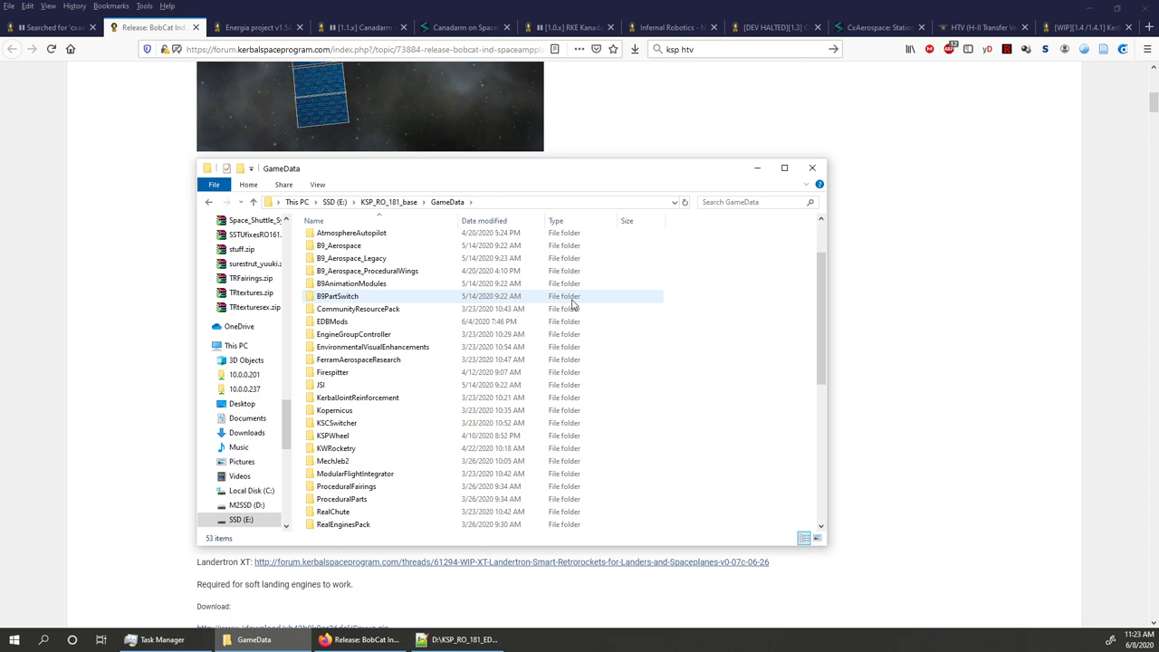
pyautogui.scroll(-5, 572, 306)
pyautogui.scroll(8, 508, 304)
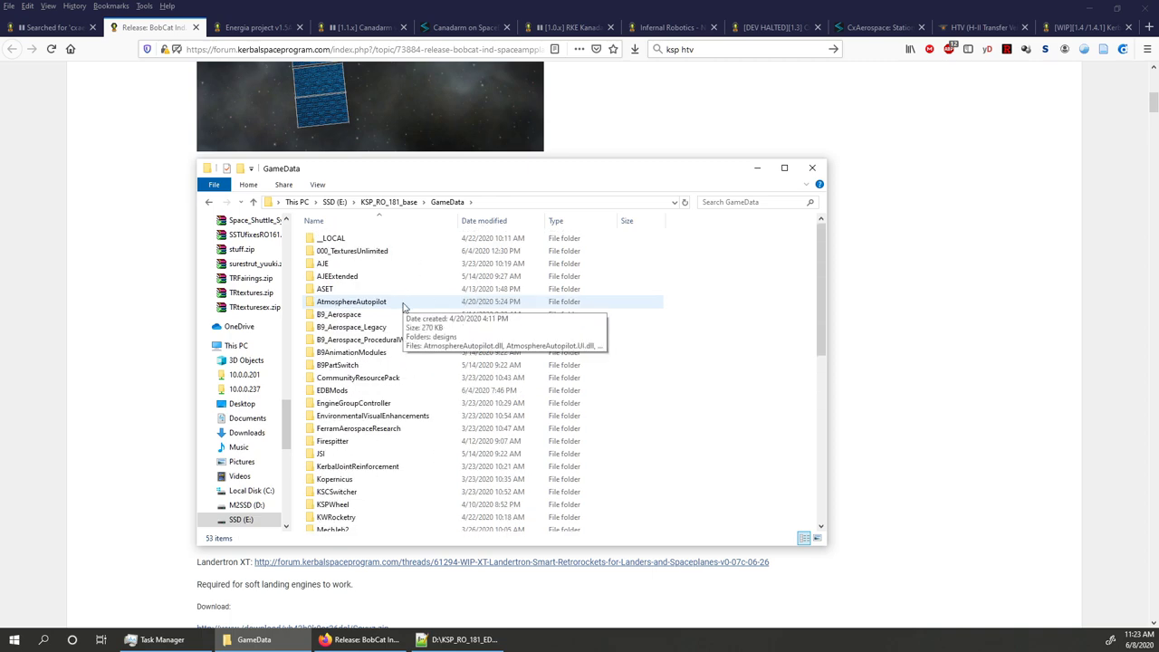
pyautogui.scroll(-10, 401, 306)
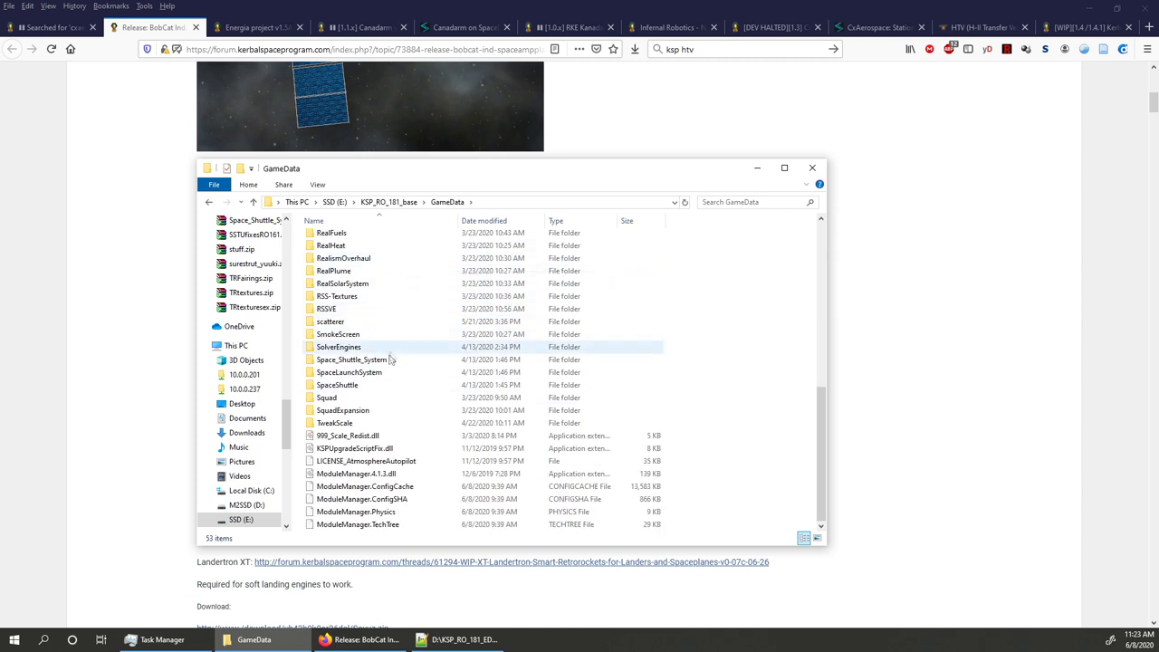
# Step: Locate the SpaceShuttle, B9_Aerospace, EDBMods and 000_TexturesUnlimited folders in GameData, selecting each in turn
pyautogui.click(353, 388)
pyautogui.scroll(10, 408, 380)
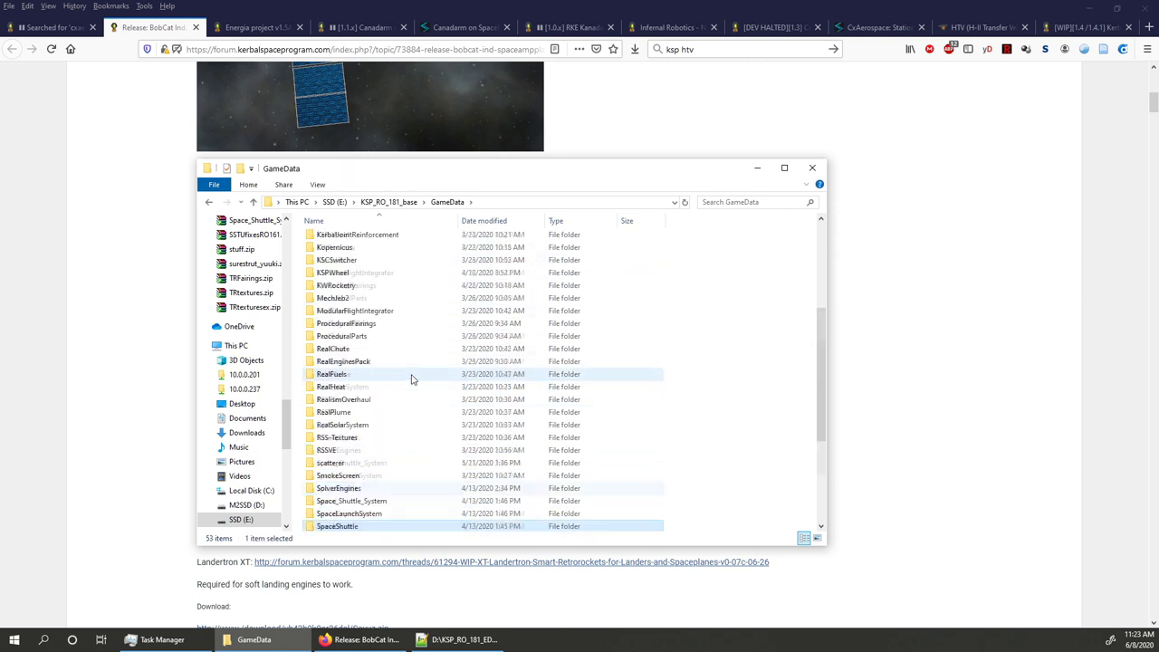
pyautogui.click(379, 317)
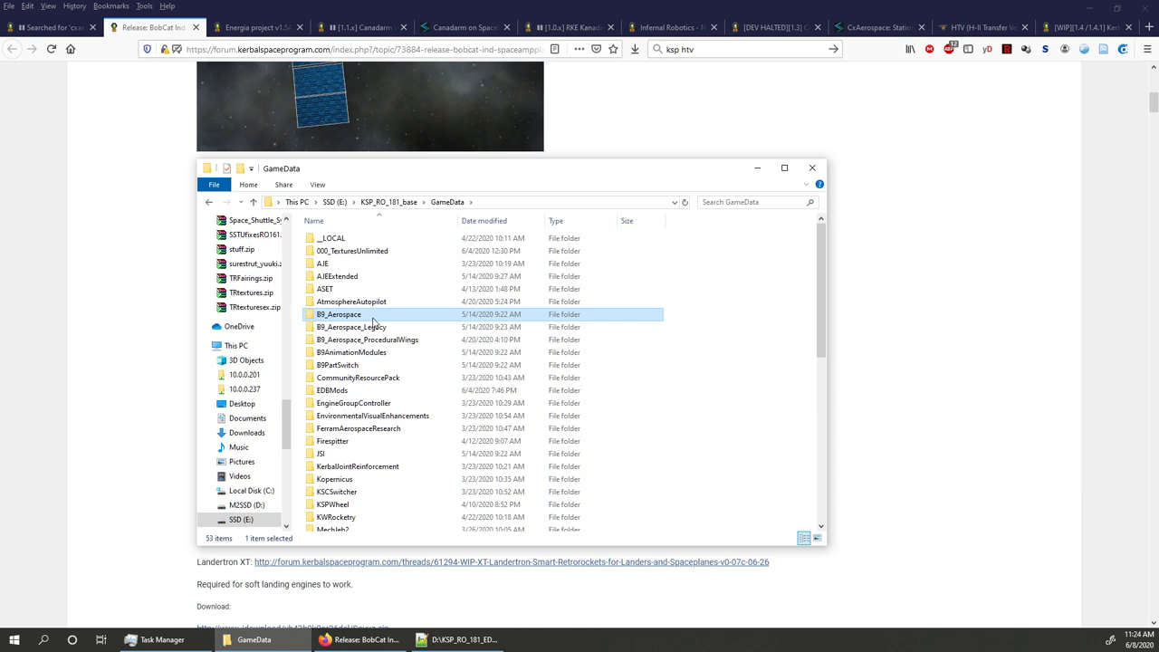
pyautogui.scroll(-10, 372, 321)
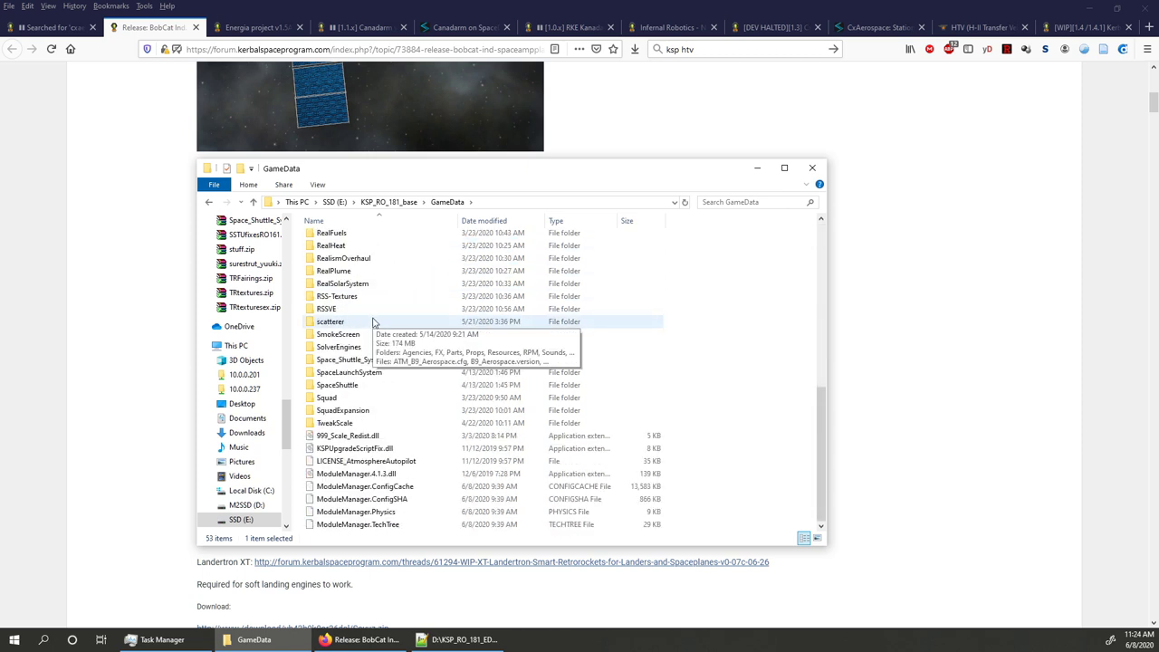
pyautogui.scroll(10, 372, 321)
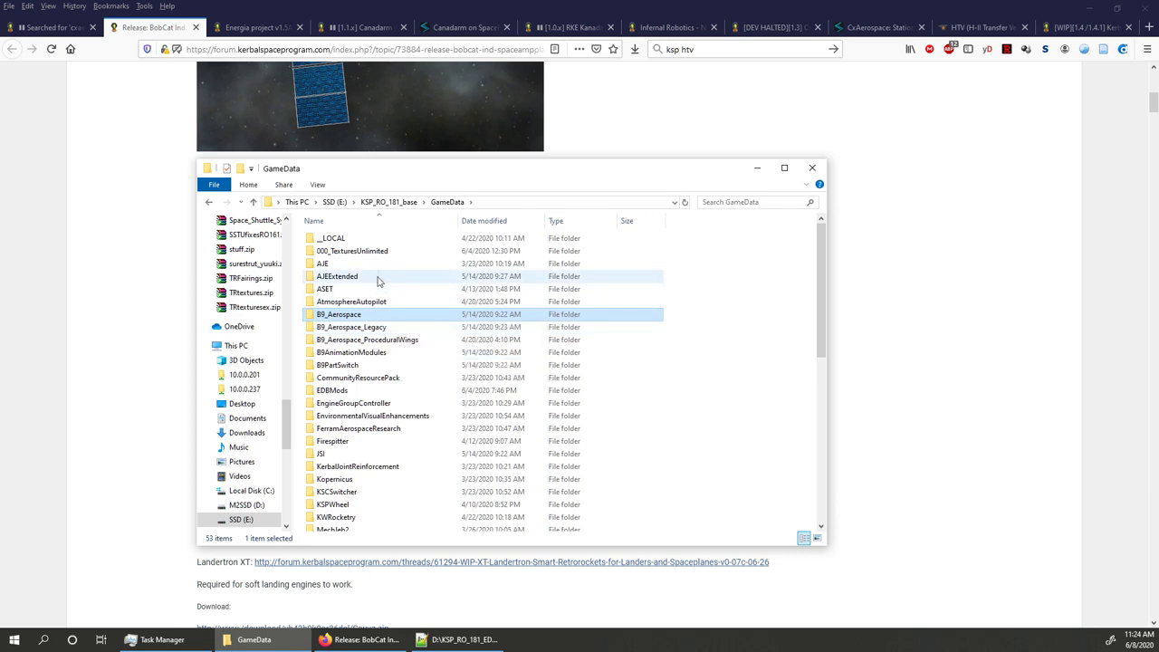
pyautogui.click(358, 391)
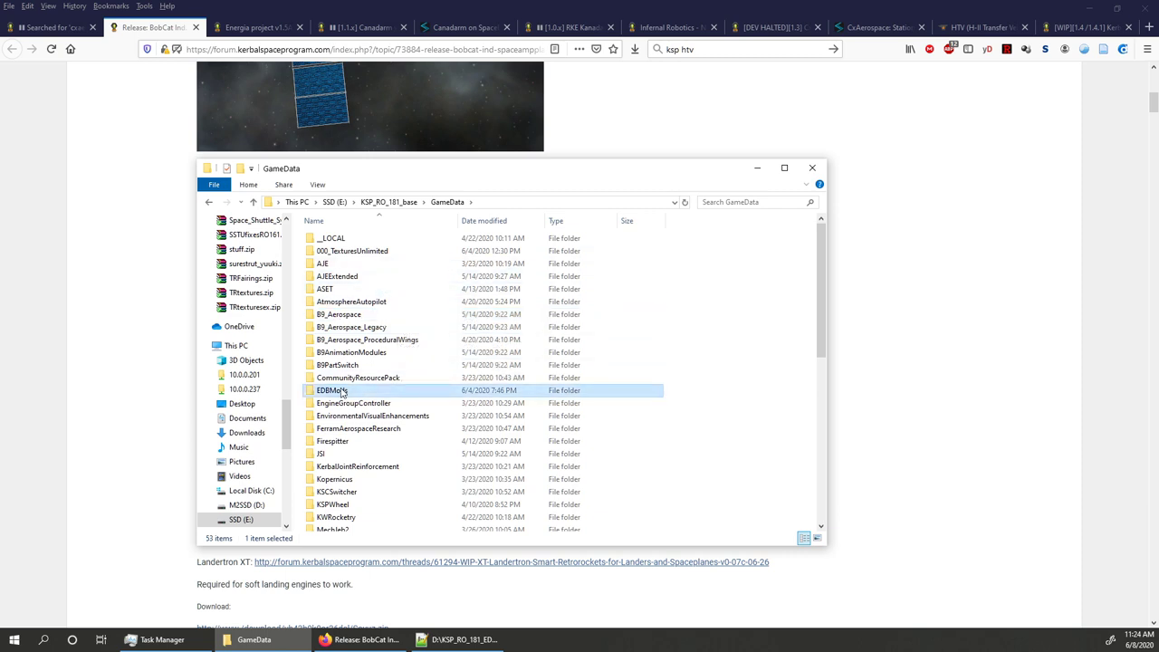
pyautogui.click(375, 254)
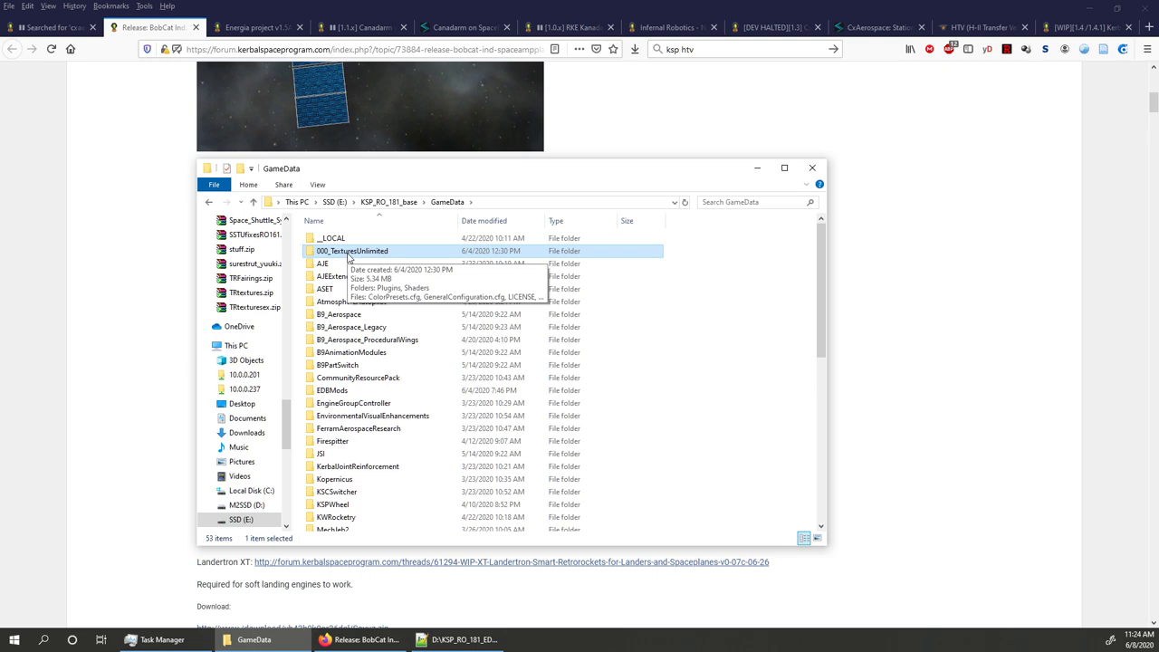
# Step: Switch to the BobCat Ind. forum topic in Firefox and review the Soyuz and Progress features and required mods
pyautogui.click(675, 154)
pyautogui.scroll(4, 367, 162)
pyautogui.scroll(2, 585, 343)
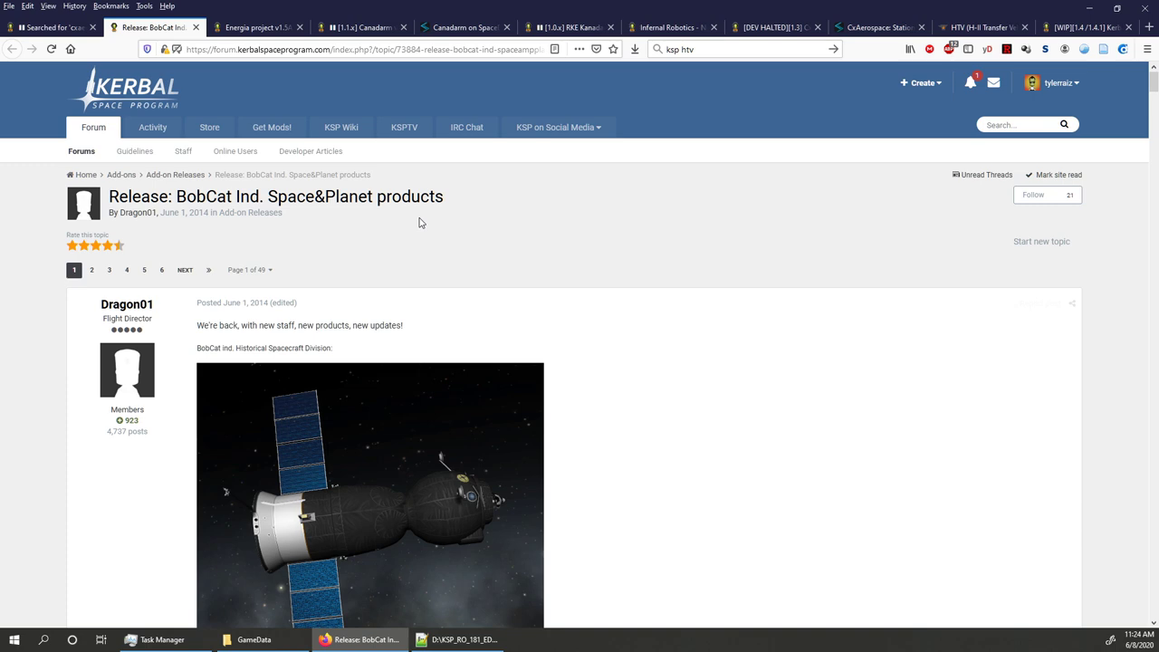
pyautogui.scroll(-2, 419, 223)
pyautogui.scroll(-3, 308, 255)
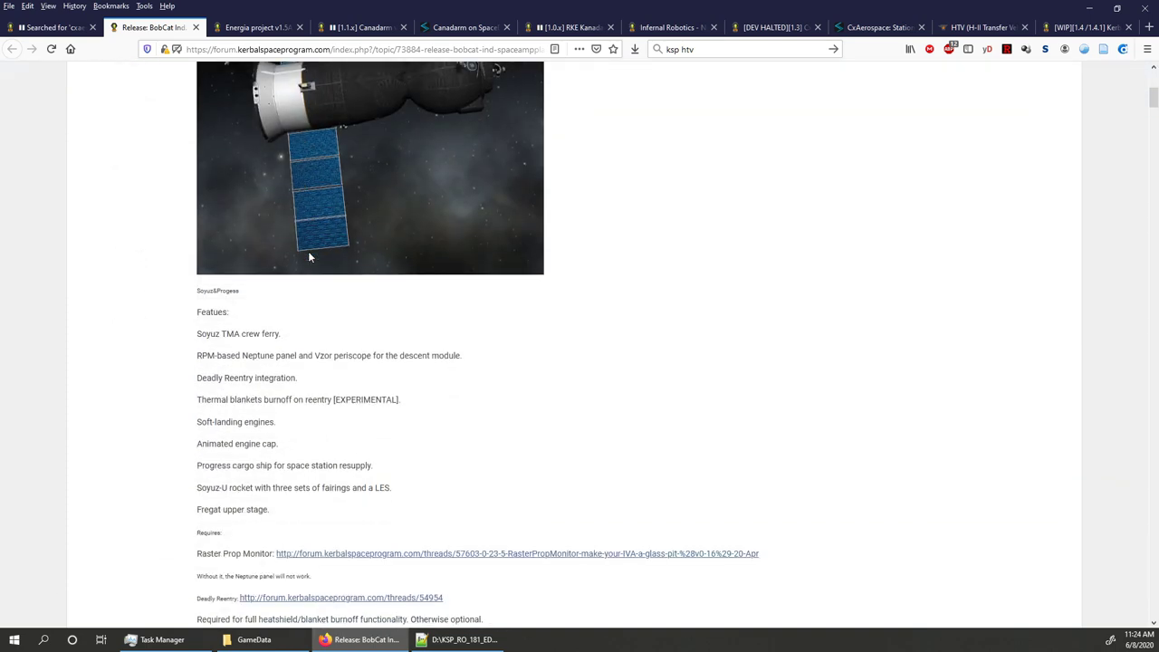
pyautogui.scroll(-2, 271, 380)
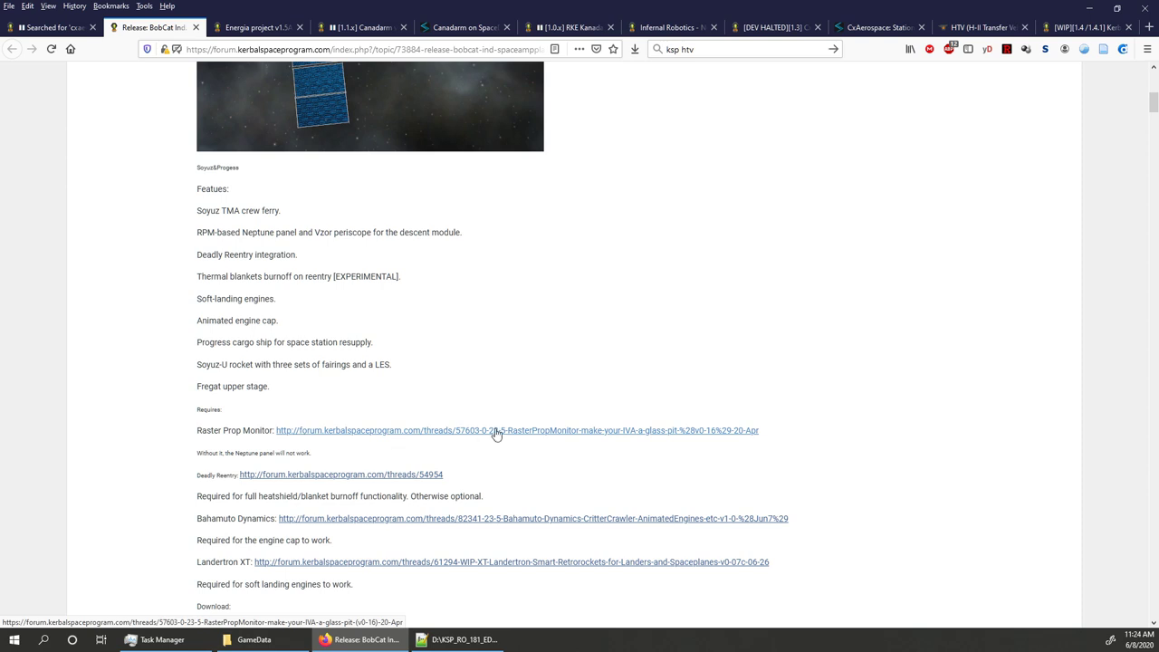
# Step: Return to the GameData folder in File Explorer and locate the JSI folder that contains RasterPropMonitor
pyautogui.moveTo(270, 647)
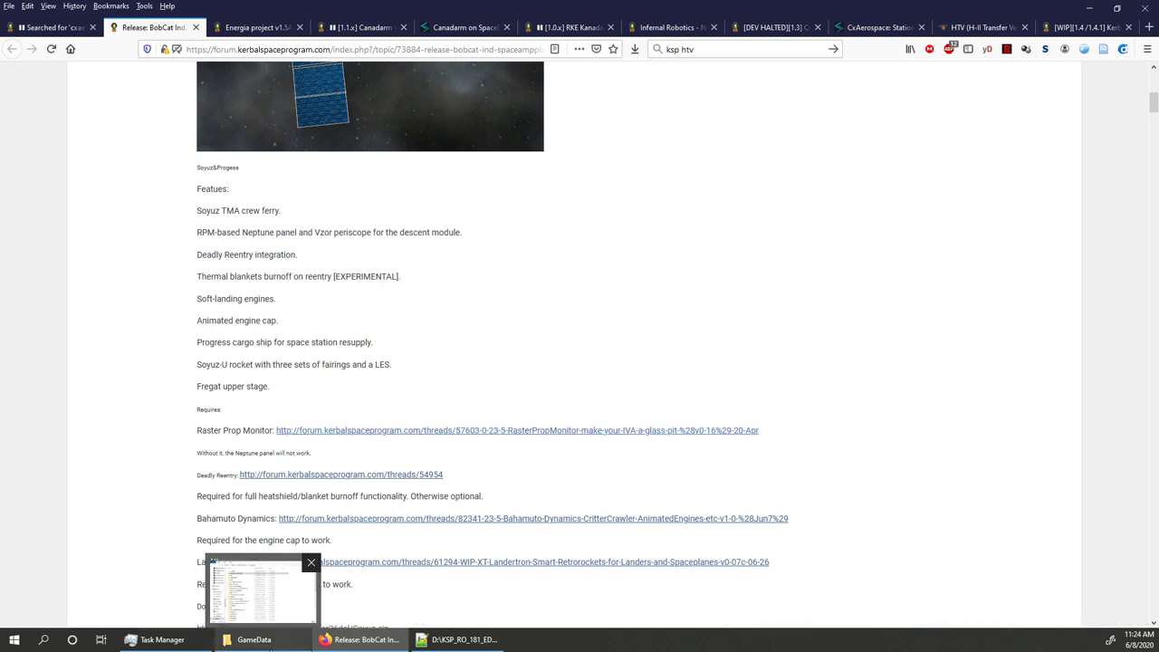
pyautogui.click(270, 647)
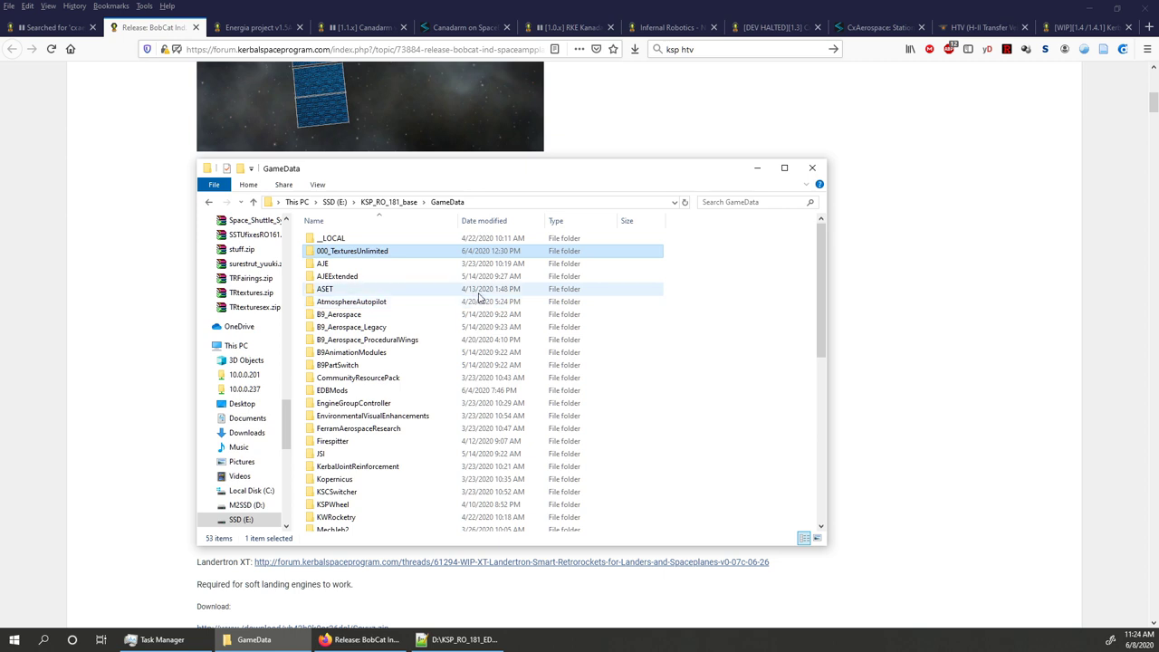
pyautogui.scroll(-3, 411, 332)
pyautogui.click(324, 348)
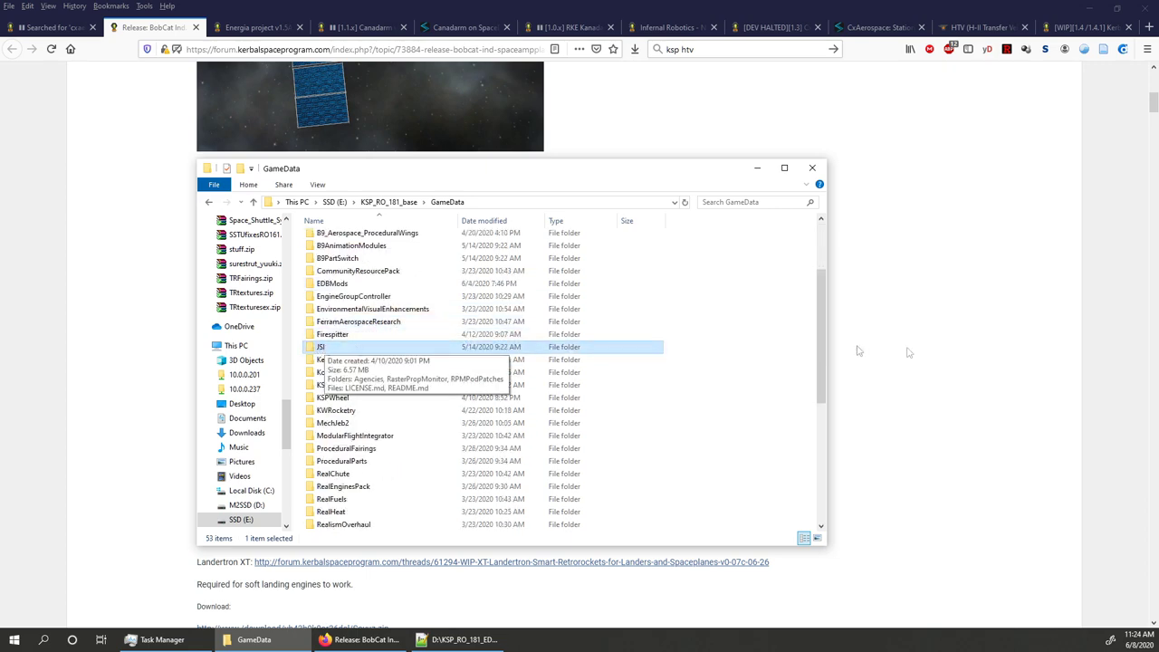
# Step: Back in the forum topic, check the Bahamuto Dynamics and Landertron XT requirement links, closing each opened page
pyautogui.hotkey('alt', 'Tab')
pyautogui.scroll(-2, 359, 431)
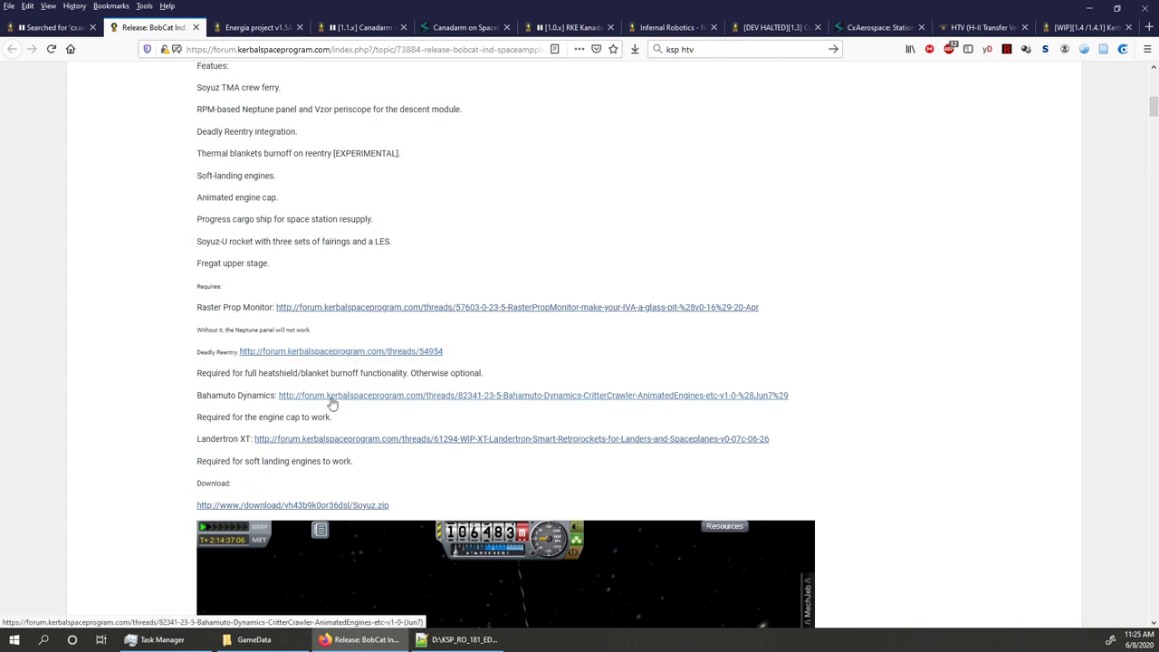
pyautogui.click(506, 395)
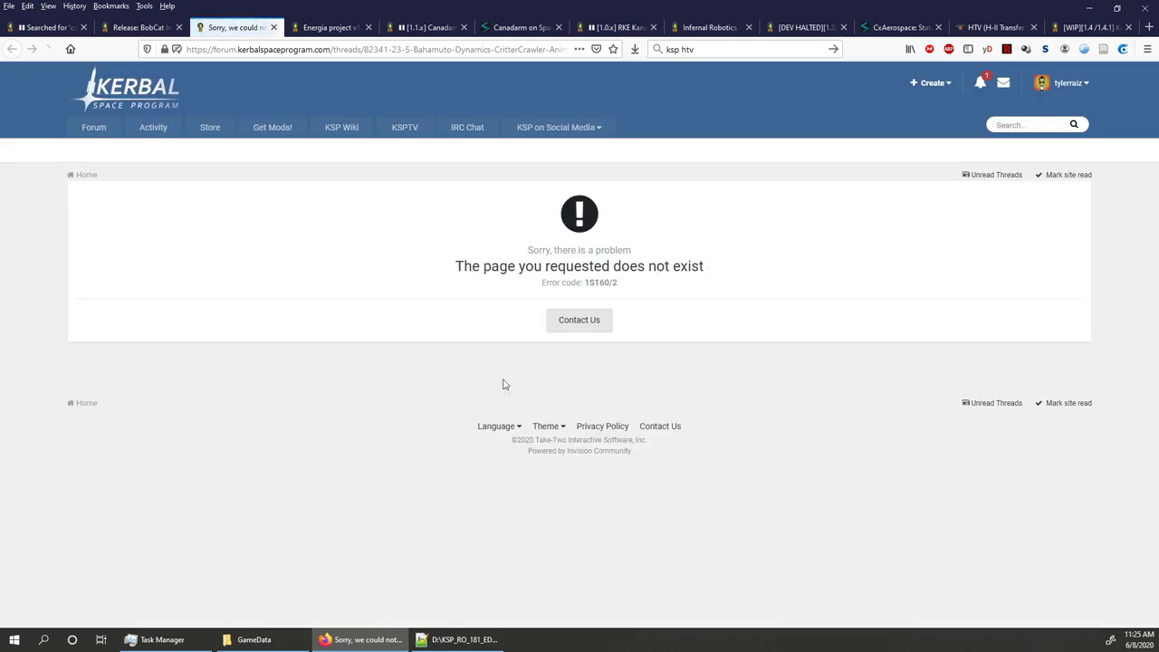
pyautogui.click(274, 28)
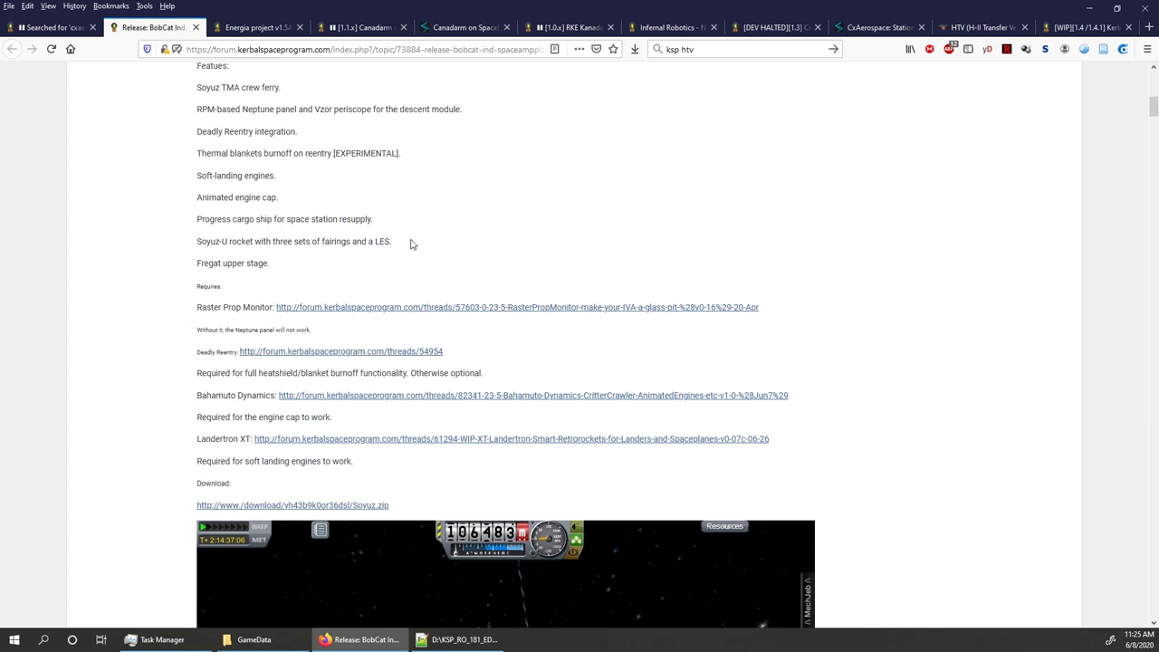
pyautogui.click(278, 441)
pyautogui.click(272, 27)
# Step: Try the Soyuz.zip download link in a new tab and return to the BobCat topic
pyautogui.scroll(-3, 305, 403)
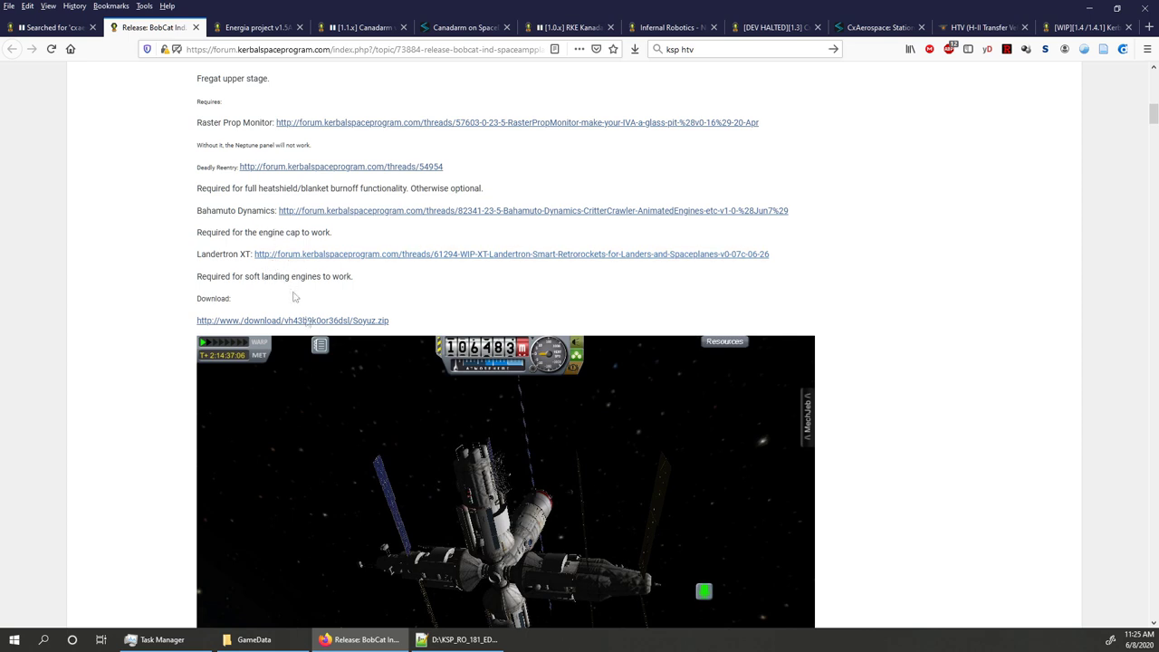
pyautogui.click(308, 321)
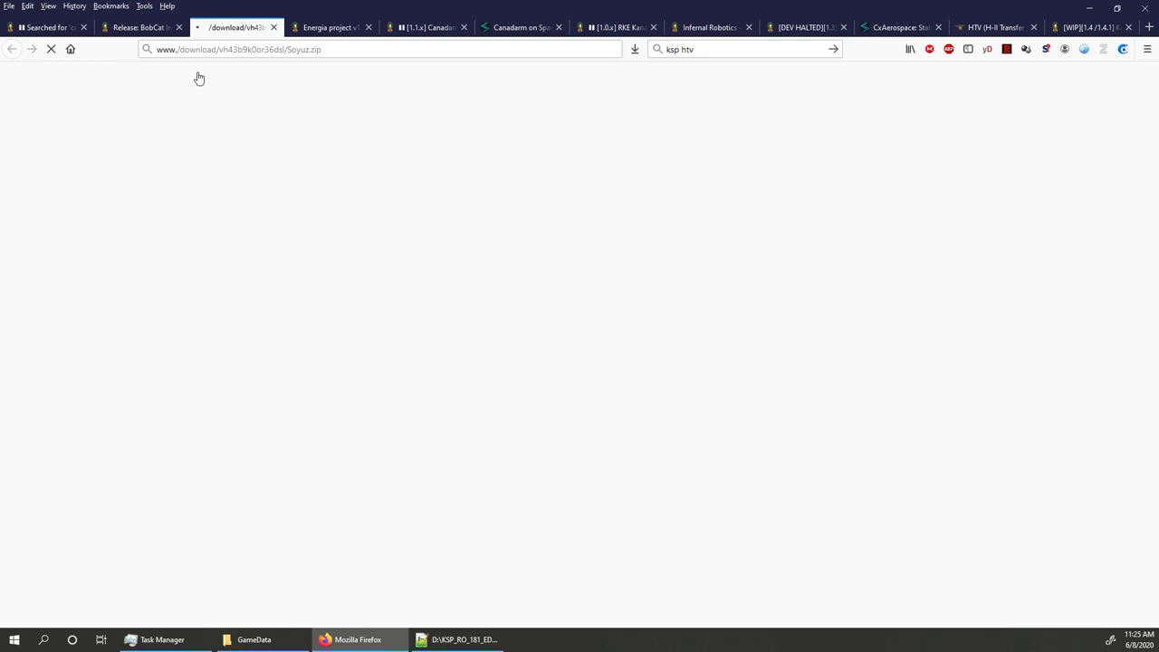
pyautogui.click(163, 31)
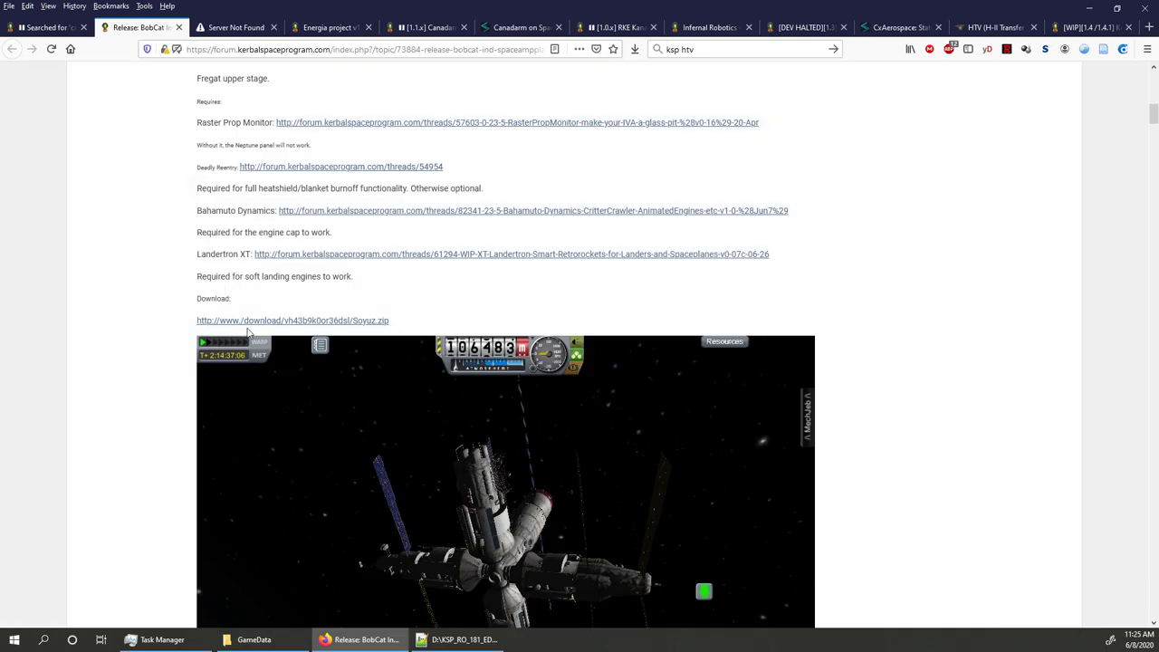
pyautogui.scroll(4, 369, 274)
pyautogui.scroll(4, 369, 274)
pyautogui.scroll(-10, 370, 269)
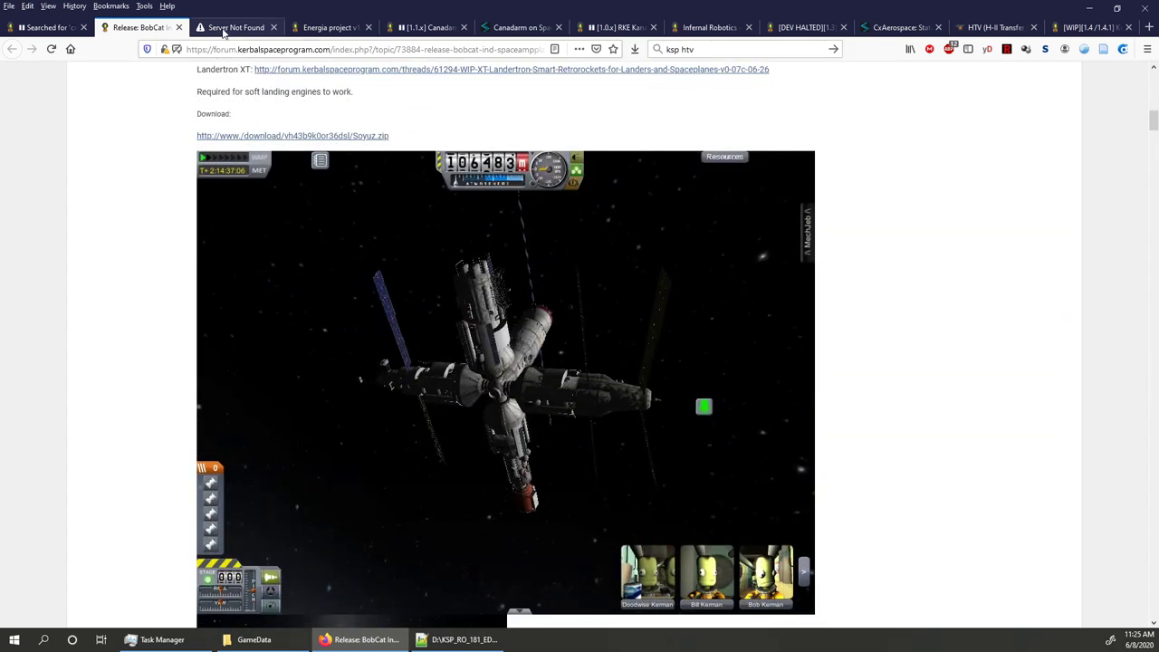
pyautogui.click(224, 32)
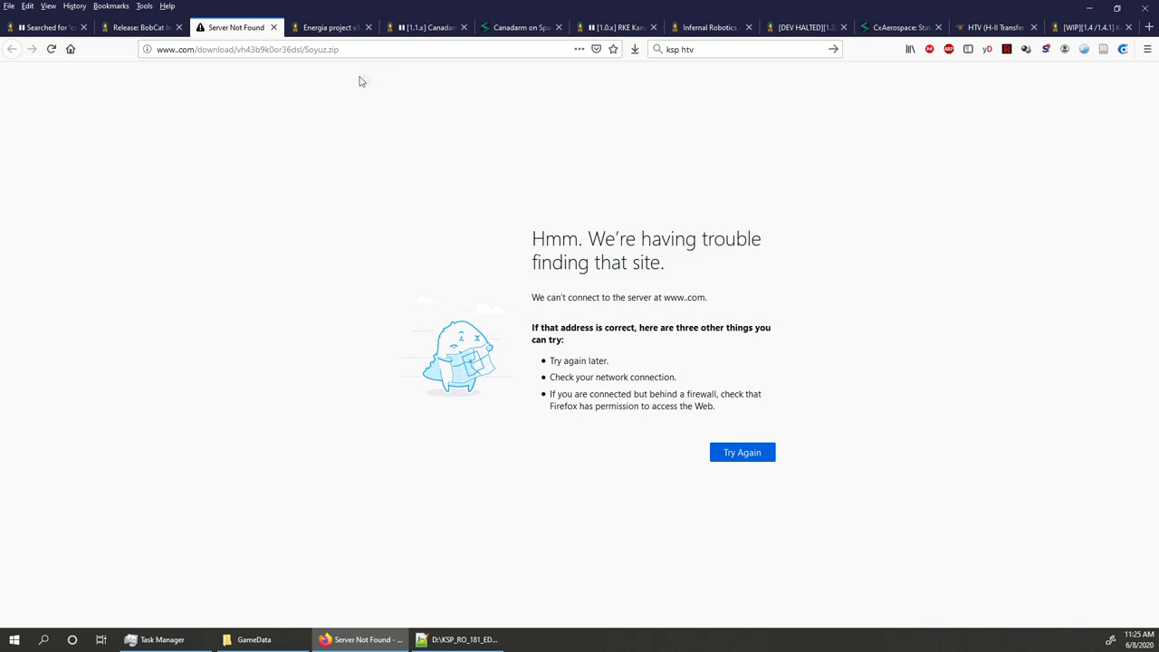
pyautogui.click(774, 162)
pyautogui.click(1020, 417)
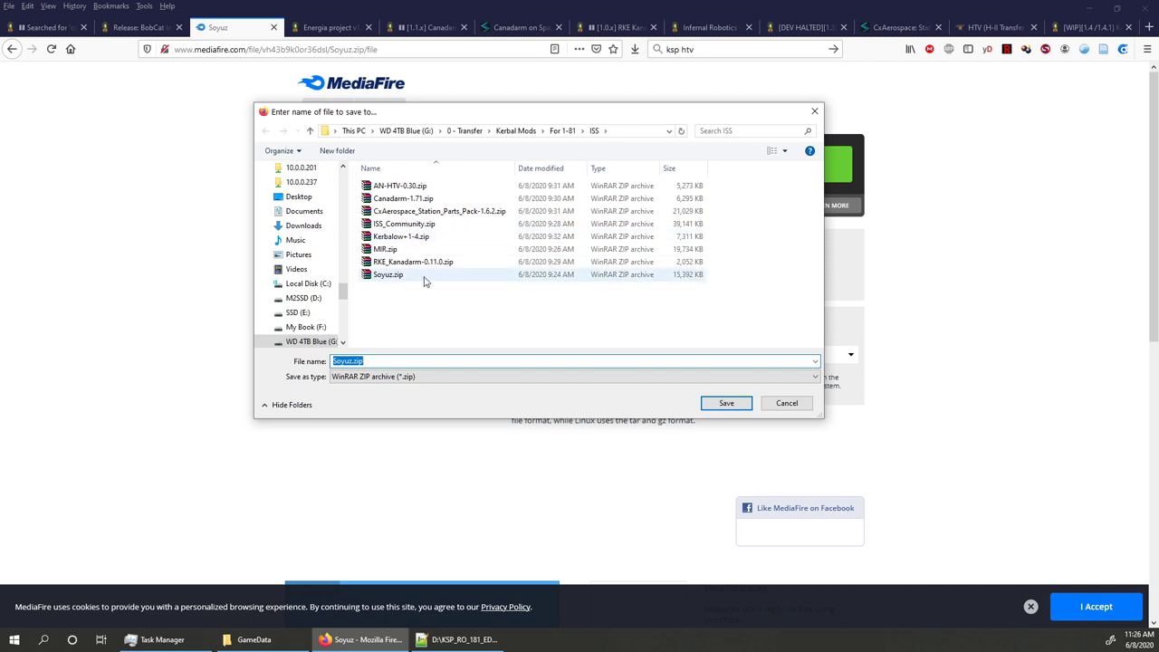
pyautogui.moveTo(425, 278)
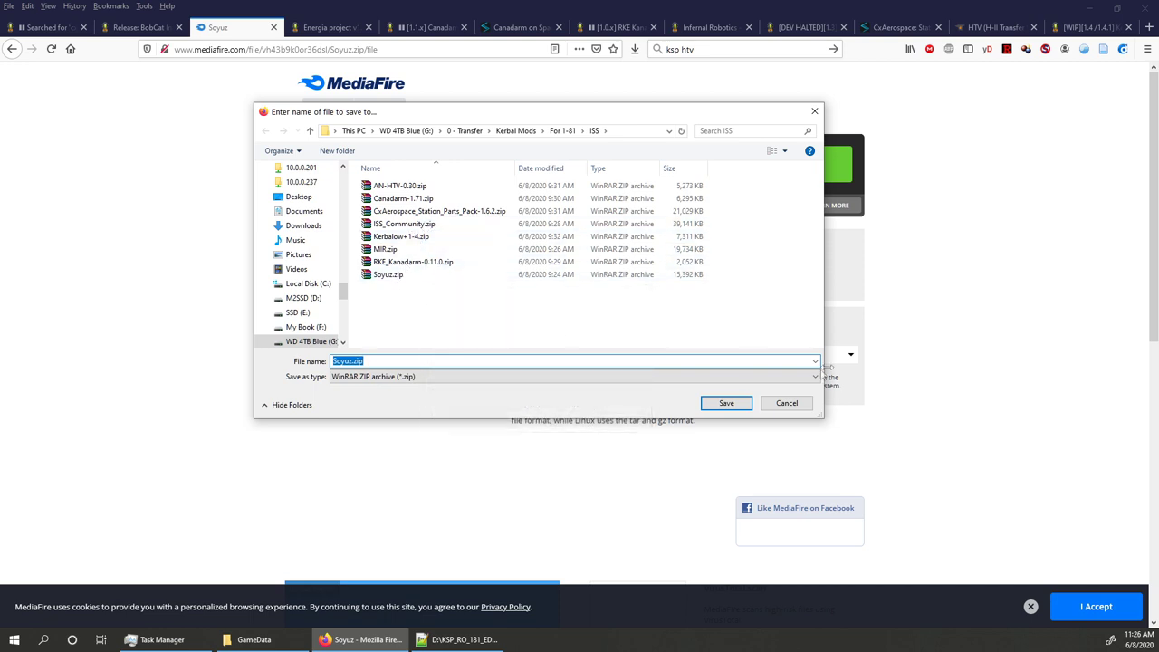
pyautogui.click(726, 403)
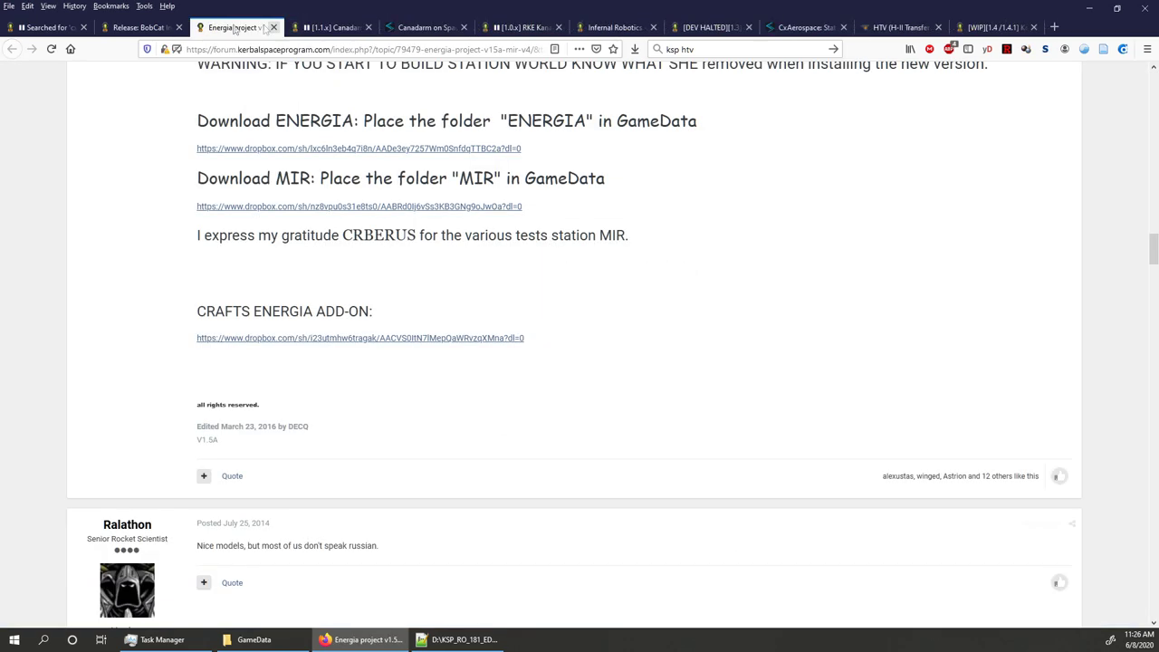
pyautogui.click(273, 27)
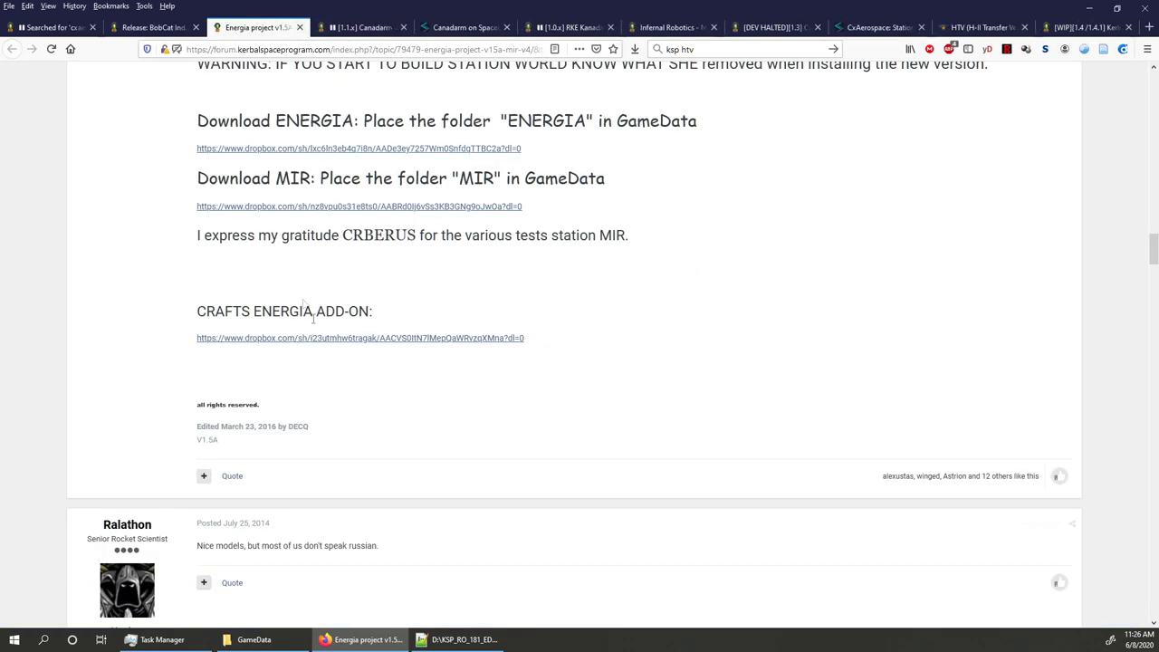
# Step: In the BobCat topic, find the MIR Space Station section, try its MIR.zip download link in a new tab, and close that tab
pyautogui.click(154, 27)
pyautogui.scroll(-8, 313, 258)
pyautogui.scroll(5, 315, 269)
pyautogui.scroll(-5, 316, 269)
pyautogui.scroll(-2, 317, 275)
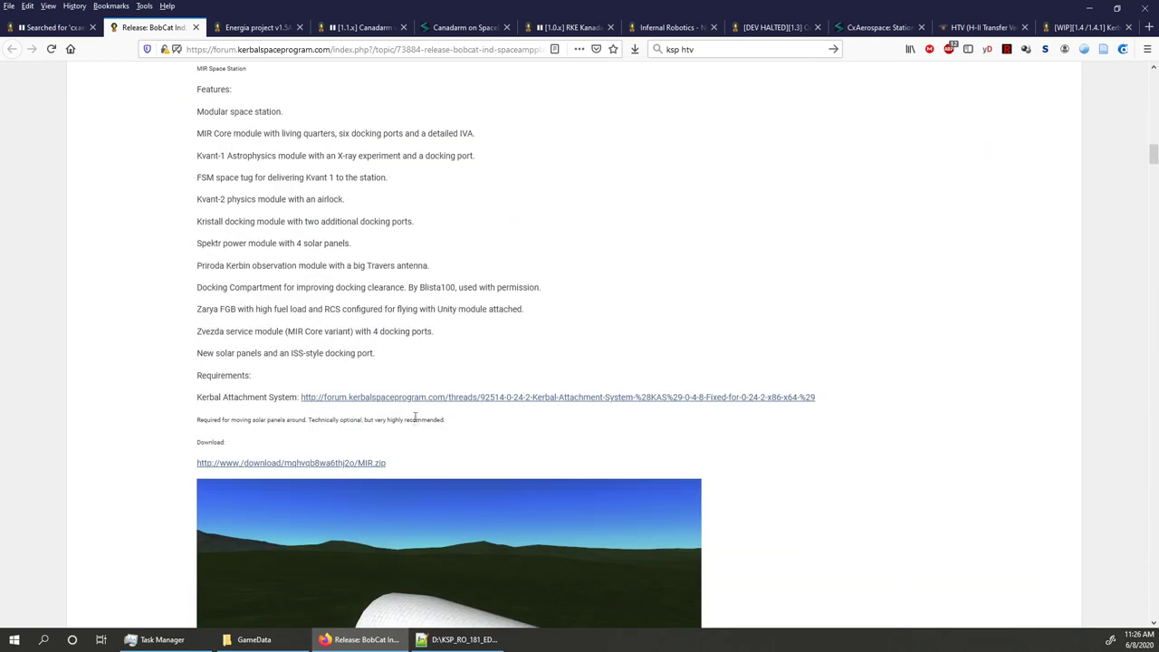
pyautogui.rightClick(330, 466)
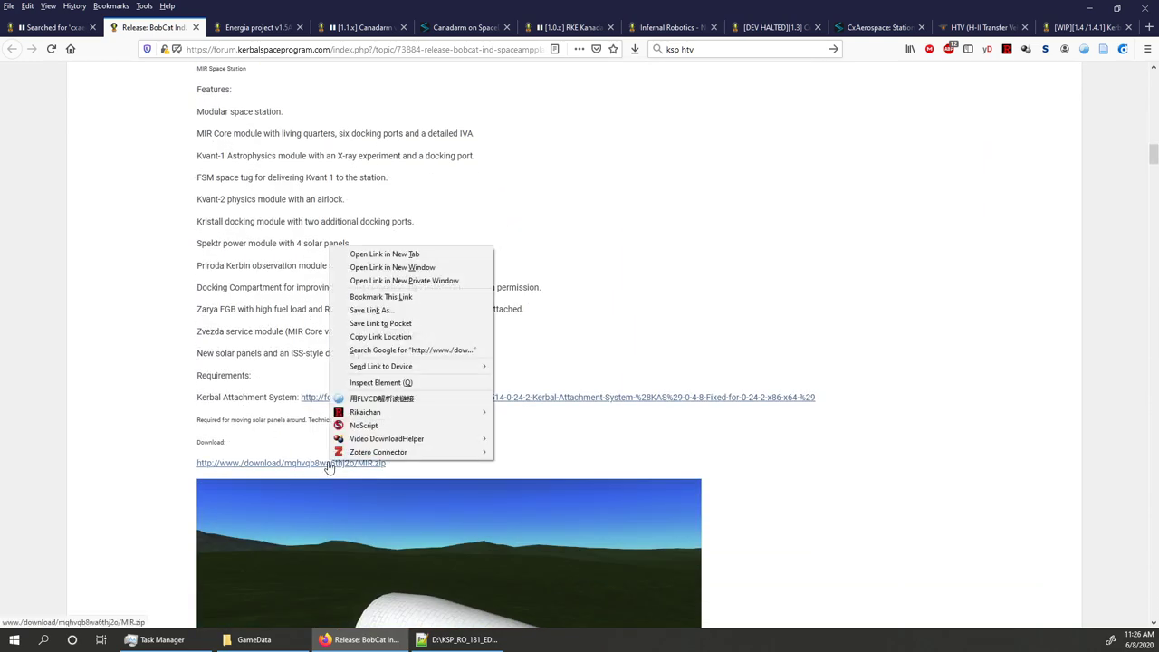
pyautogui.click(385, 254)
pyautogui.click(238, 28)
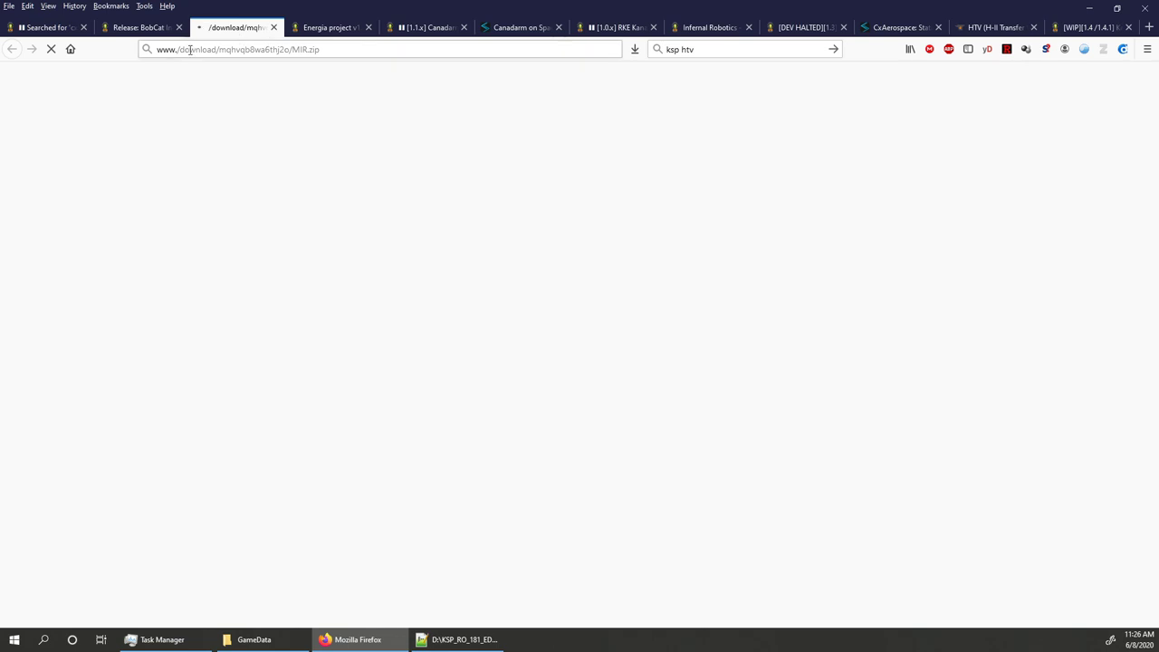
pyautogui.click(273, 28)
# Step: Look through the remaining BobCat packs, from Kliper and Proton to the HOME Legacy pack, down to the Community ISS project section
pyautogui.scroll(-10, 299, 308)
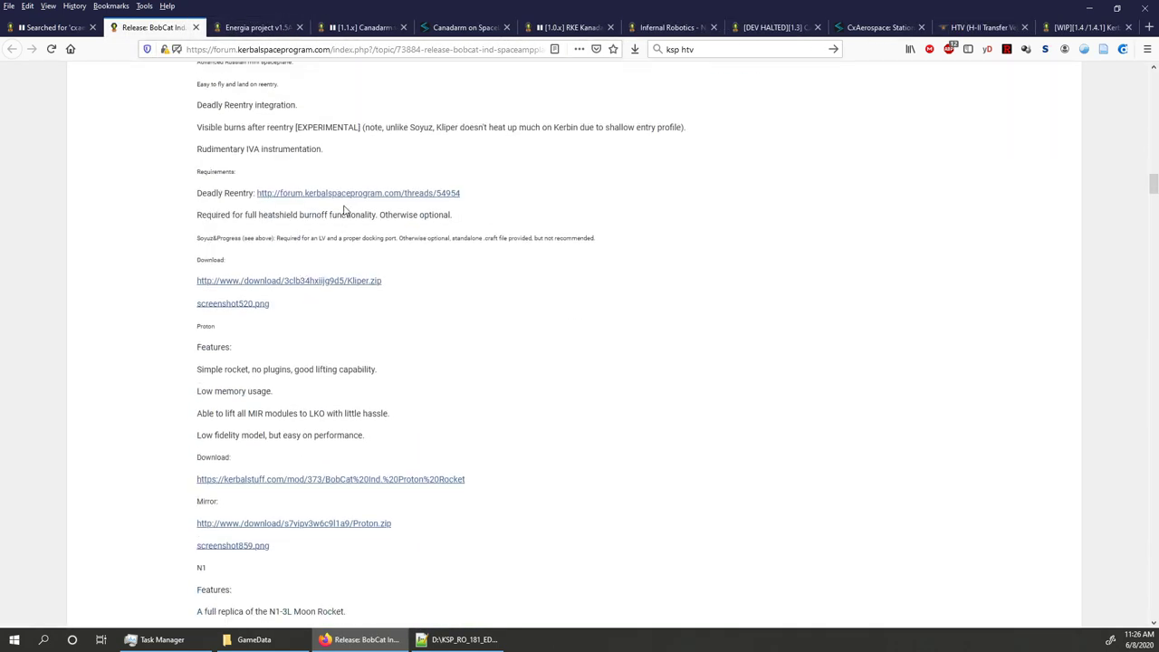
pyautogui.scroll(-3, 337, 207)
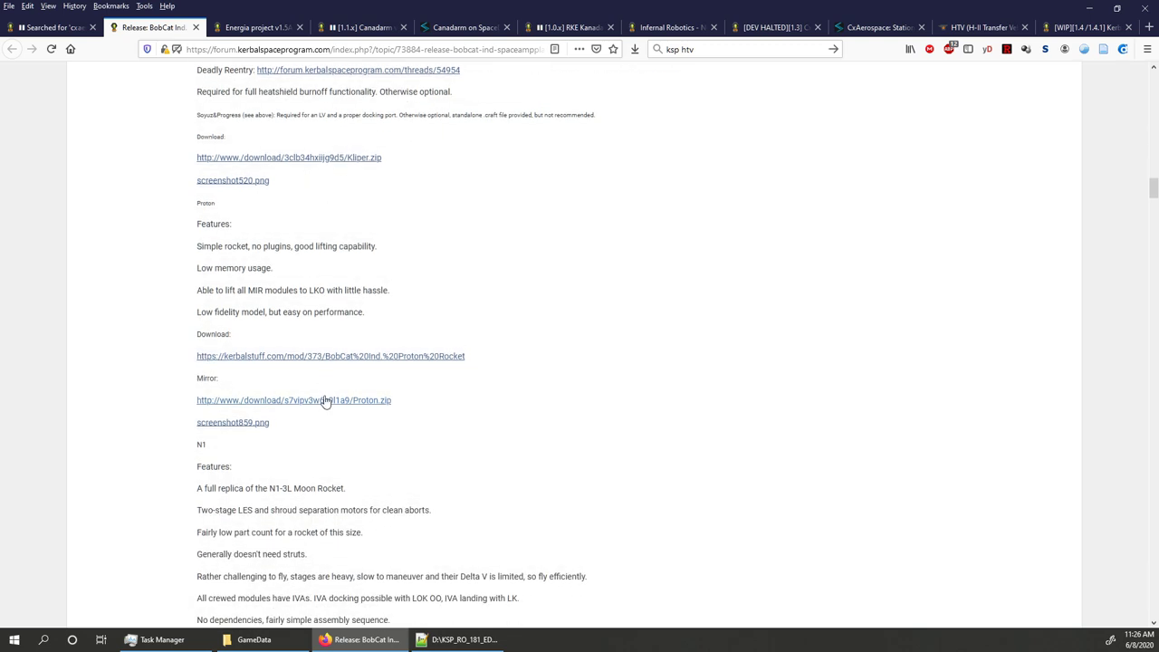
pyautogui.scroll(-7, 322, 408)
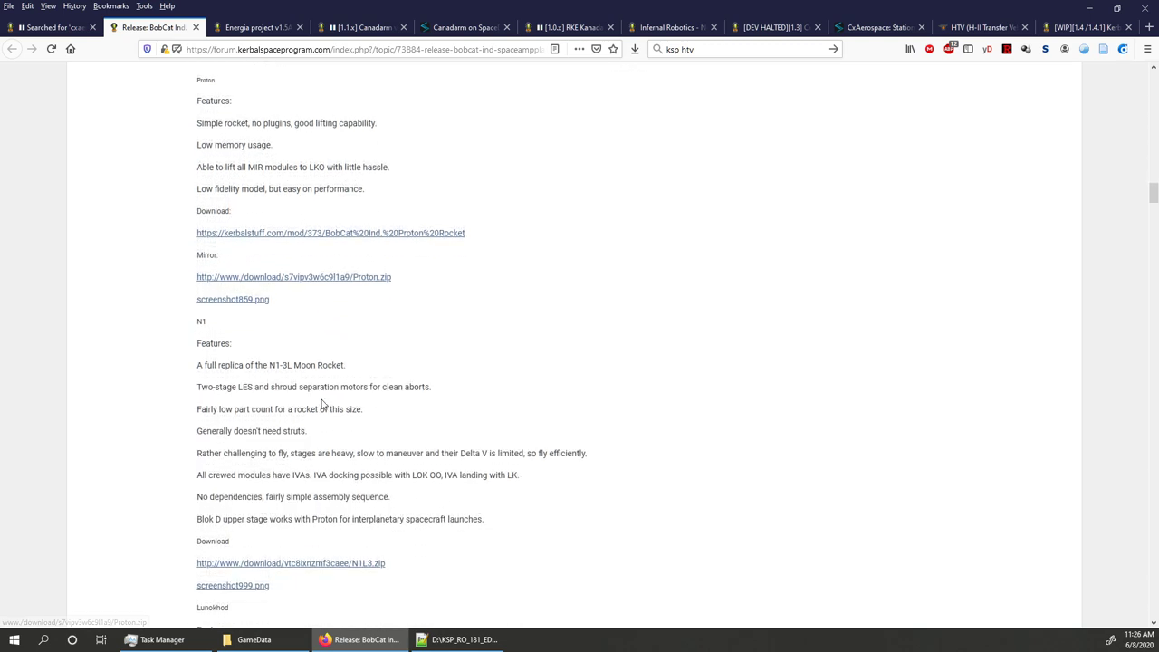
pyautogui.scroll(-7, 335, 394)
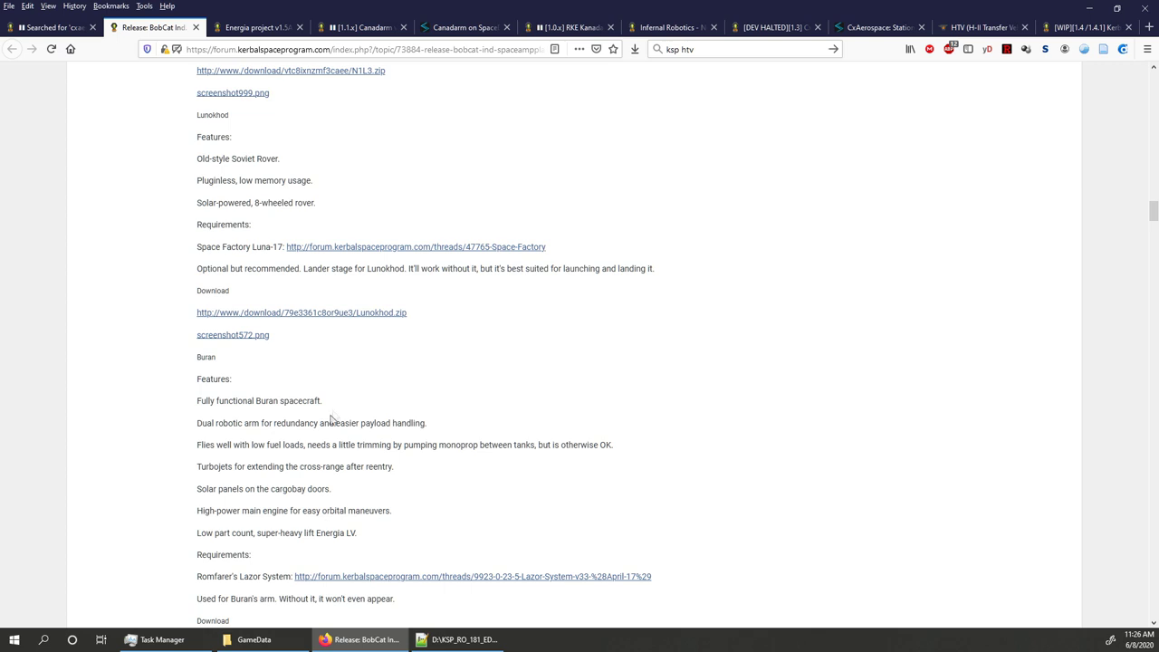
pyautogui.scroll(-3, 360, 368)
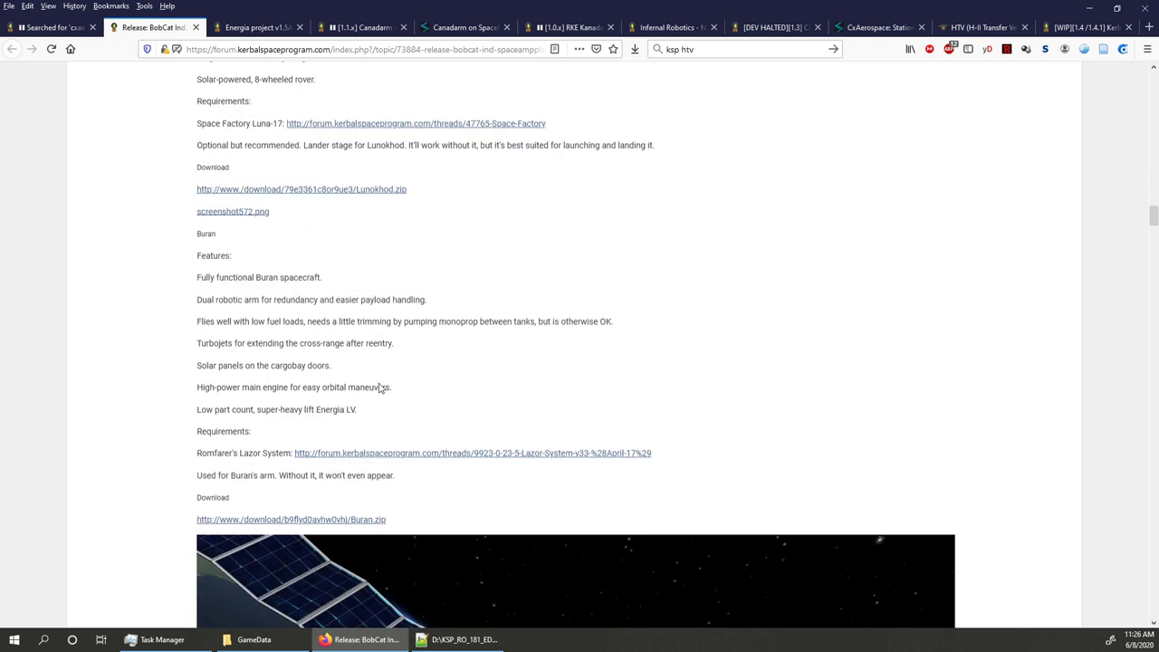
pyautogui.scroll(-4, 380, 387)
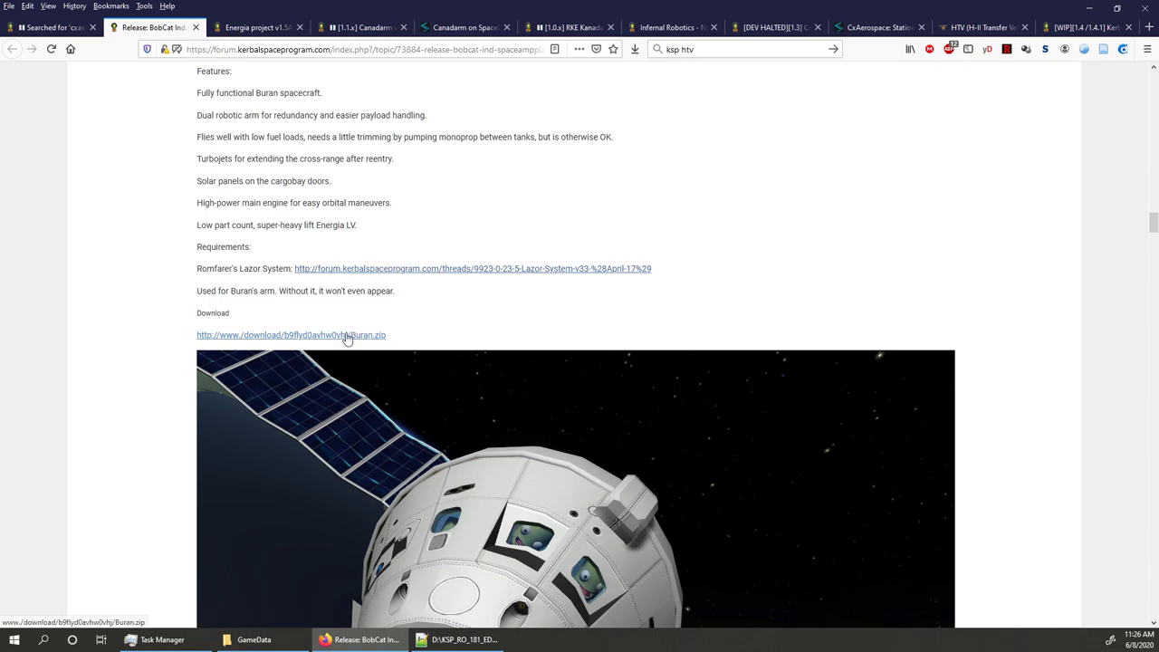
pyautogui.scroll(-14, 405, 335)
pyautogui.scroll(-1, 405, 340)
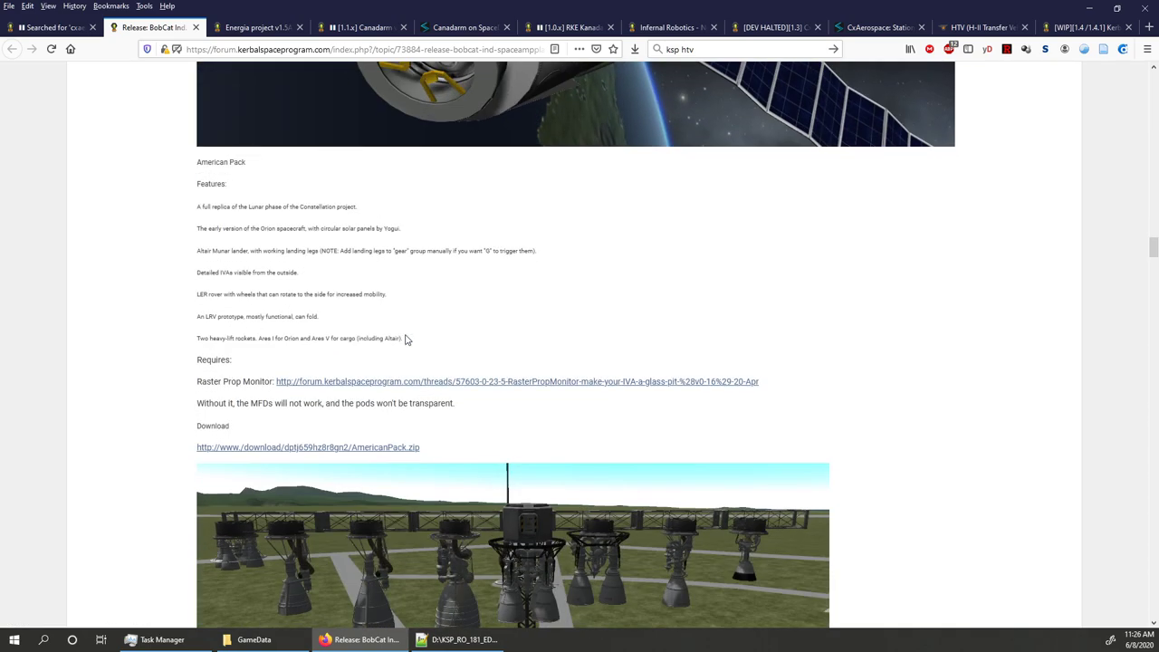
pyautogui.scroll(-16, 405, 339)
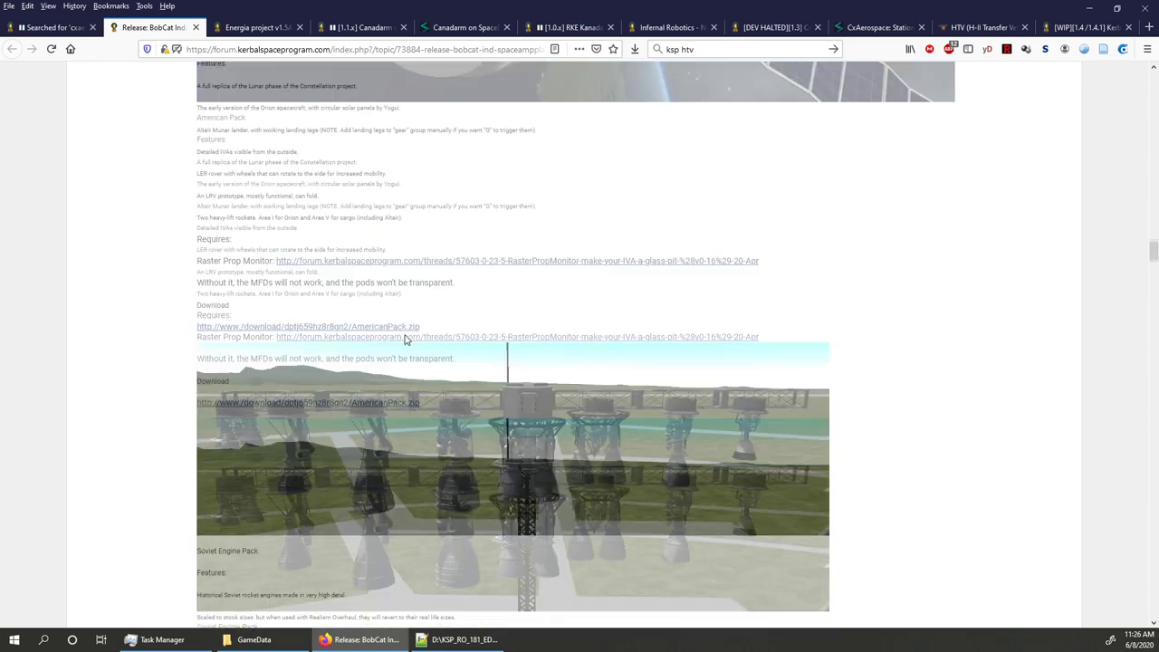
pyautogui.scroll(-20, 381, 309)
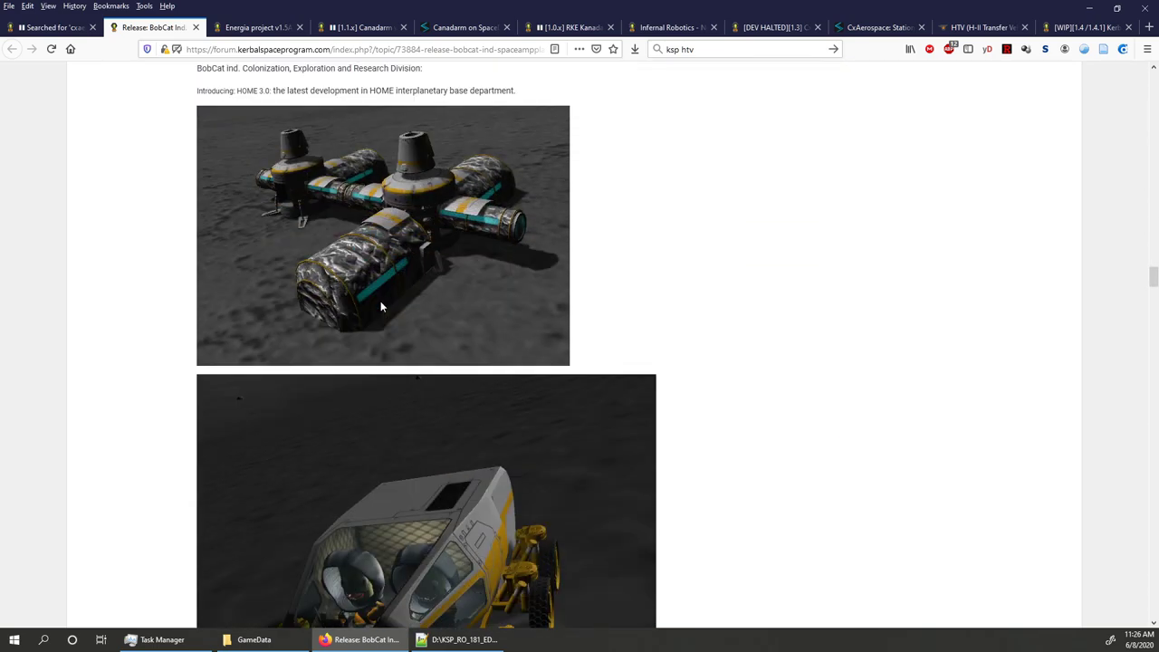
pyautogui.scroll(-4, 381, 307)
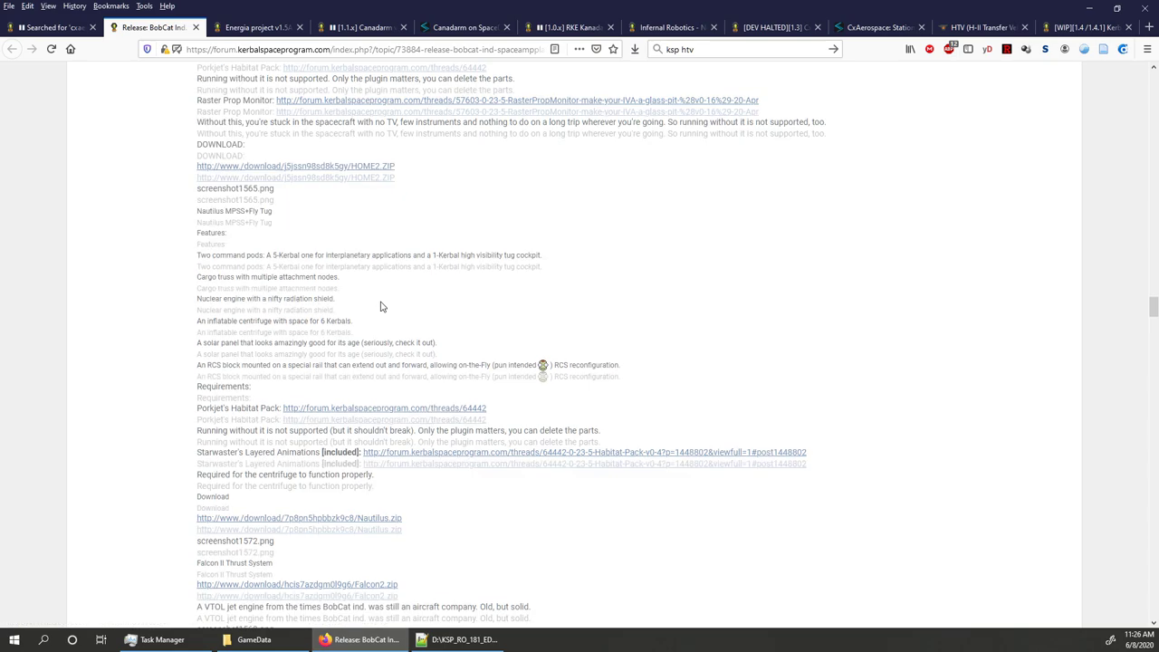
pyautogui.scroll(-14, 381, 272)
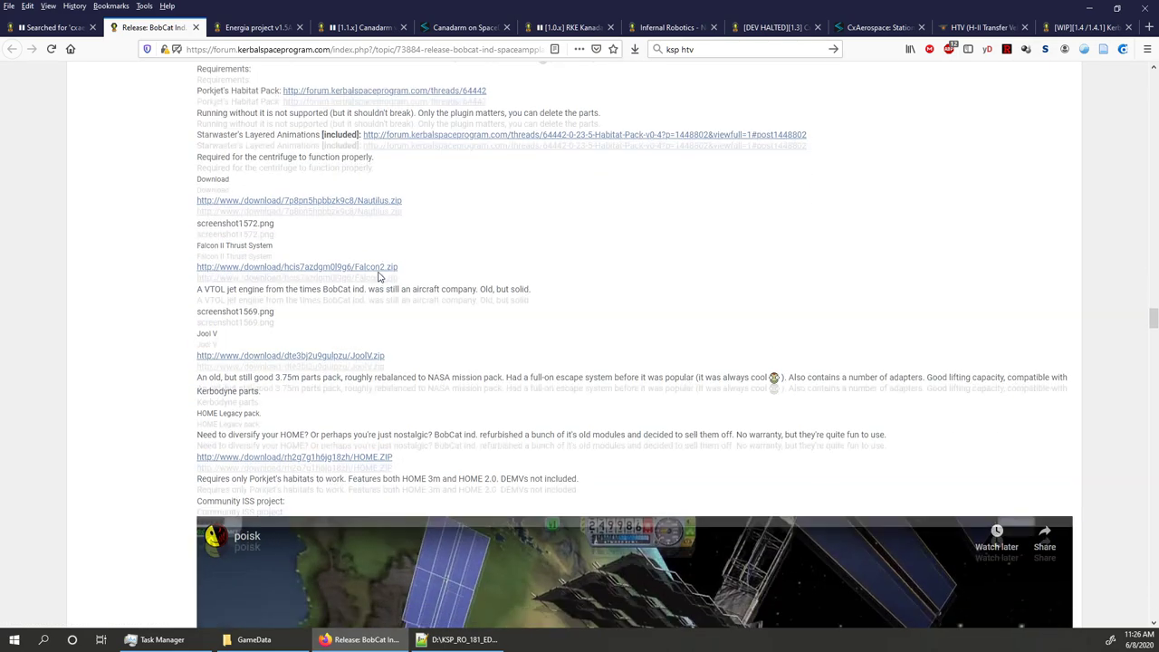
# Step: Review the Community ISS project's preview, International Space Station feature list and requirements
pyautogui.scroll(6, 379, 276)
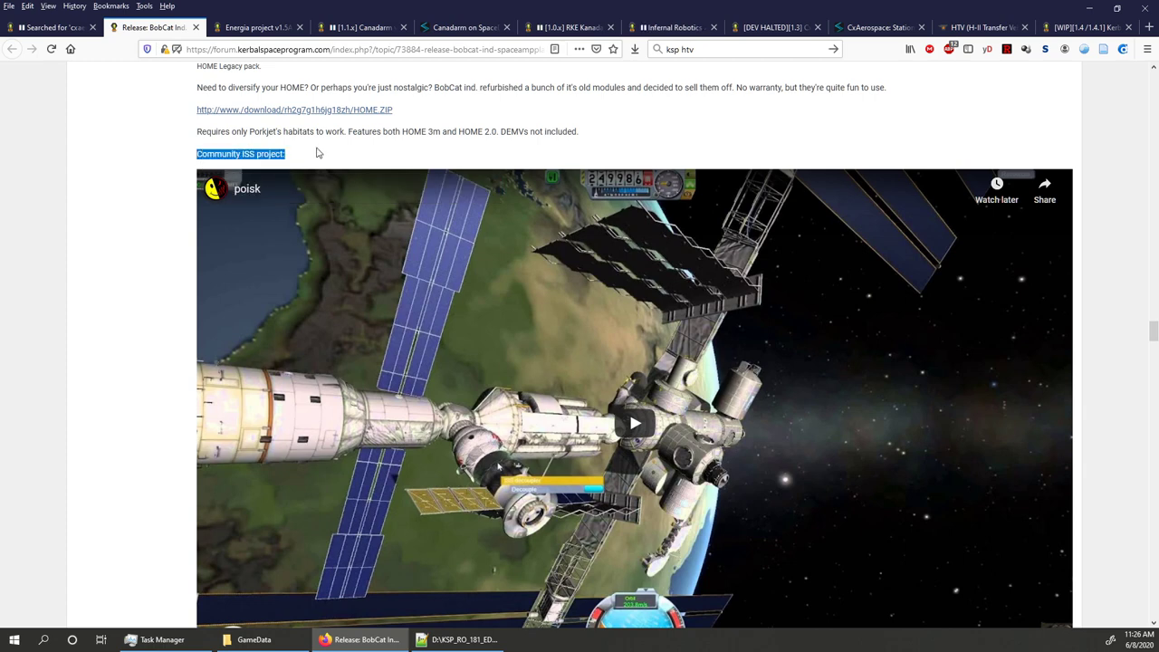
pyautogui.scroll(-5, 348, 294)
pyautogui.scroll(-4, 348, 295)
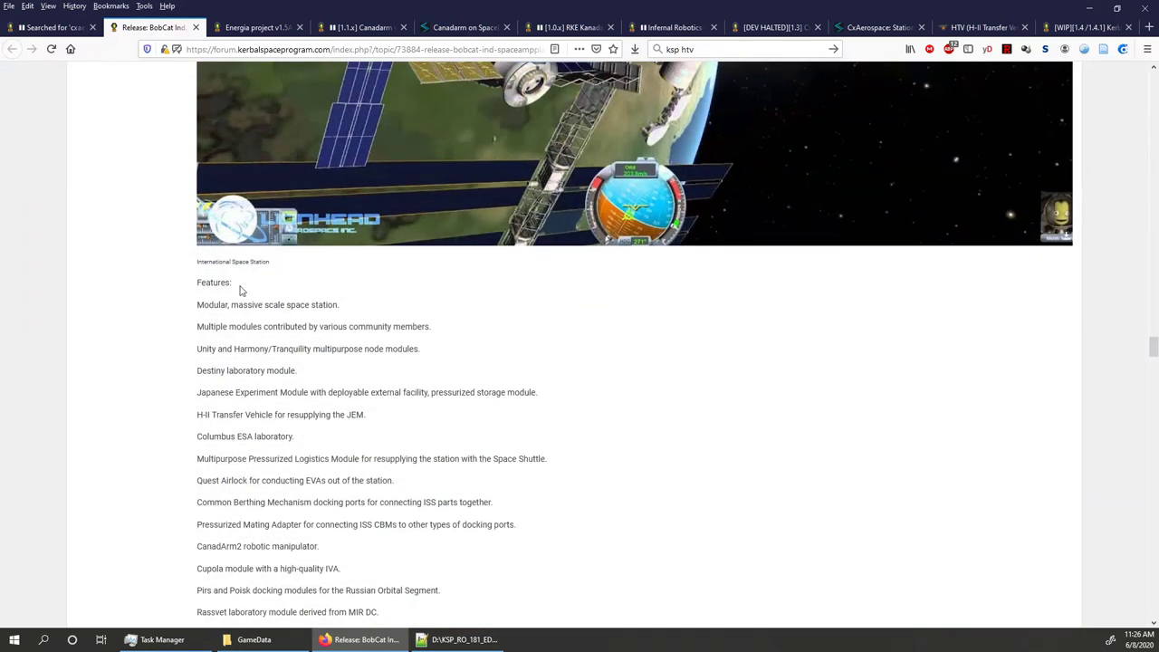
pyautogui.scroll(-6, 240, 290)
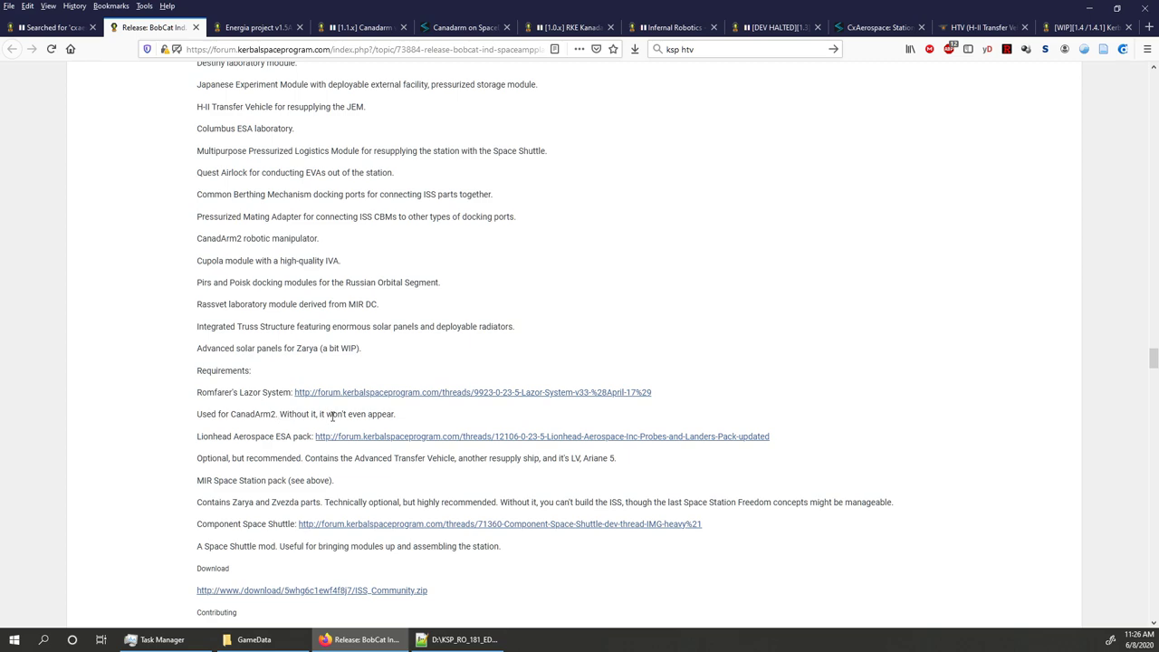
# Step: Check the requirement links for Romfarer's Lazor System and the Lionhead Aerospace ESA pack, closing each opened page
pyautogui.click(461, 393)
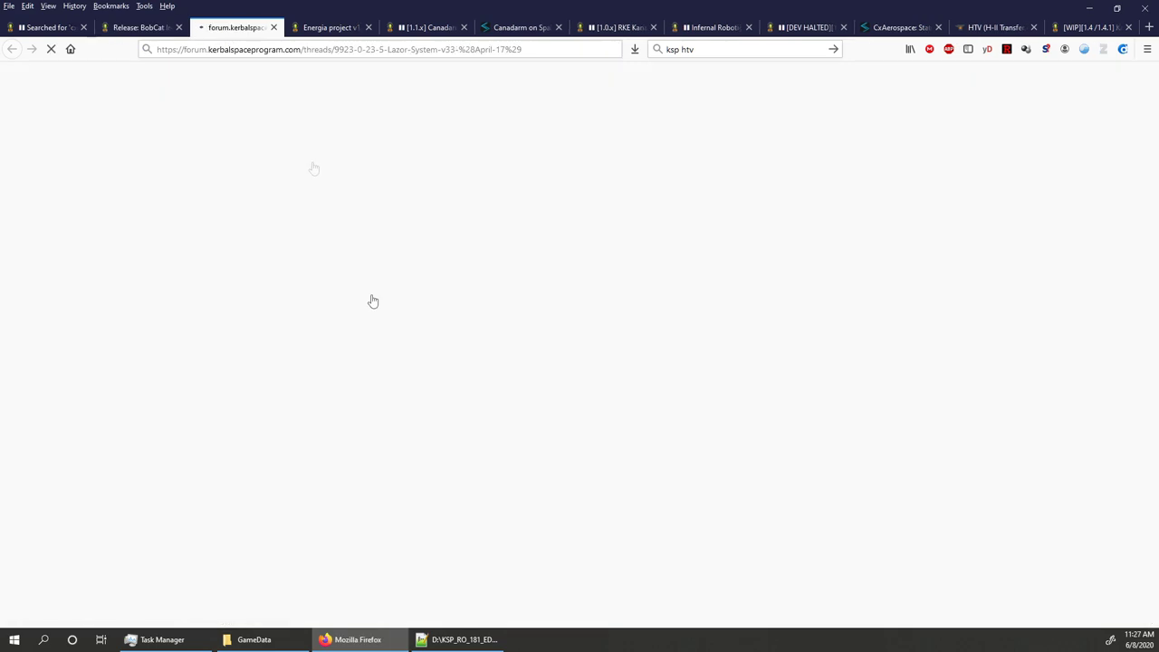
pyautogui.click(274, 28)
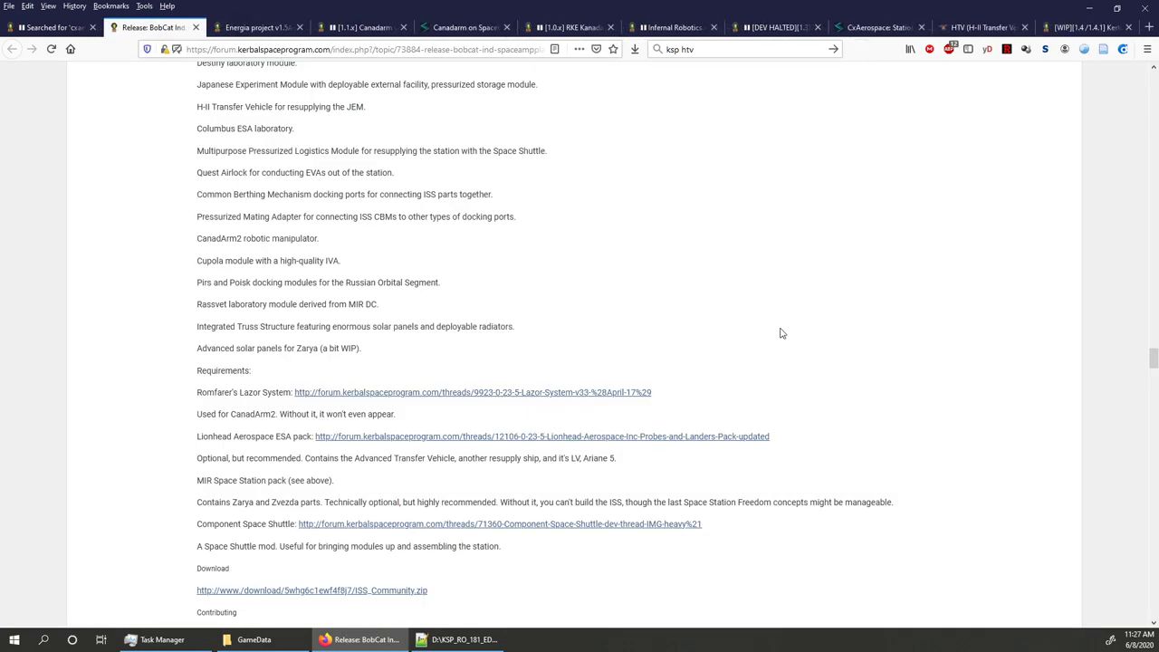
pyautogui.scroll(-2, 416, 356)
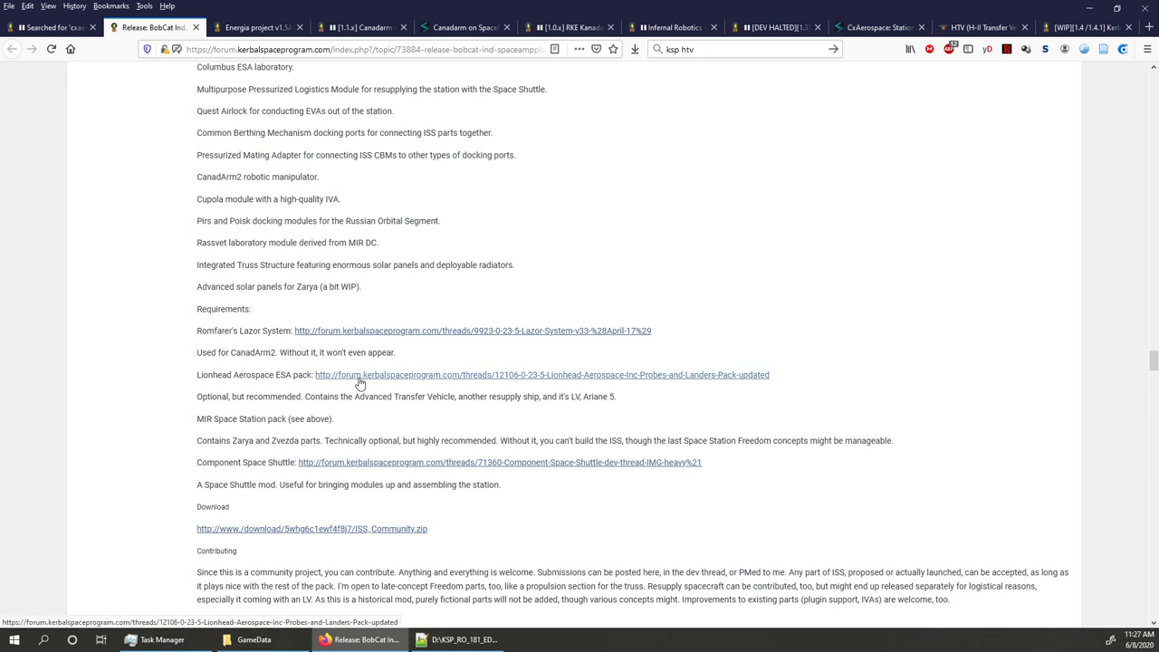
pyautogui.click(356, 385)
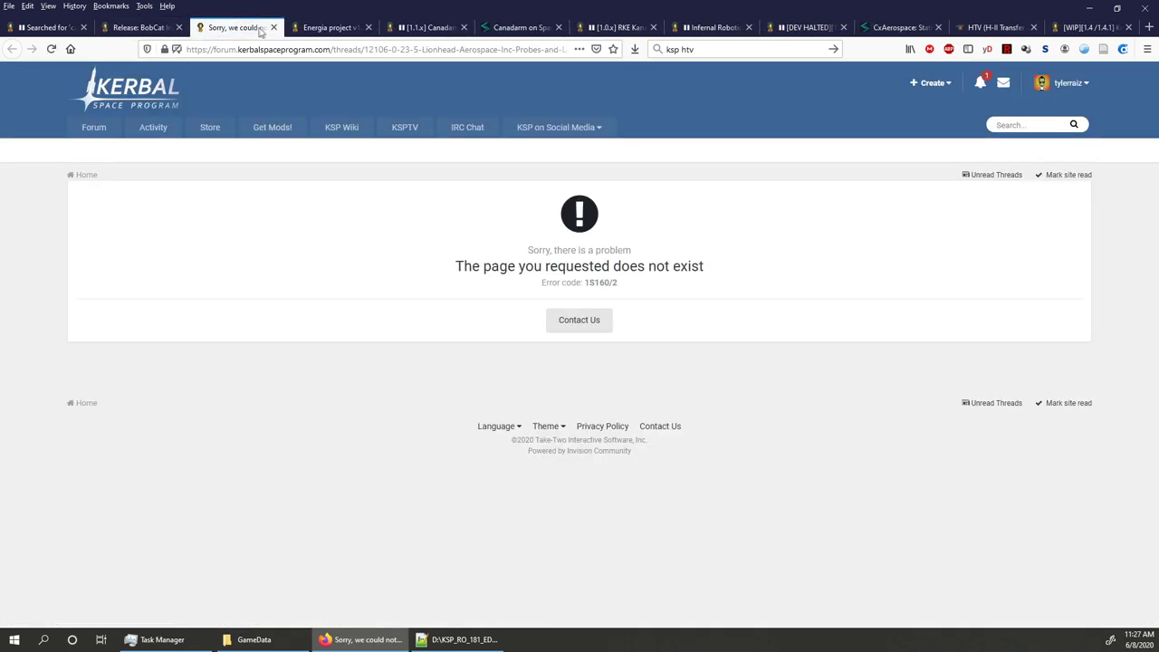
pyautogui.click(273, 27)
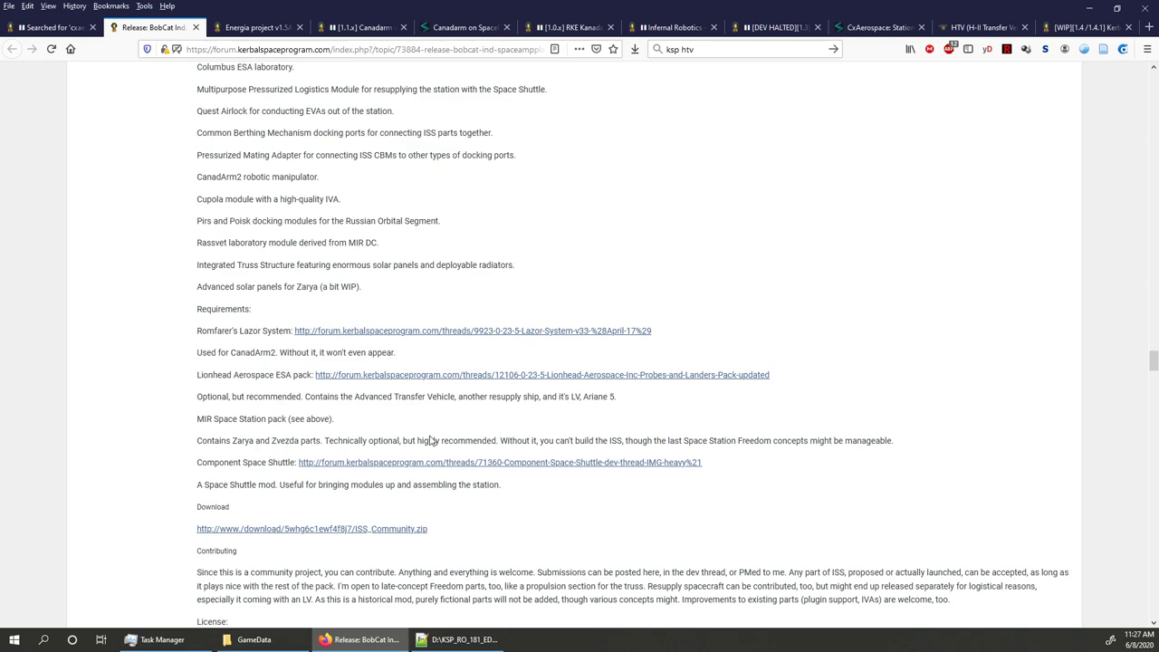
# Step: Try the ISS_Community.zip download link, close the opened page, and go back to the ISS feature and requirements list
pyautogui.scroll(-4, 431, 440)
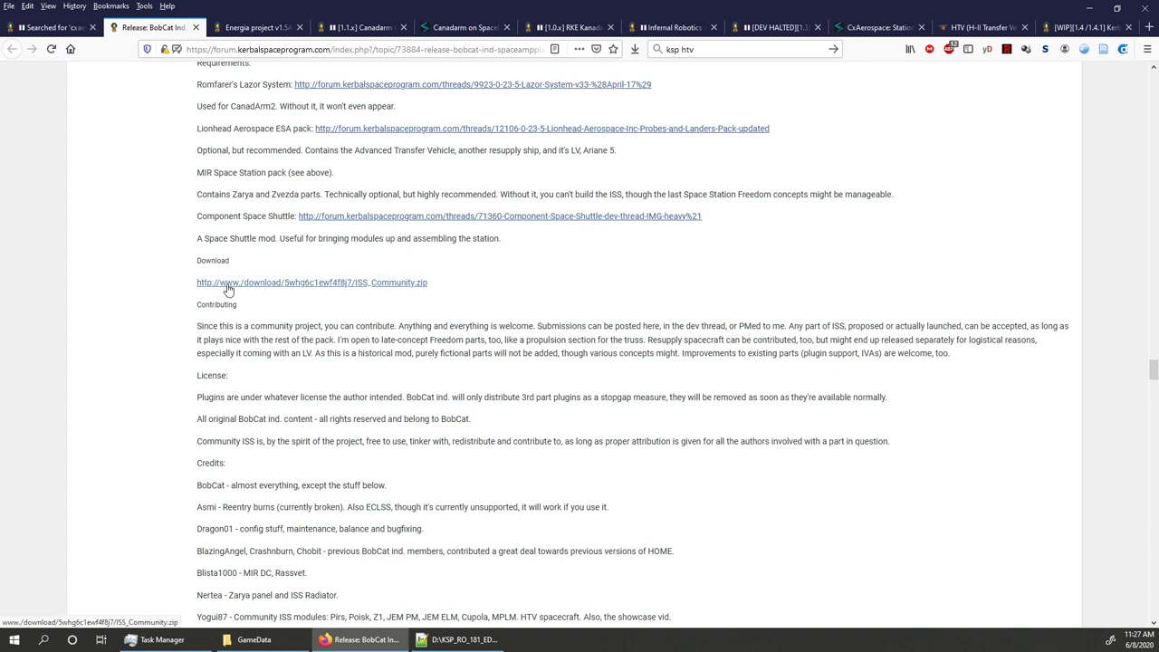
pyautogui.click(228, 286)
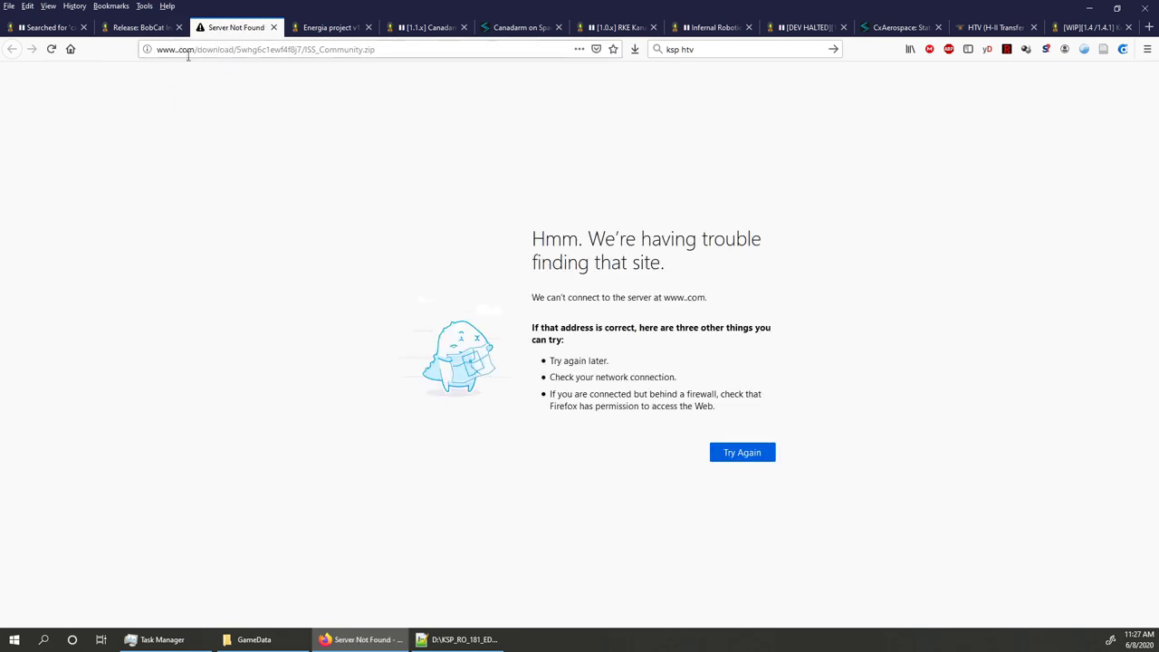
pyautogui.click(272, 27)
pyautogui.scroll(-10, 571, 369)
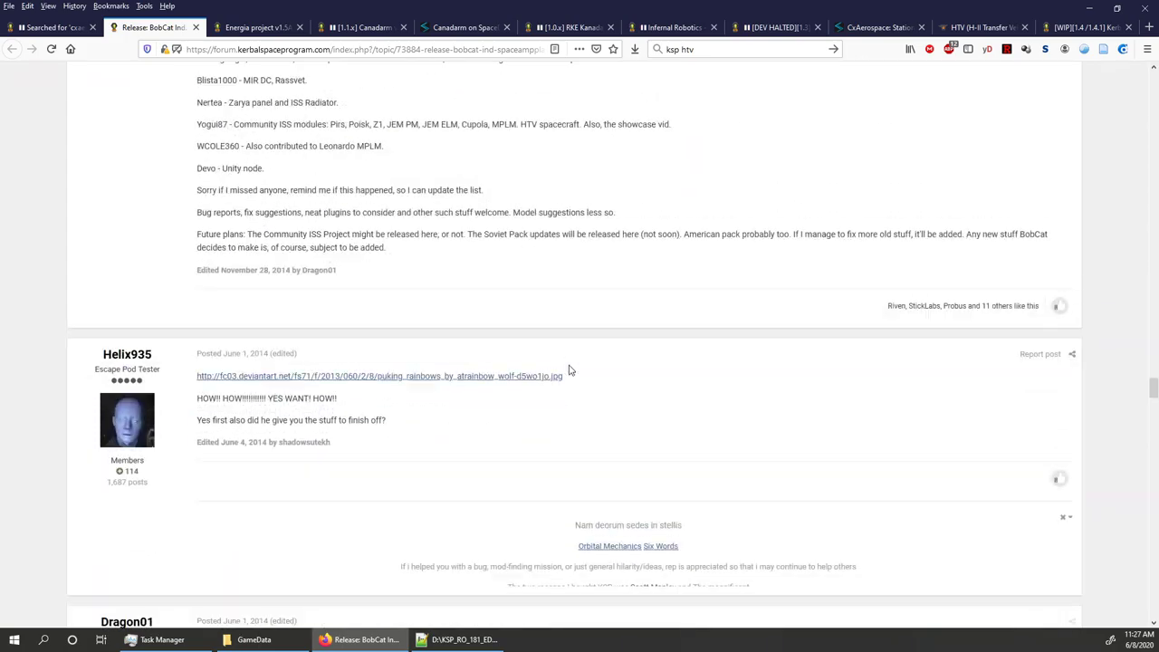
pyautogui.scroll(15, 571, 370)
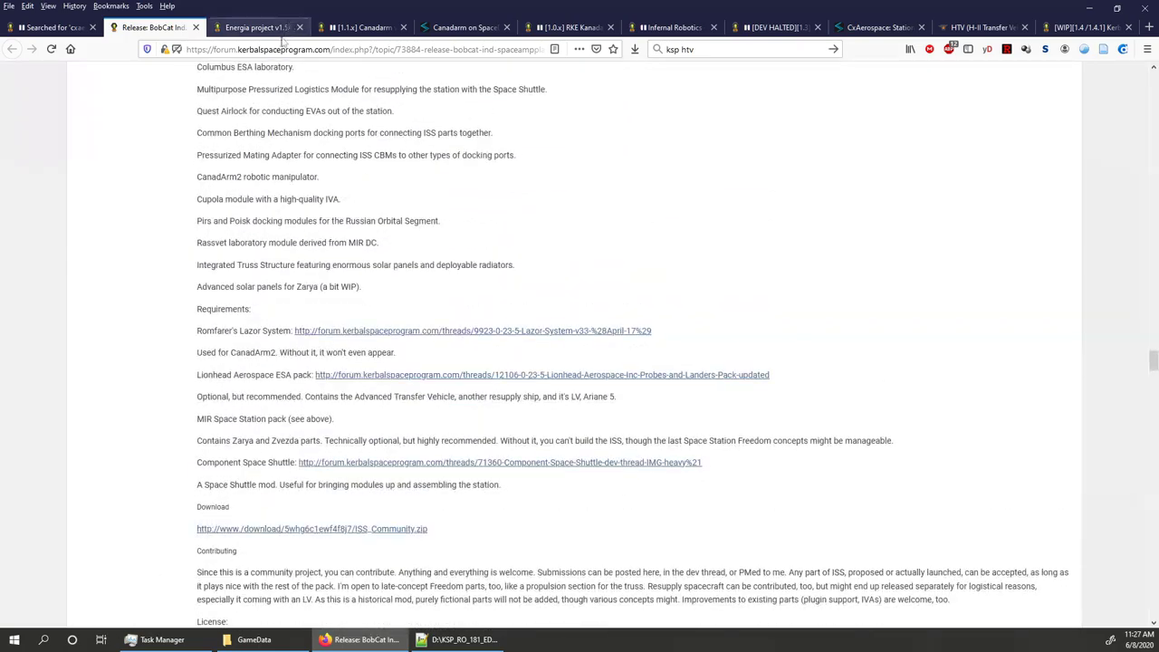
pyautogui.scroll(2, 311, 285)
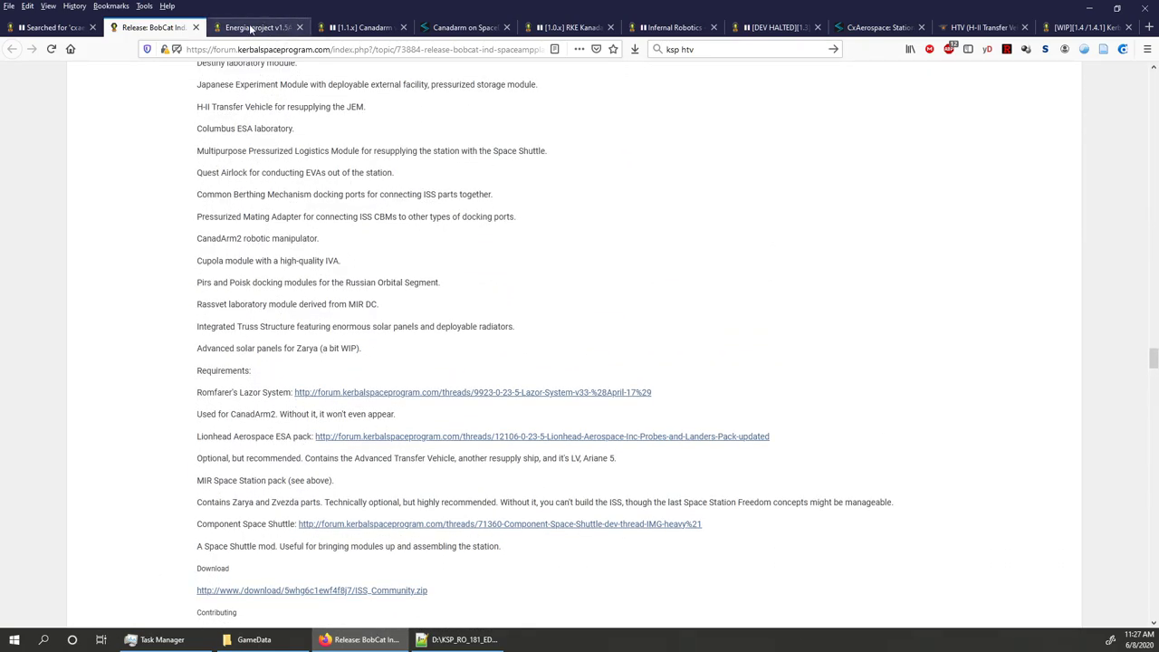
# Step: Switch to the Energia project v1.5A / MIR v4 topic and return to its title at the start of the thread
pyautogui.click(254, 29)
pyautogui.scroll(15, 299, 266)
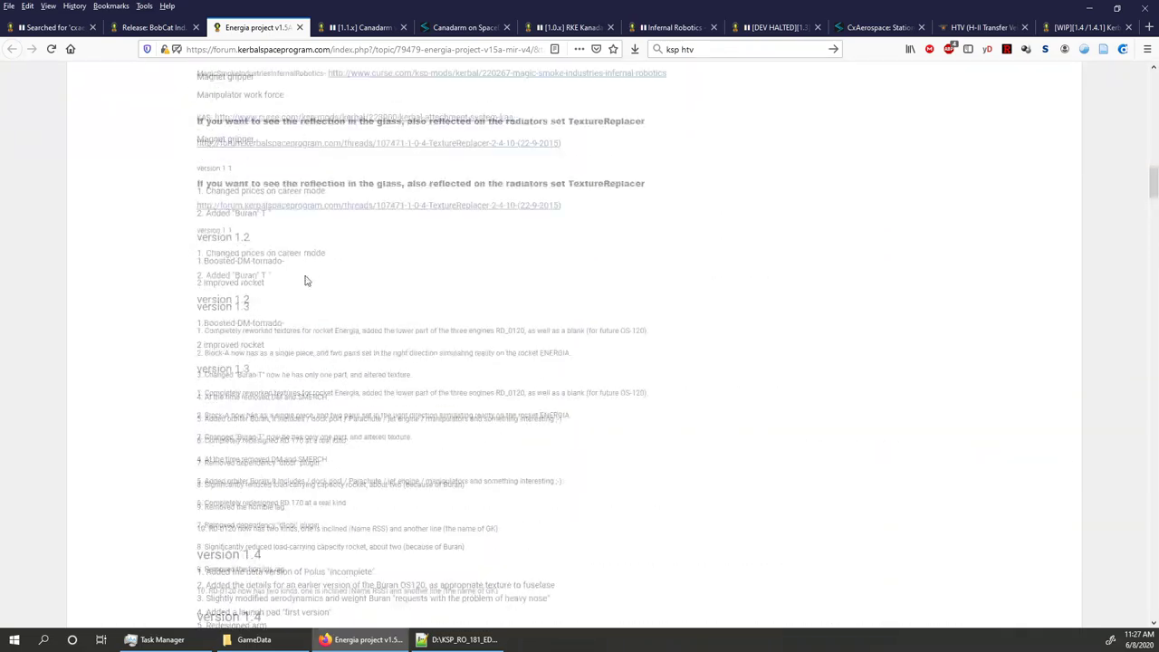
pyautogui.scroll(15, 305, 282)
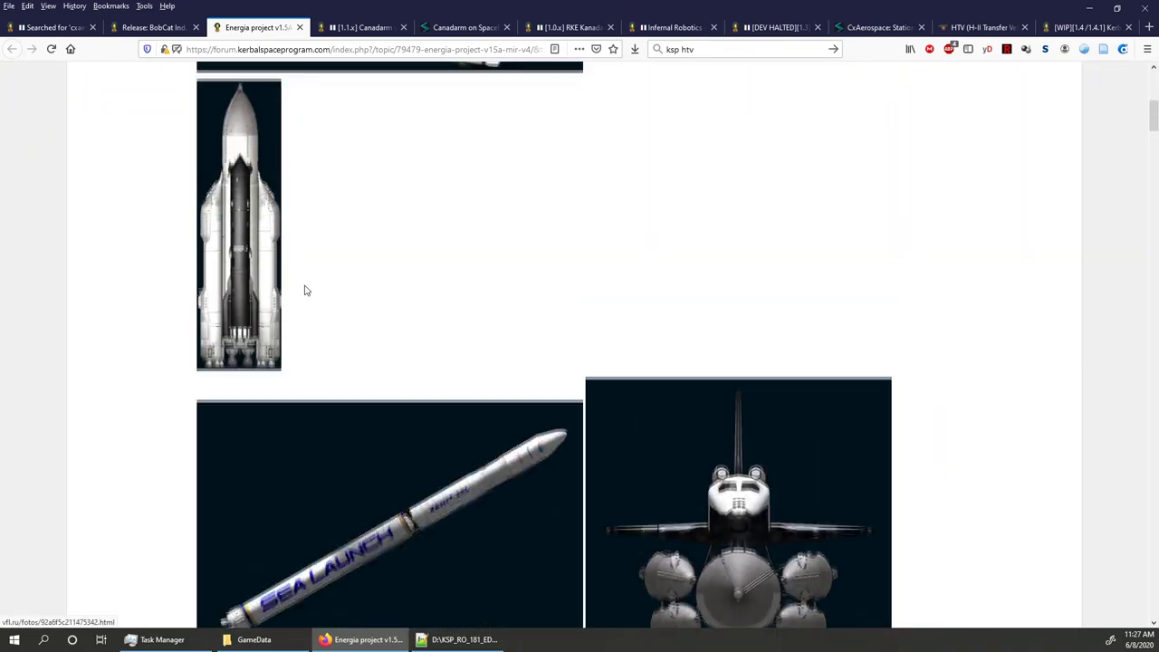
pyautogui.scroll(2, 305, 289)
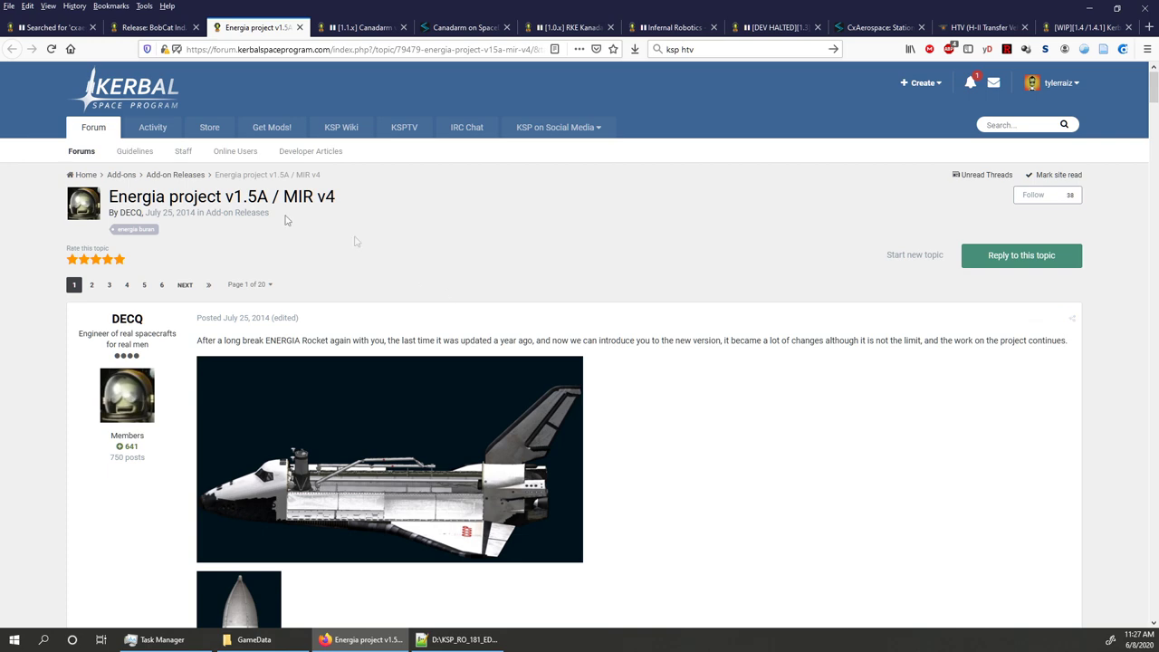
pyautogui.moveTo(296, 189); pyautogui.dragTo(426, 264)
pyautogui.click(476, 266)
# Step: Review the Energia topic's required plug-ins and version notes down to the MIR download link, and switch to the Canadarm topic
pyautogui.scroll(-12, 478, 264)
pyautogui.scroll(-5, 478, 263)
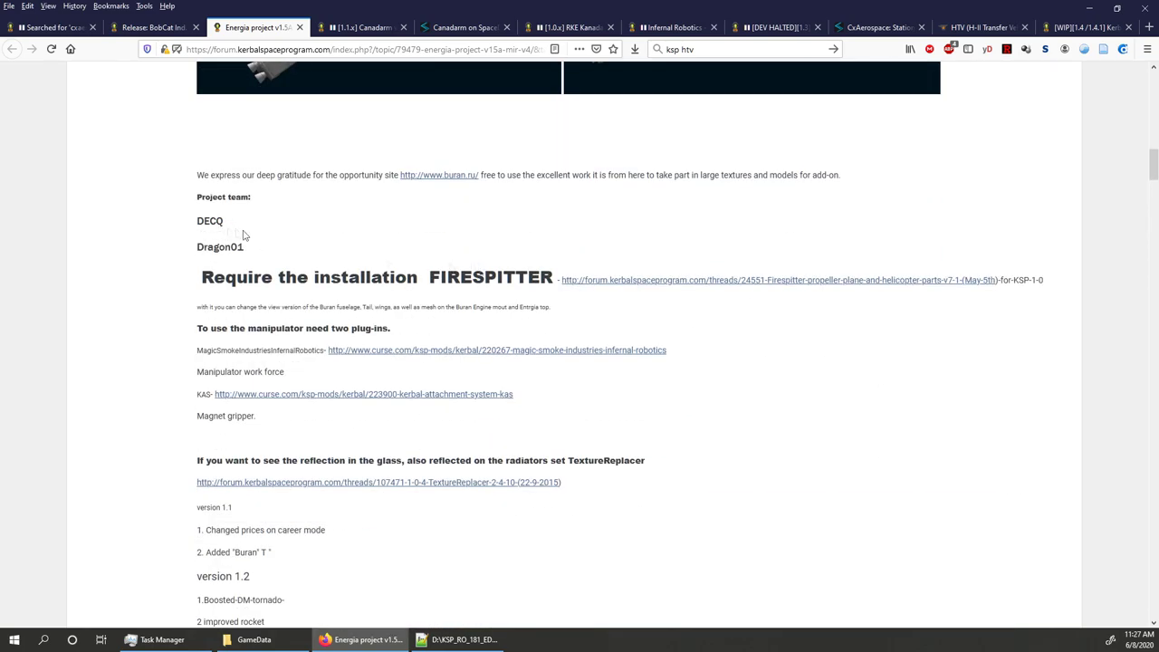
pyautogui.scroll(-8, 258, 251)
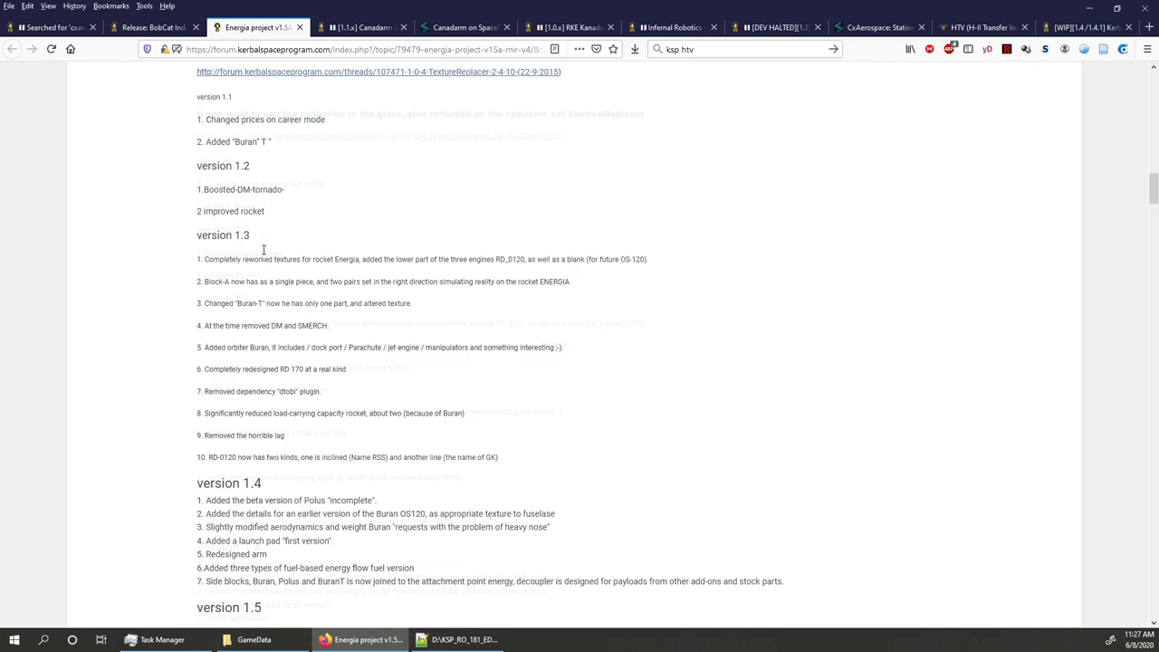
pyautogui.scroll(-3, 264, 254)
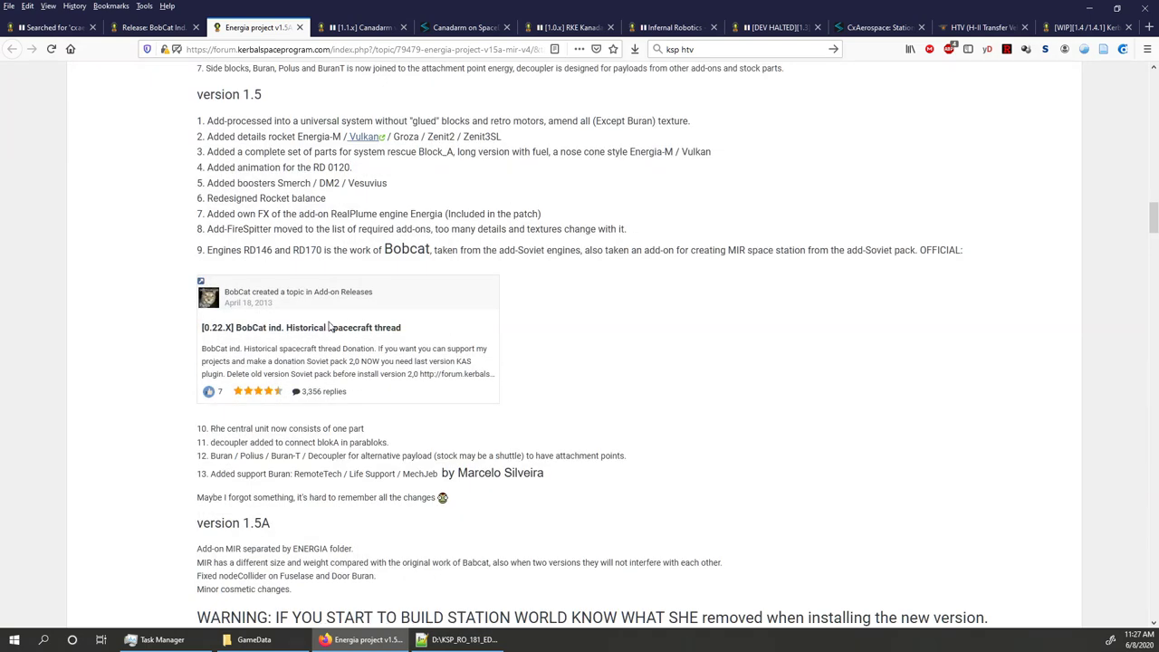
pyautogui.scroll(-5, 331, 328)
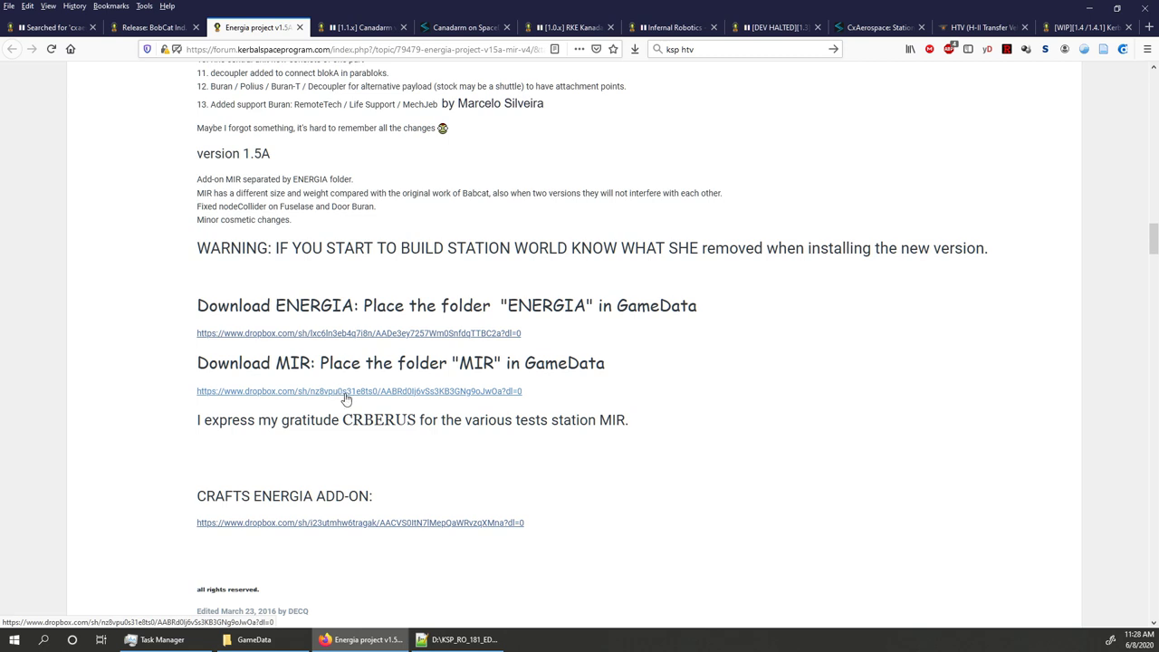
pyautogui.hotkey('ctrl', 'Tab')
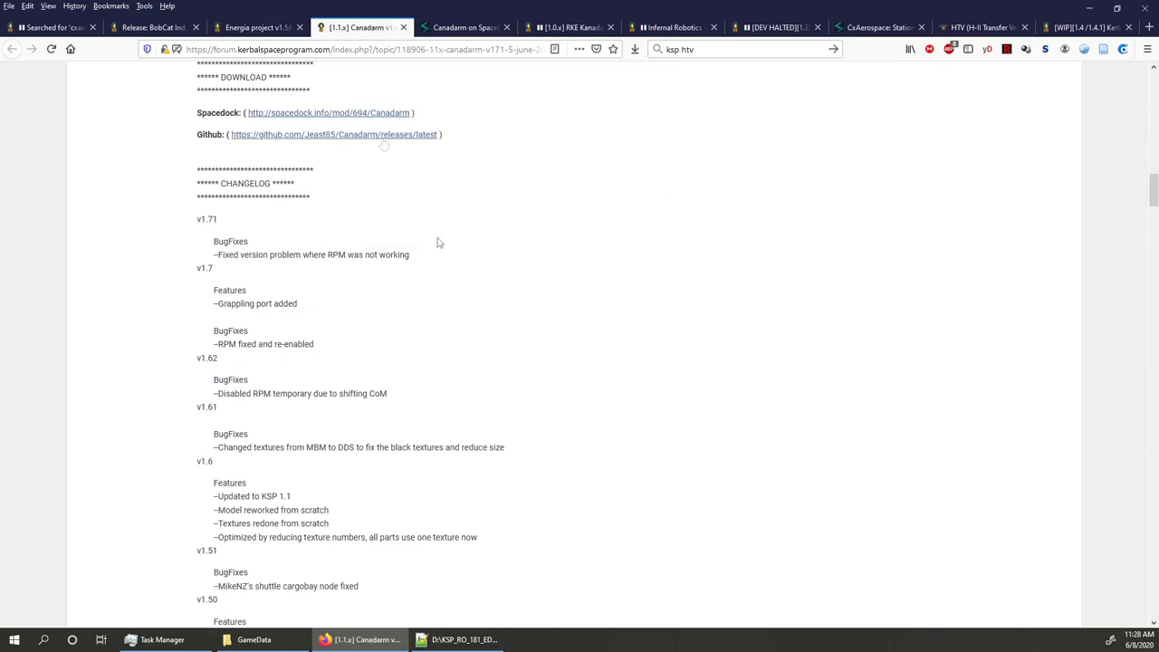
# Step: Go back to the Energia topic and check its ENERGIA and MIR download links at the end of the post
pyautogui.scroll(3, 284, 290)
pyautogui.hotkey('ctrl', 'shift', 'Tab')
pyautogui.scroll(3, 270, 297)
pyautogui.scroll(3, 270, 297)
pyautogui.scroll(-10, 277, 295)
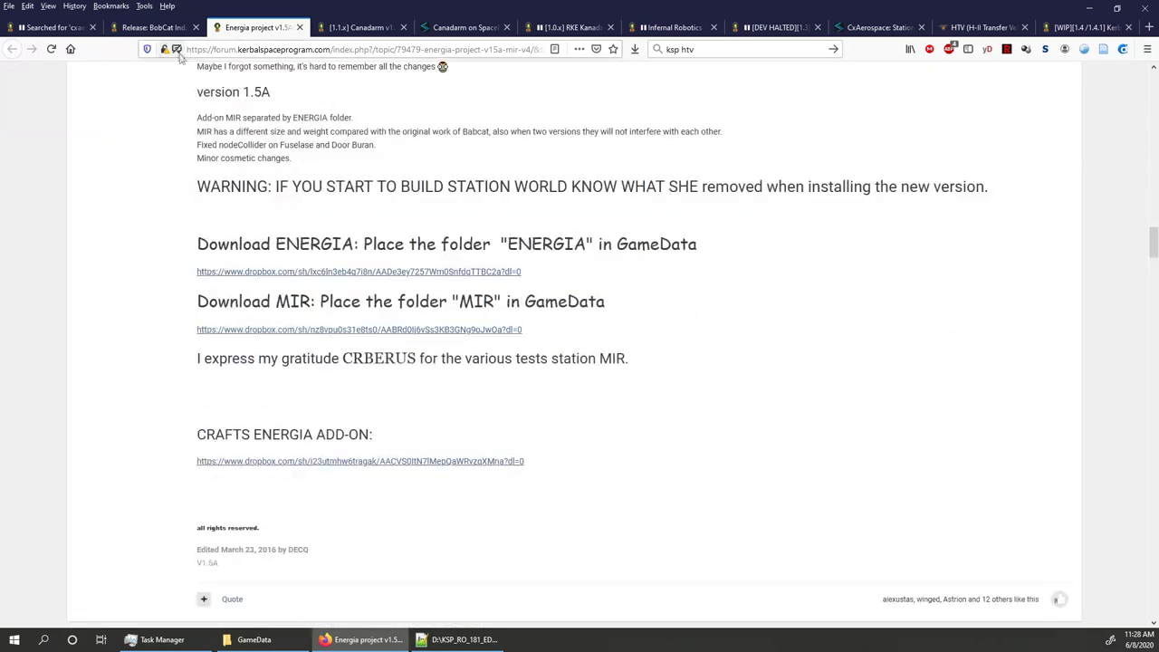
# Step: Switch to the BobCat Ind. Space&Planet products topic and return to its title at the start of the thread
pyautogui.click(156, 28)
pyautogui.scroll(5, 343, 477)
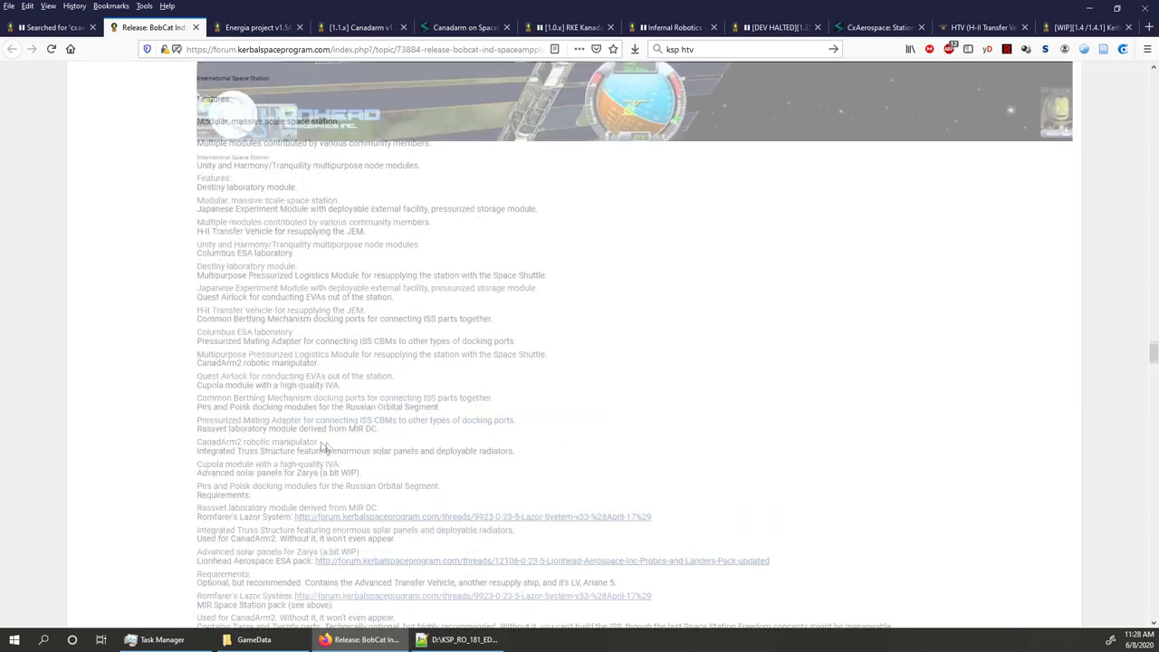
pyautogui.scroll(5, 349, 472)
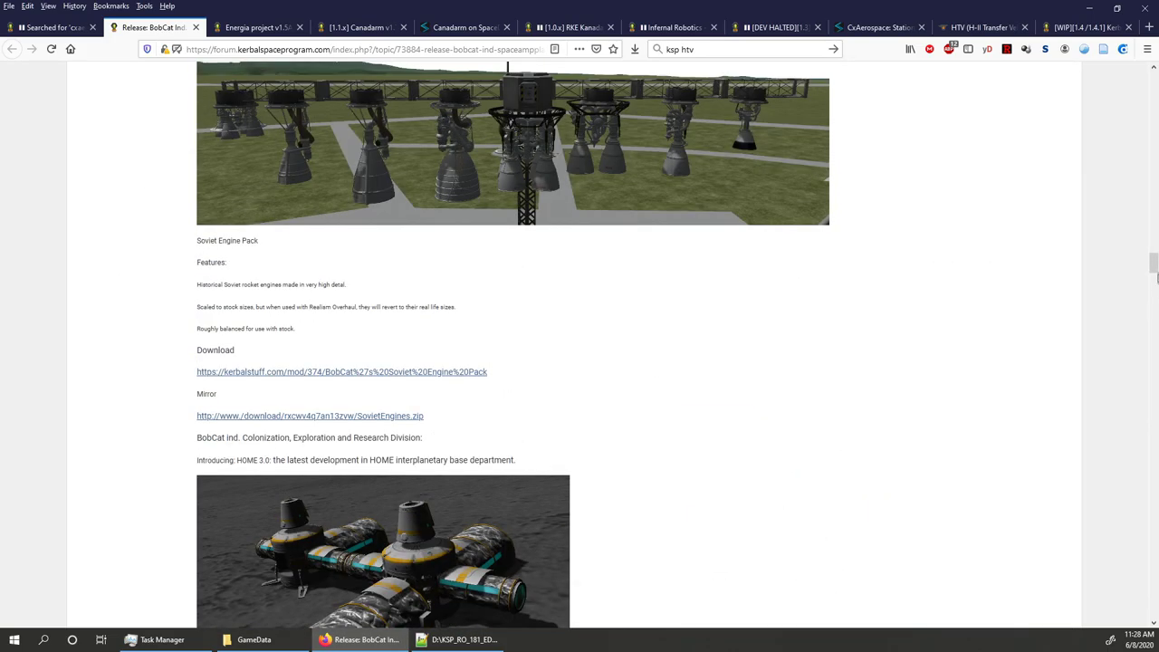
pyautogui.click(1155, 152)
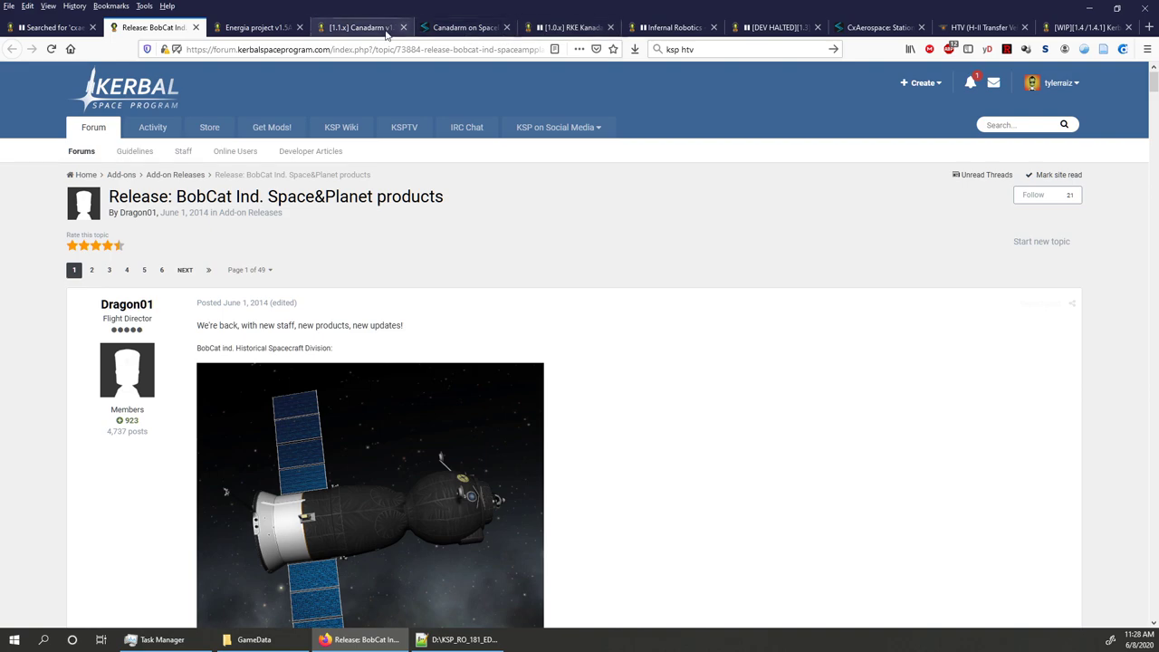
# Step: Review the Canadarm v1.71 topic from its title down to the dependencies list with Infernal Robotics and Kerbal Attachment System
pyautogui.click(365, 29)
pyautogui.scroll(15, 430, 337)
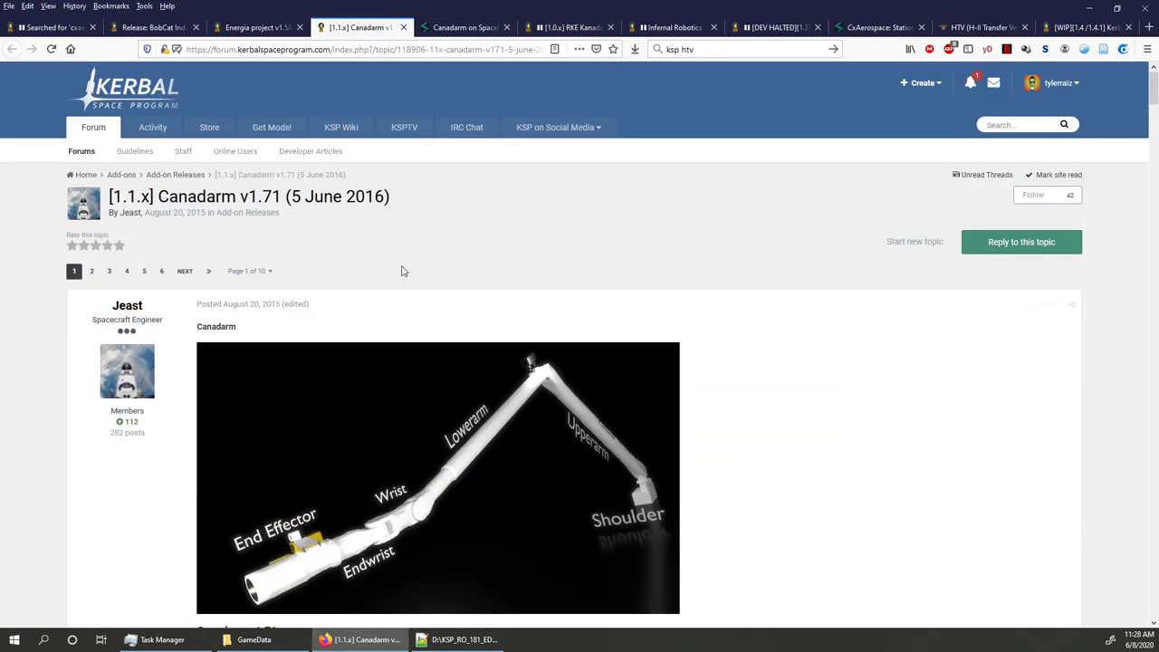
pyautogui.scroll(-3, 404, 268)
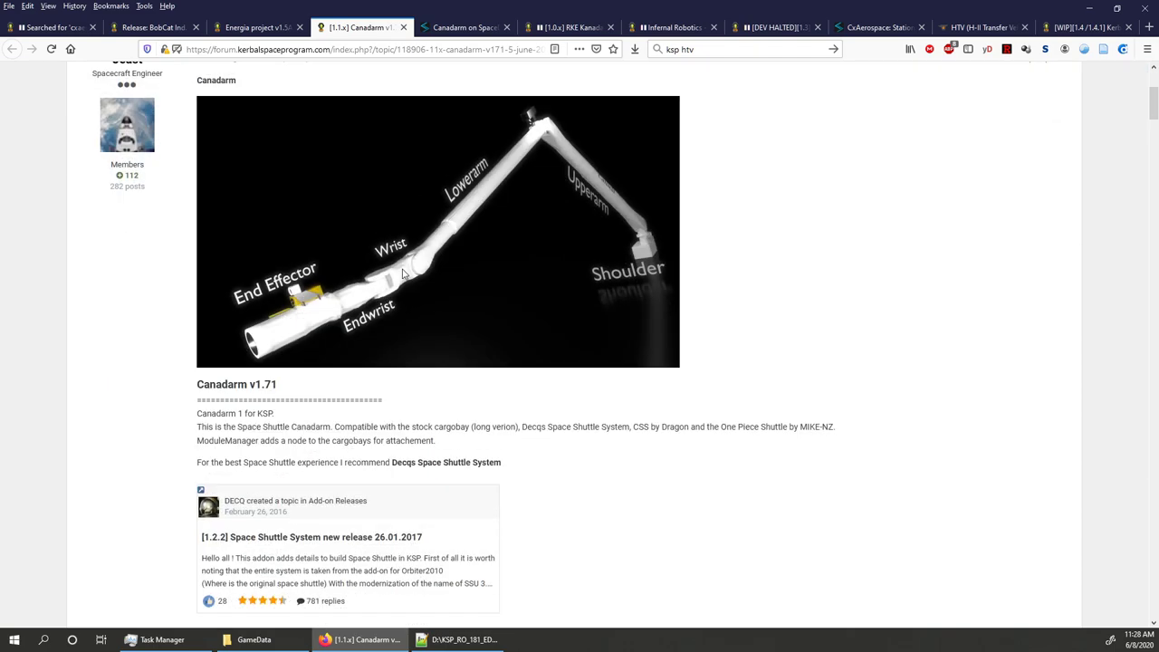
pyautogui.scroll(-3, 404, 274)
pyautogui.scroll(6, 409, 274)
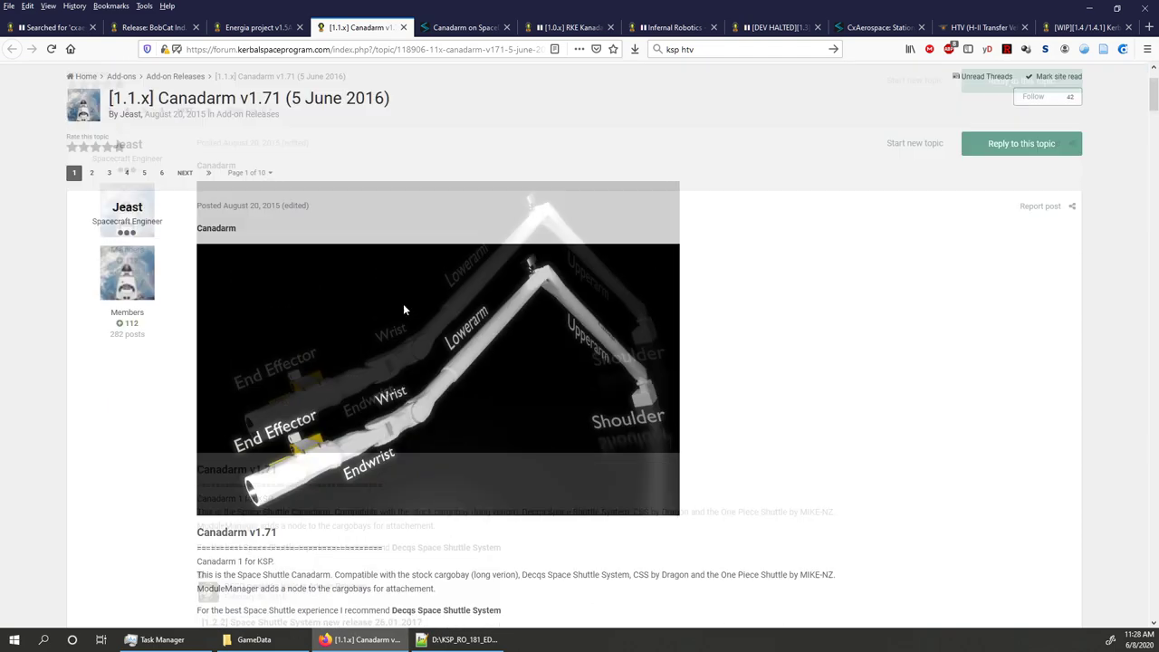
pyautogui.scroll(-3, 337, 230)
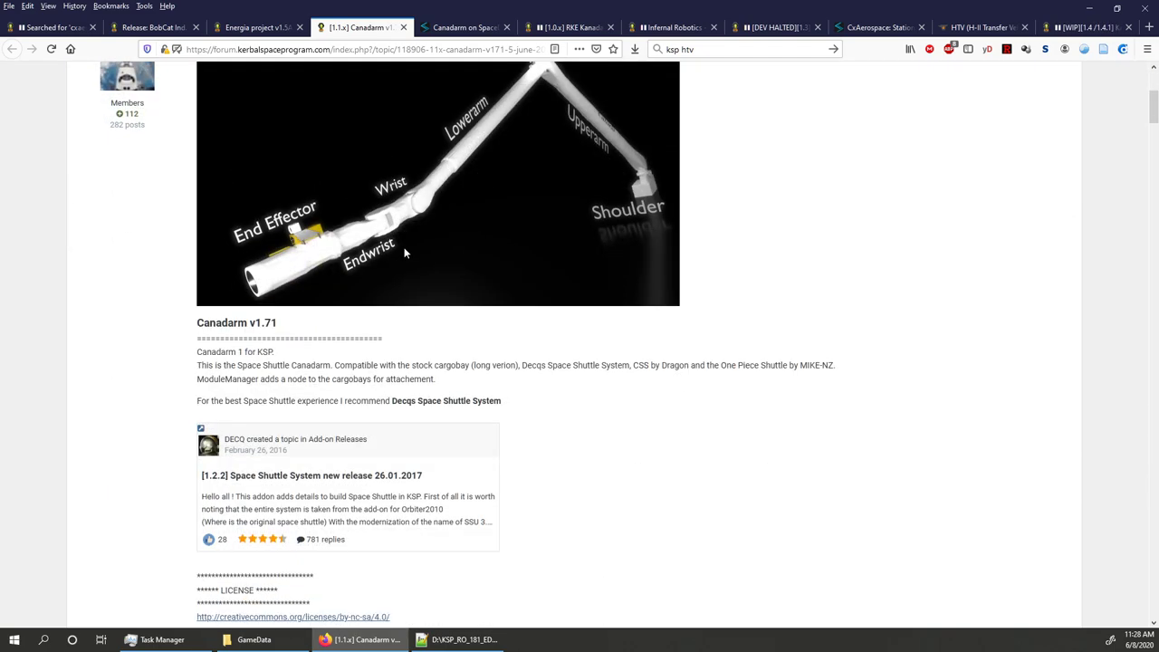
pyautogui.scroll(-4, 405, 253)
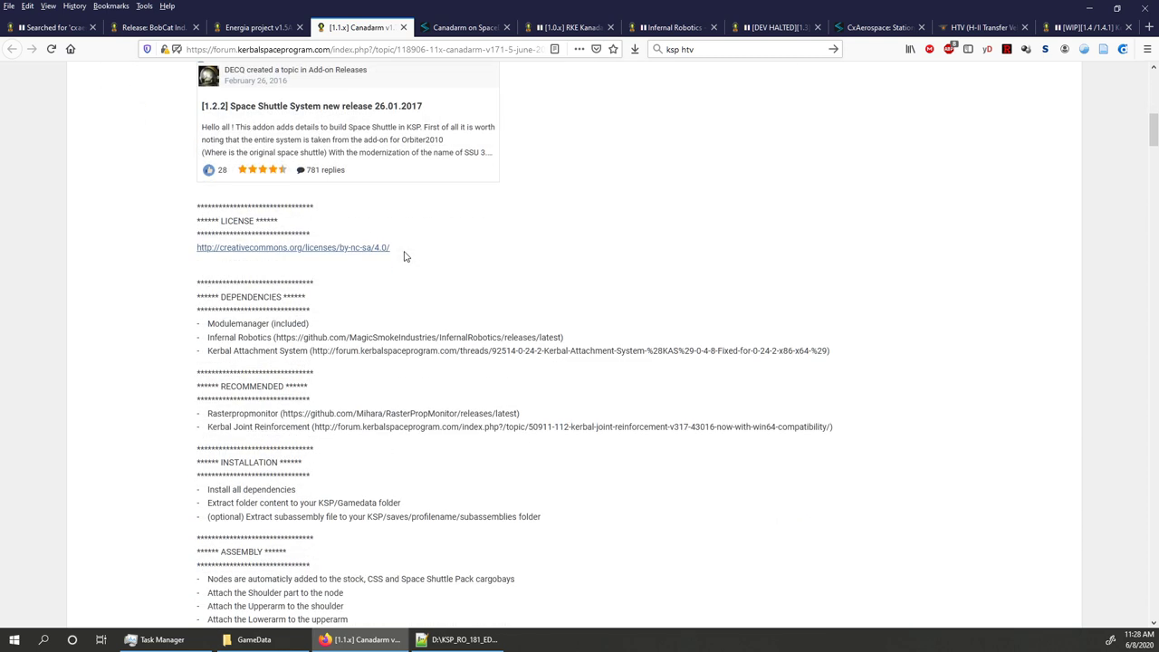
pyautogui.moveTo(258, 341); pyautogui.dragTo(264, 341)
# Step: Open Canadarm's SpaceDock page, dismiss the registration prompt, and examine the game version and available releases
pyautogui.click(466, 28)
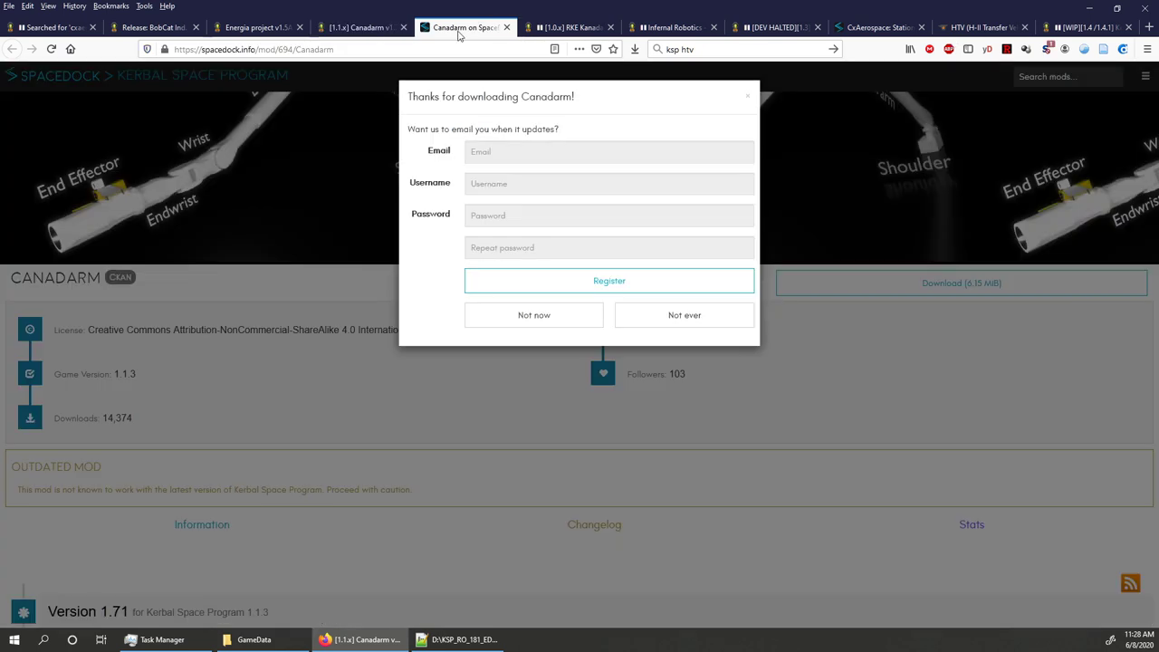
pyautogui.click(750, 96)
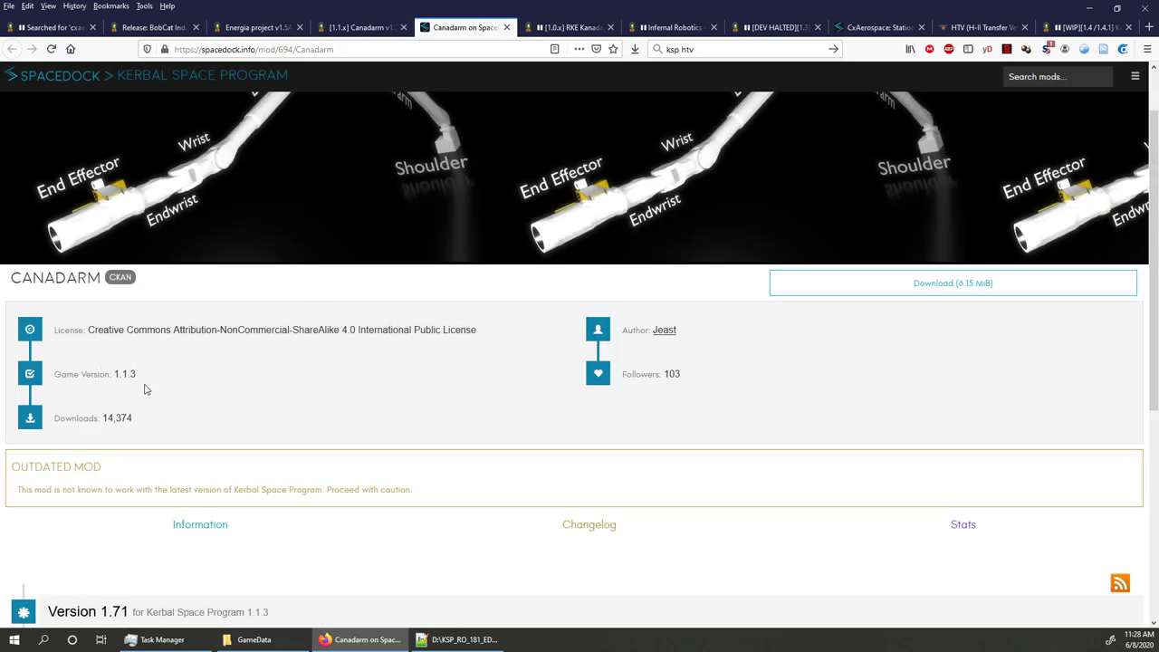
pyautogui.scroll(-4, 150, 389)
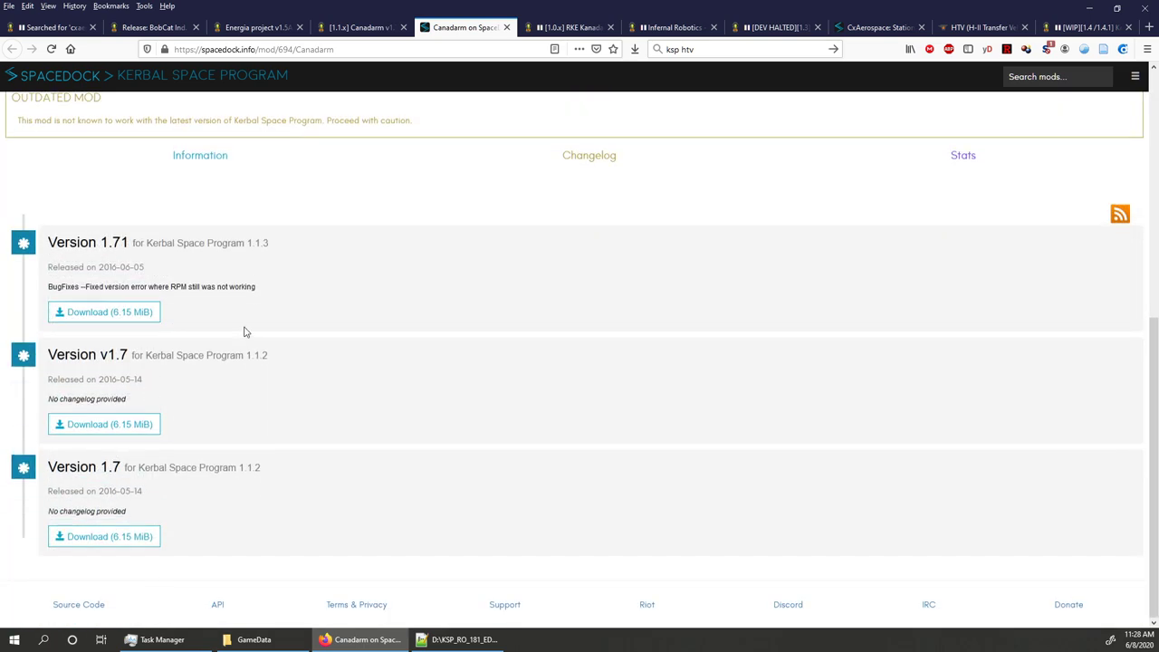
pyautogui.scroll(3, 243, 333)
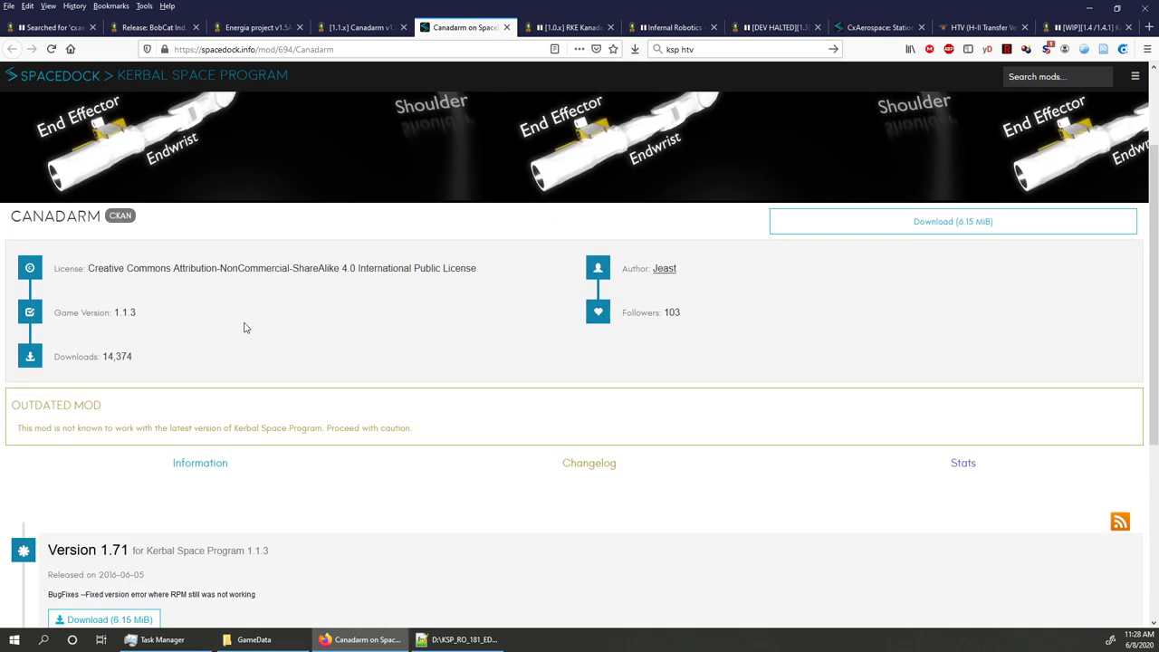
pyautogui.scroll(-3, 244, 328)
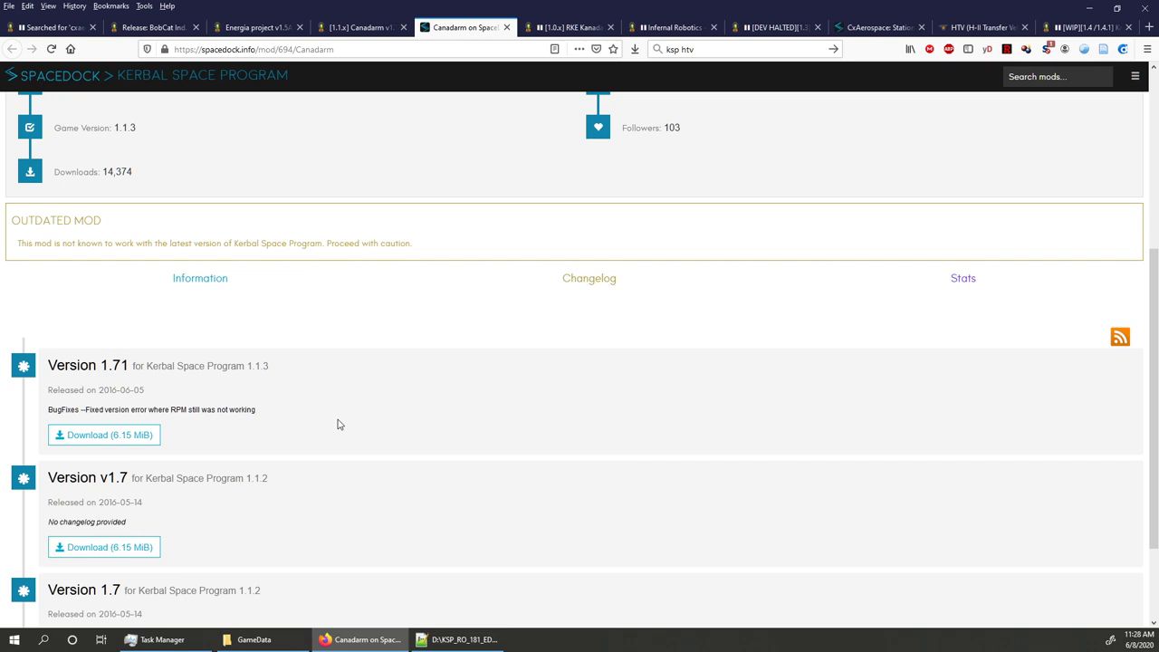
# Step: Switch to the RKE Kanadarm v0.11.0 topic, try its CurseForge download link, and close the opened page
pyautogui.click(553, 27)
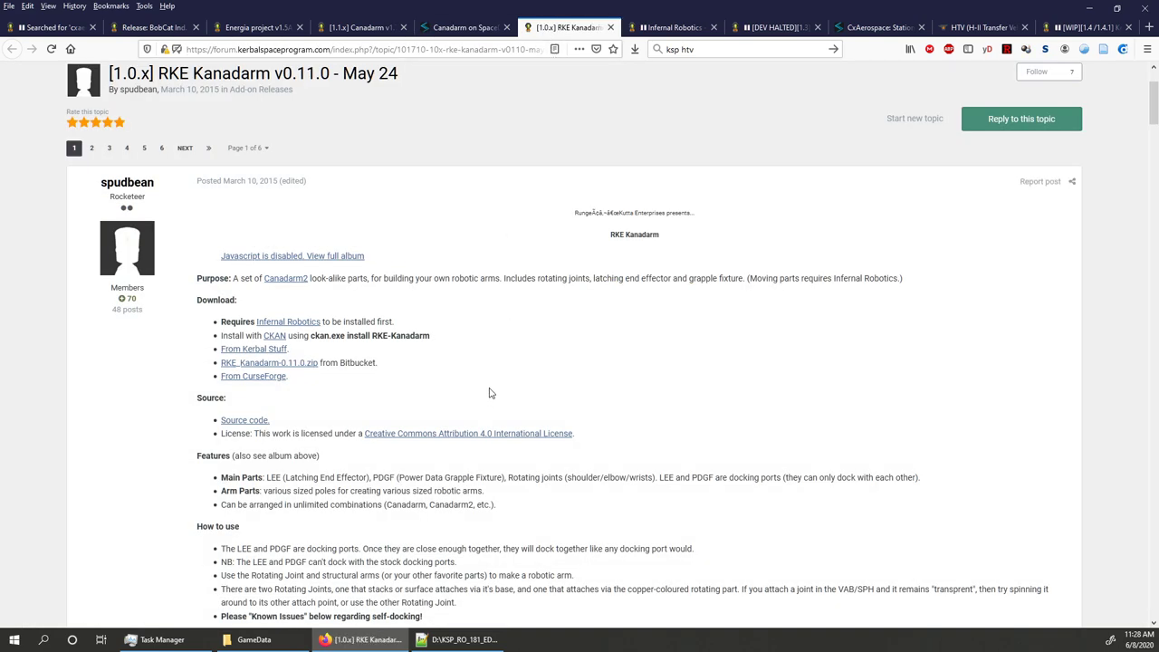
pyautogui.scroll(3, 489, 393)
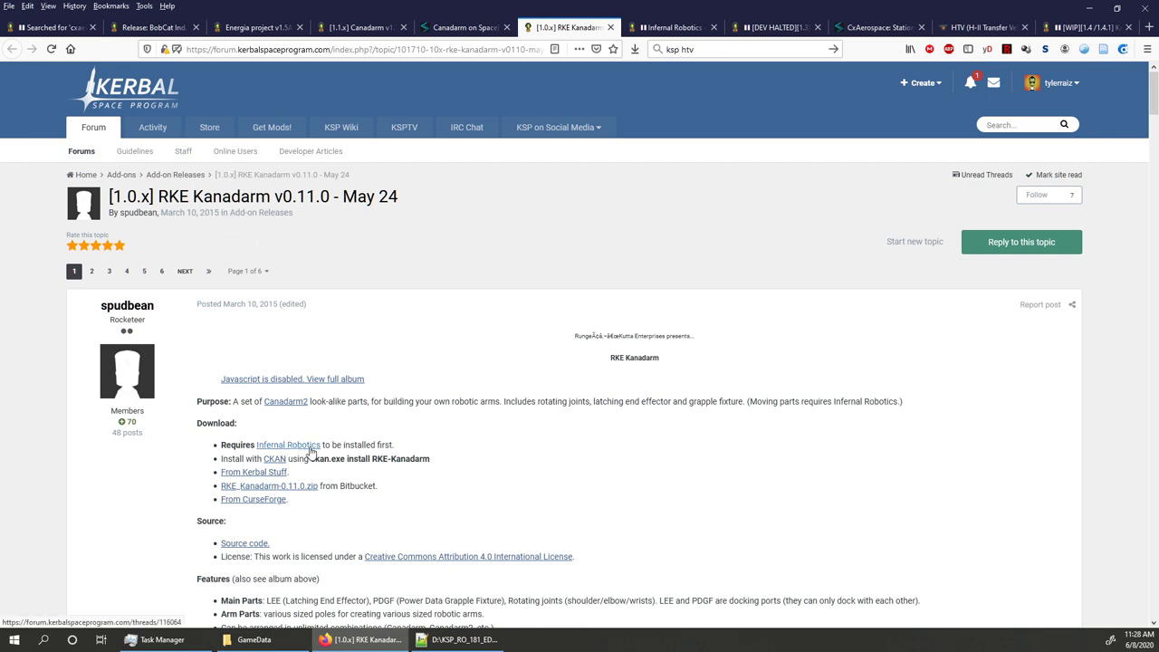
pyautogui.scroll(-3, 310, 450)
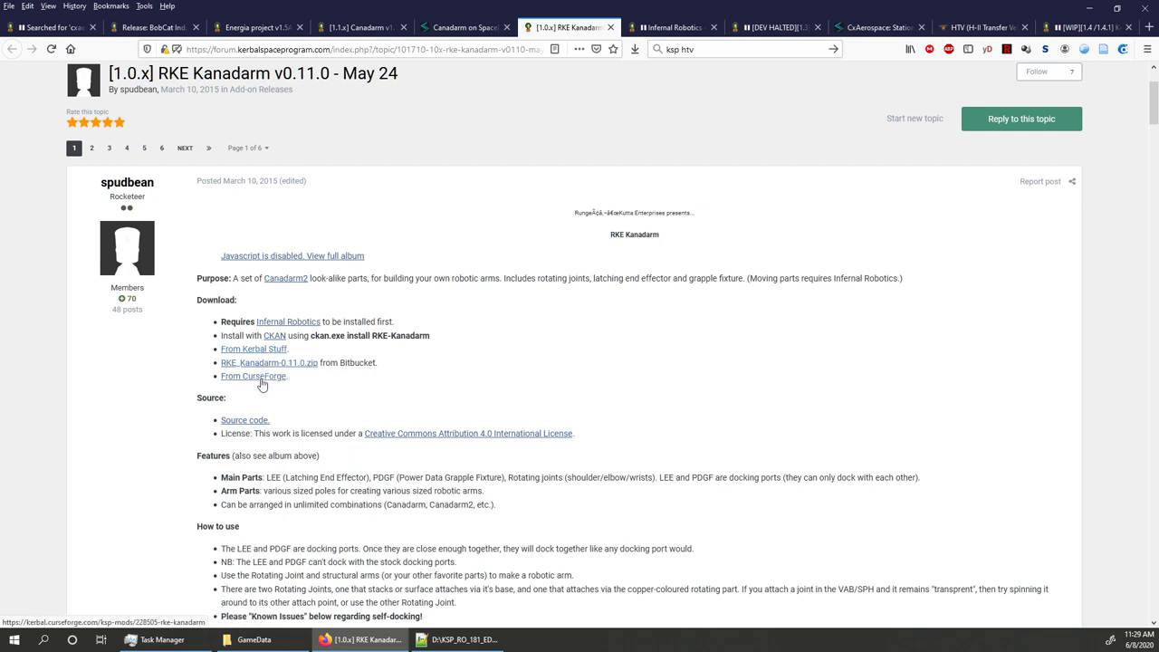
pyautogui.click(263, 376)
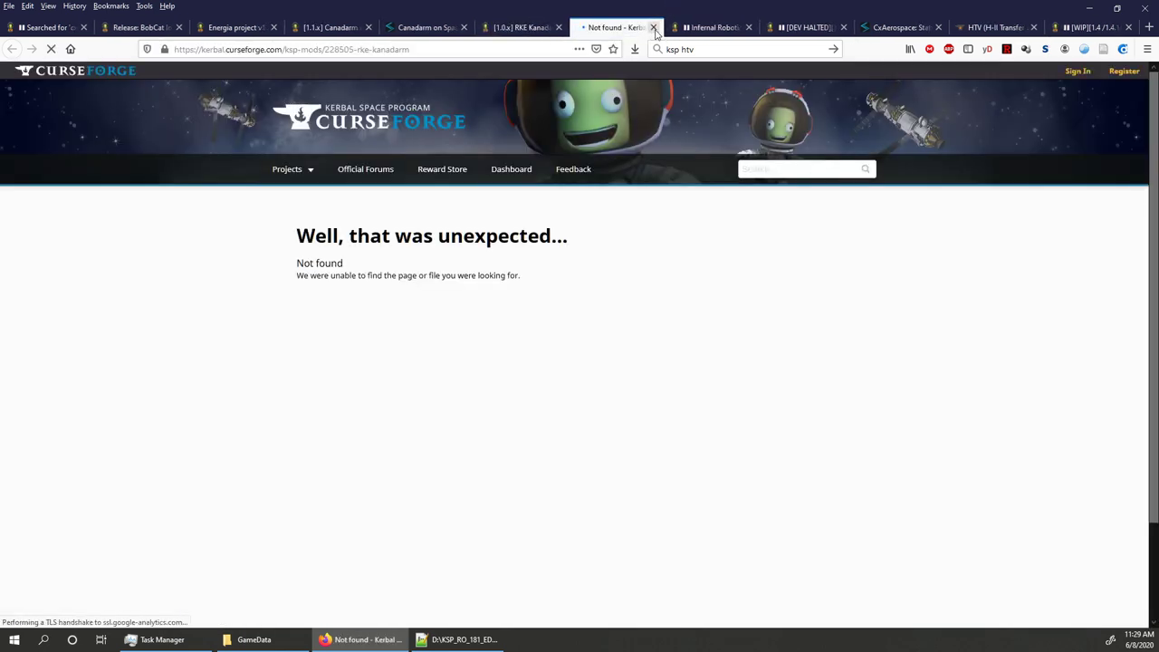
pyautogui.hotkey('ctrl', 'w')
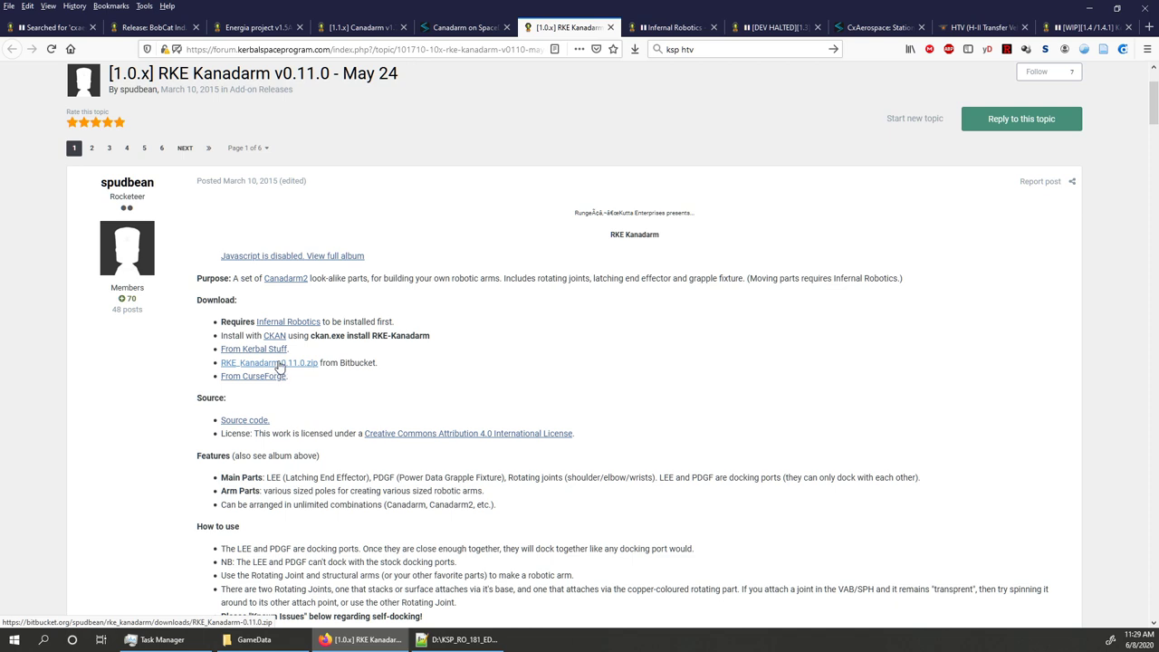
# Step: Try the RKE_Kanadarm-0.11.0.zip Bitbucket link, cancel the download, and review the topic's supported mods and known issues
pyautogui.click(280, 366)
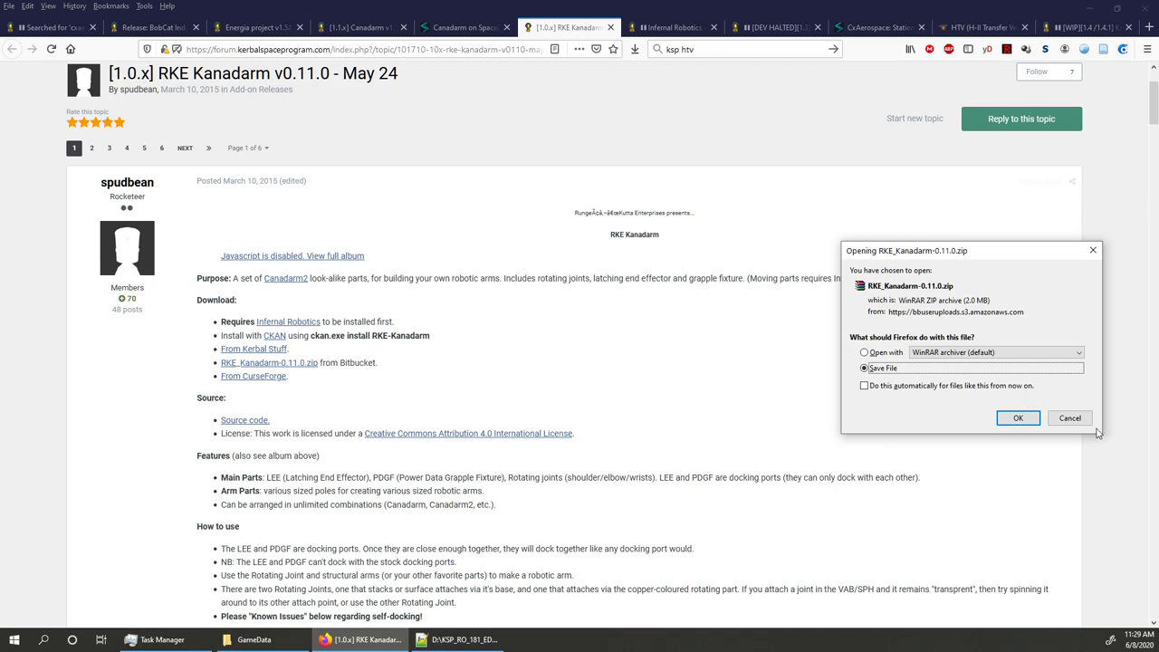
pyautogui.click(1061, 417)
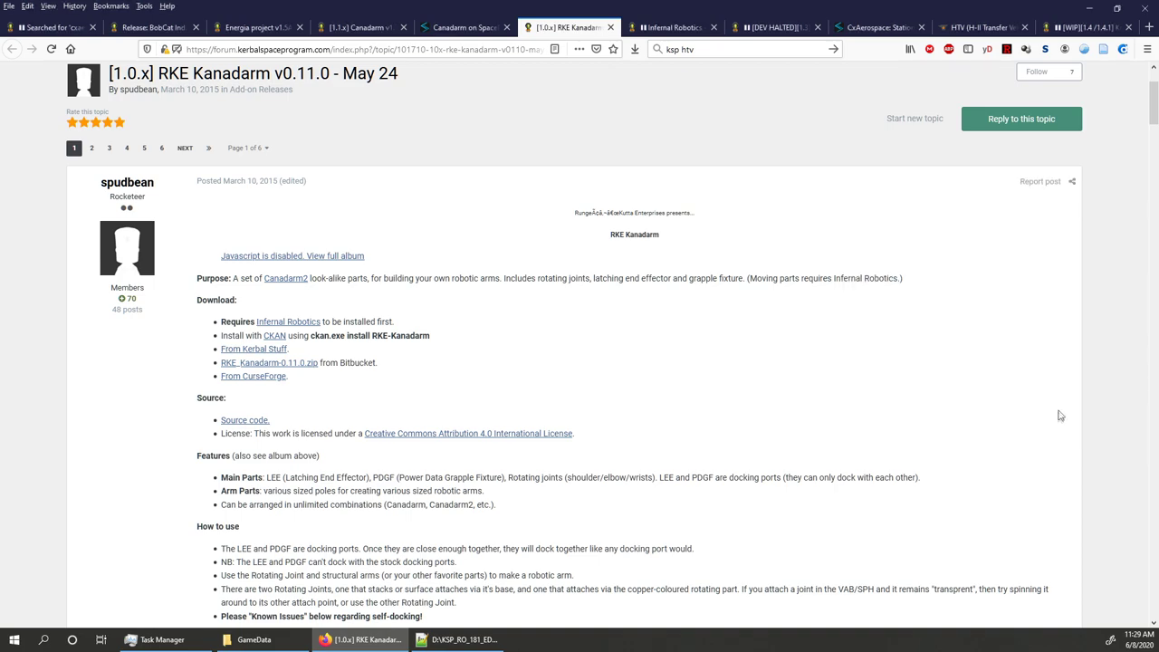
pyautogui.scroll(-10, 547, 355)
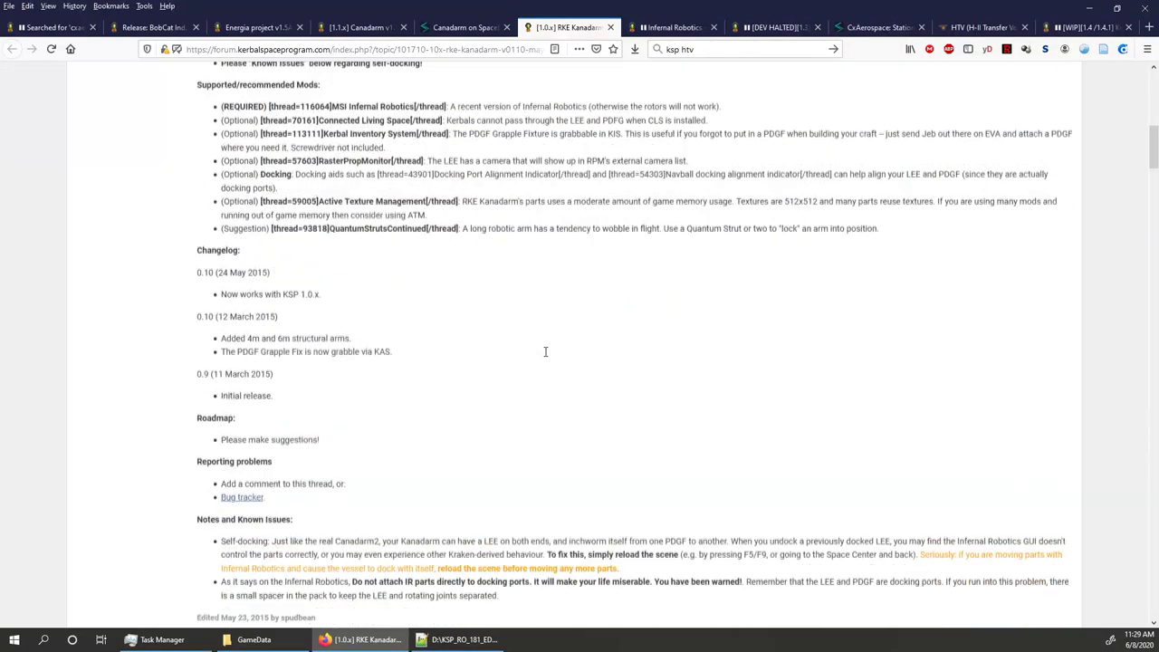
pyautogui.scroll(10, 546, 355)
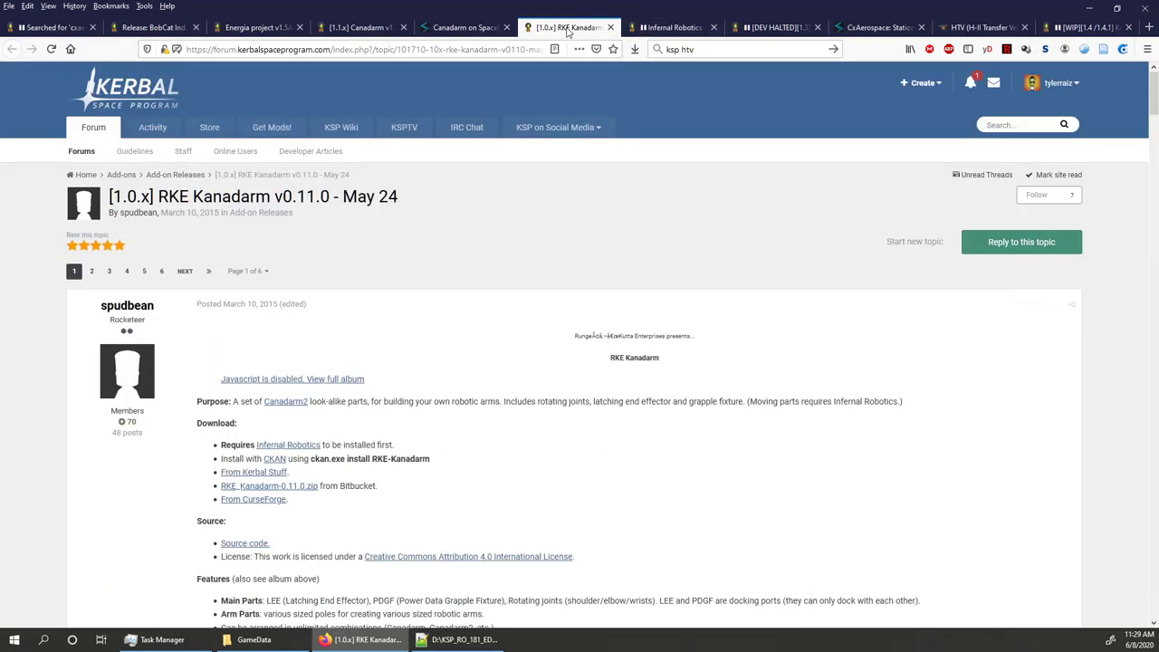
# Step: Switch to the Infernal Robotics - Next topic and review it from the title down to the download section
pyautogui.click(675, 29)
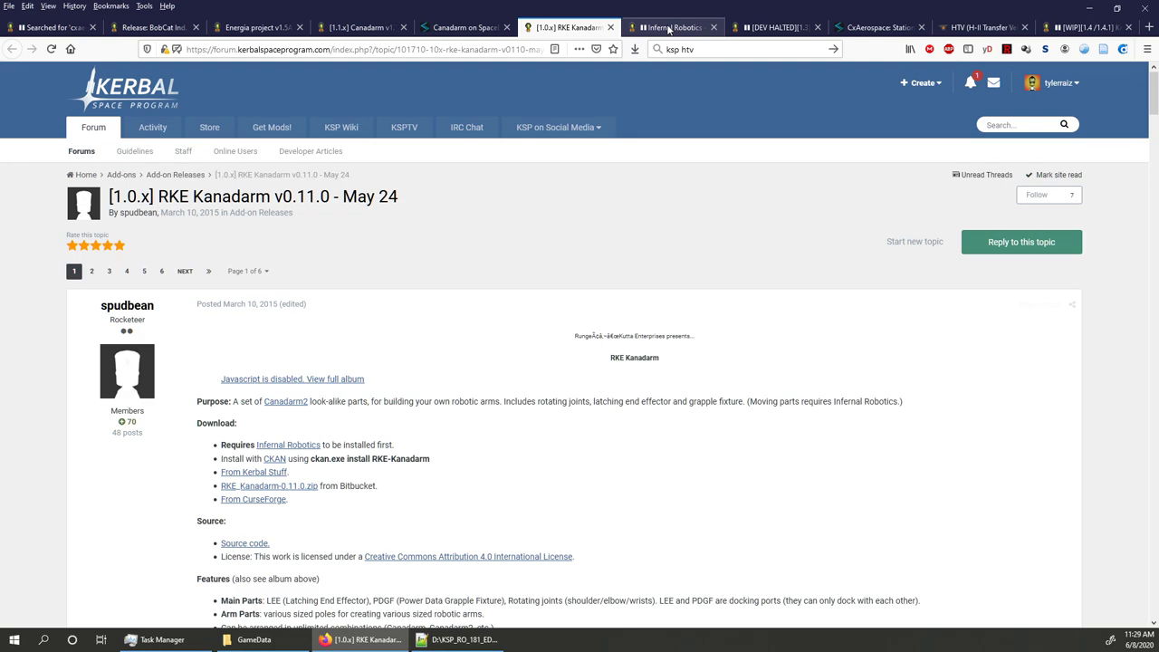
pyautogui.scroll(6, 438, 282)
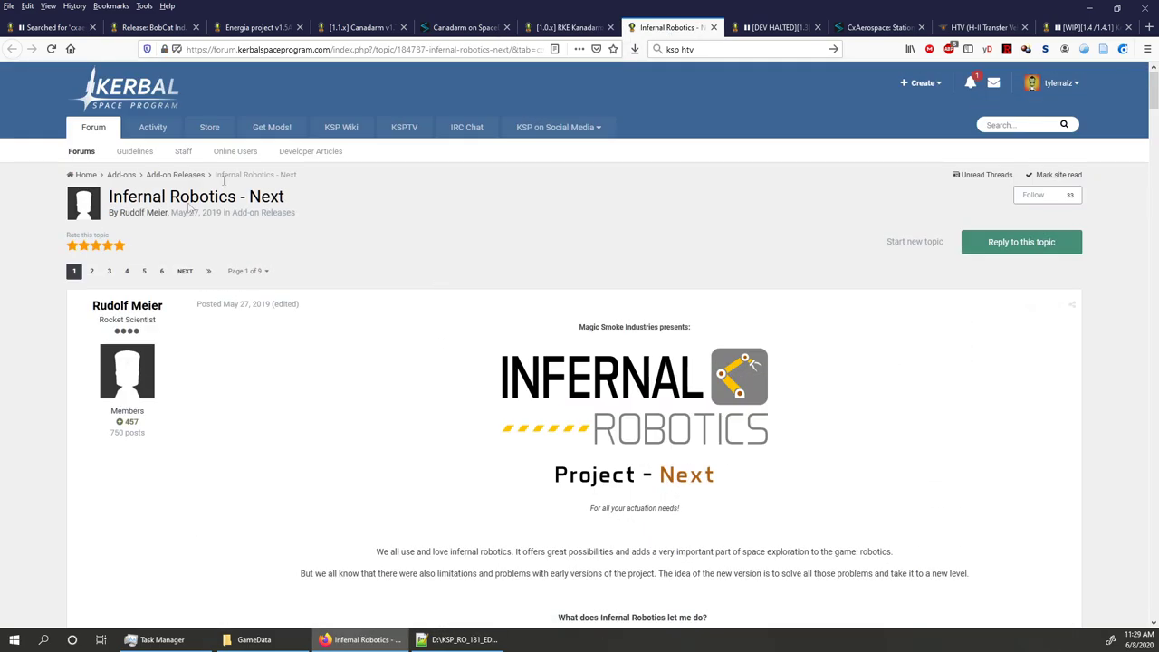
pyautogui.scroll(-3, 507, 433)
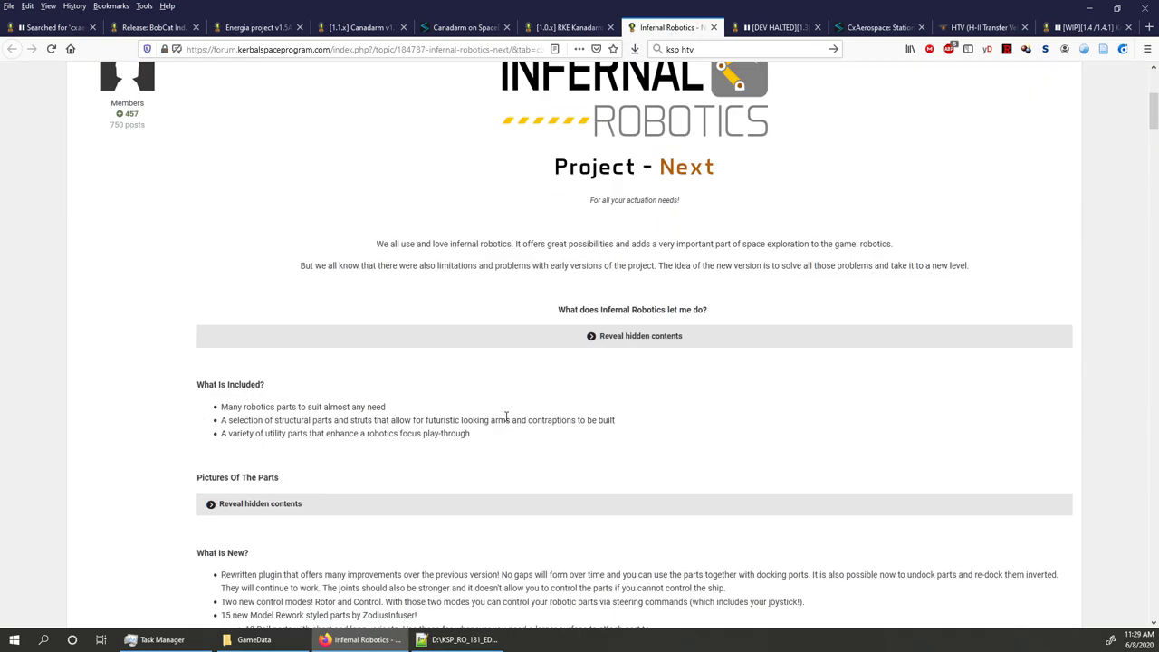
pyautogui.scroll(3, 507, 431)
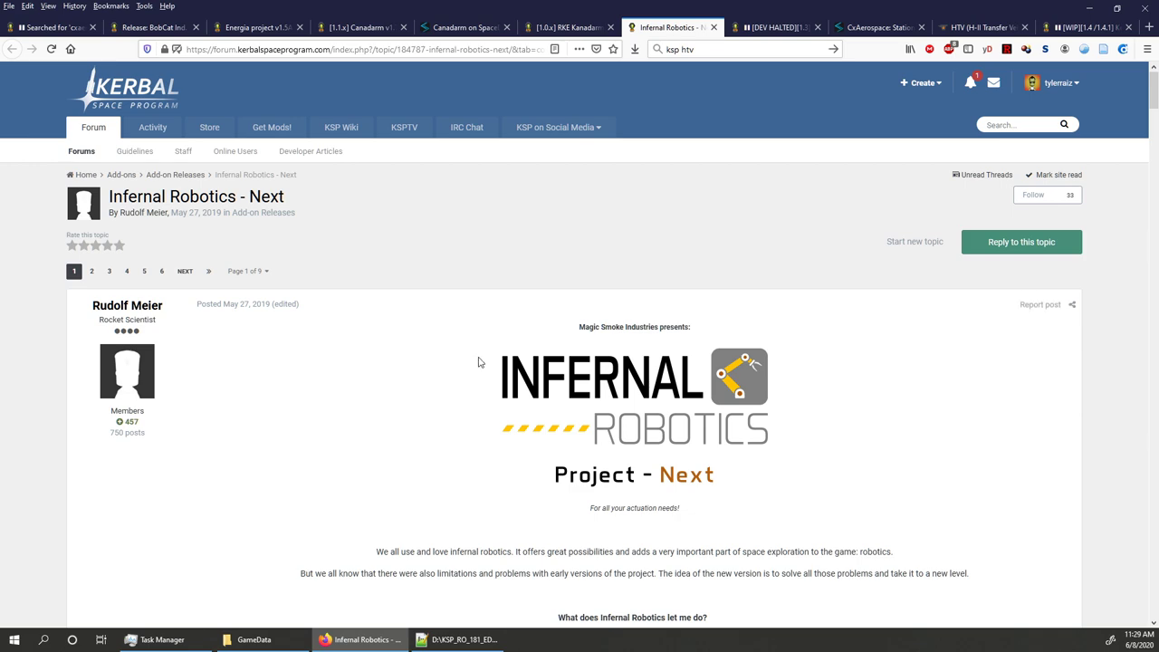
pyautogui.scroll(-4, 480, 362)
pyautogui.scroll(-3, 483, 358)
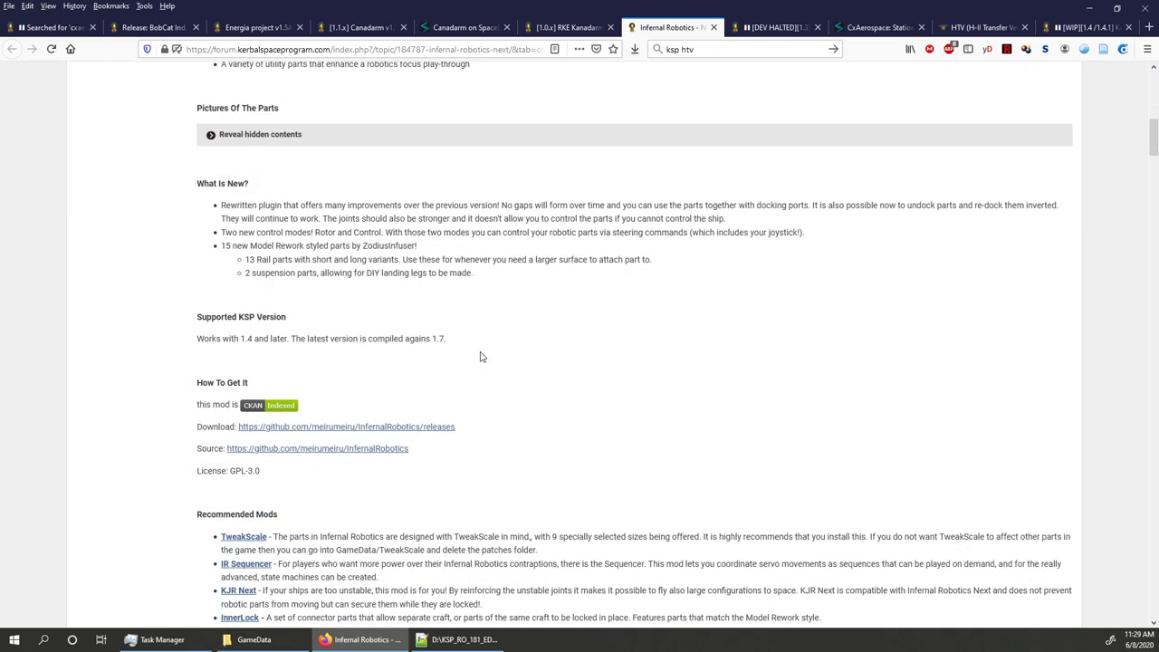
# Step: Open the Infernal Robotics GitHub releases, expand the v3.0.2 assets, close the page, and return to the Infernal Robotics - Next topic
pyautogui.click(363, 429)
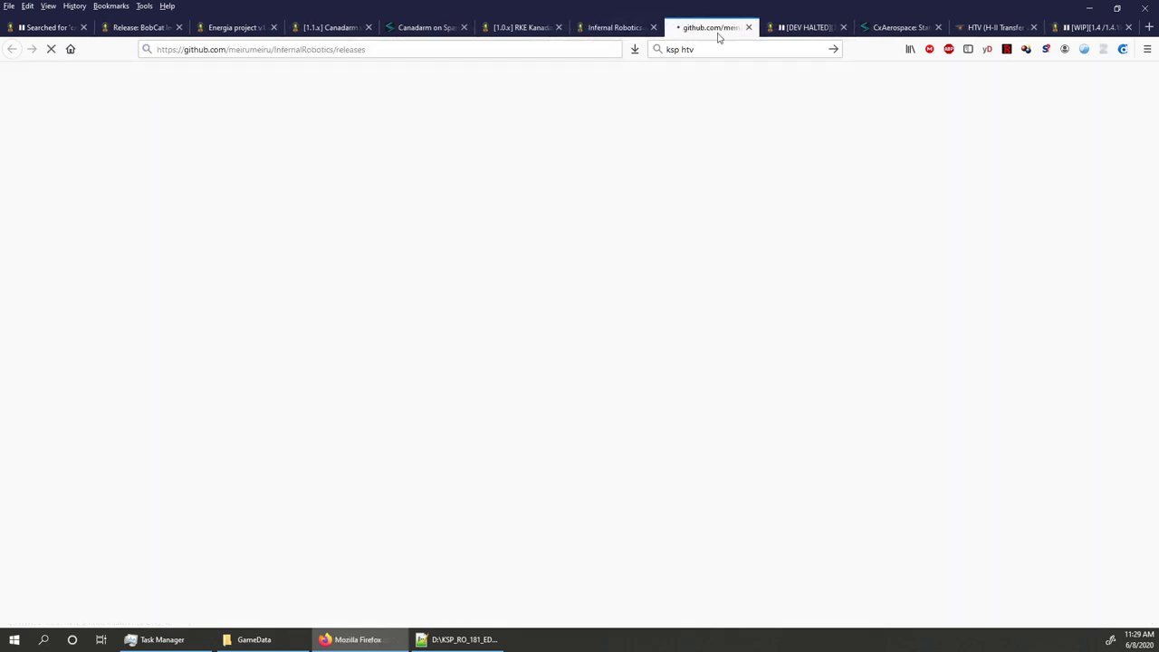
pyautogui.hotkey('ctrl', 'pageup')
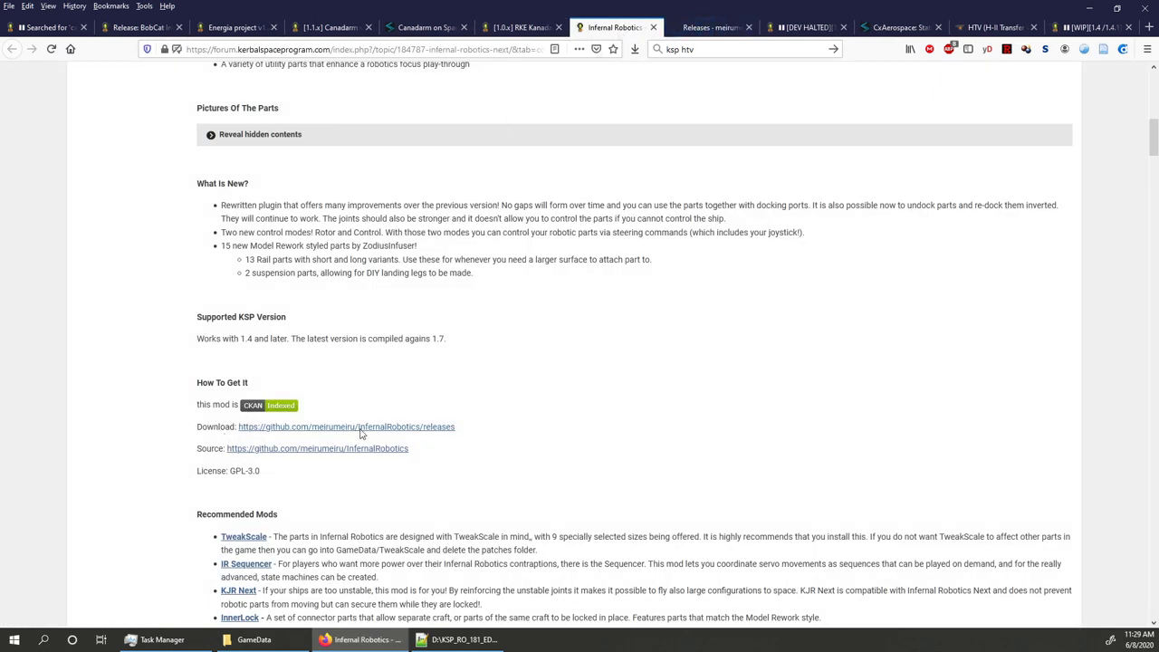
pyautogui.scroll(-3, 516, 336)
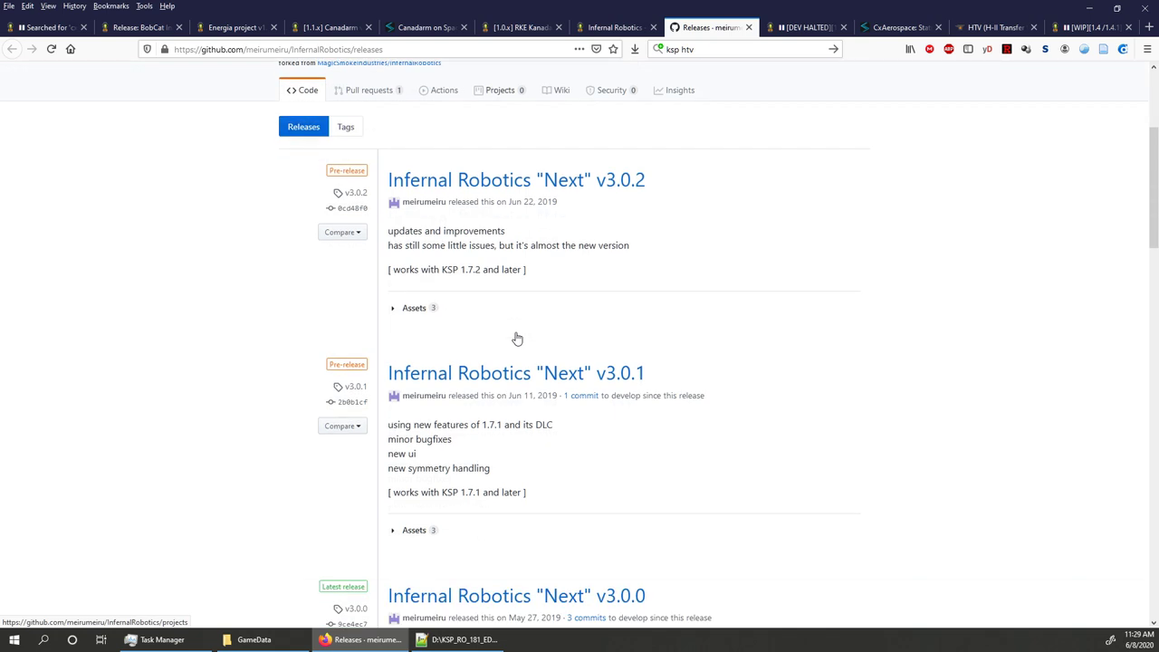
pyautogui.click(414, 309)
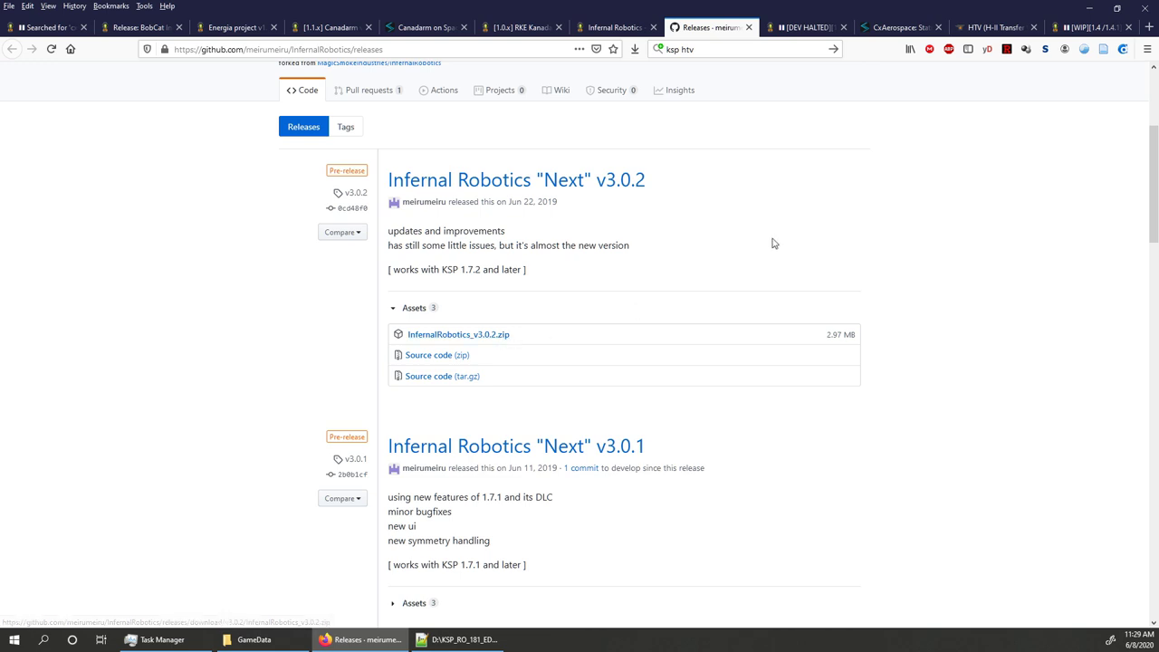
pyautogui.scroll(2, 771, 243)
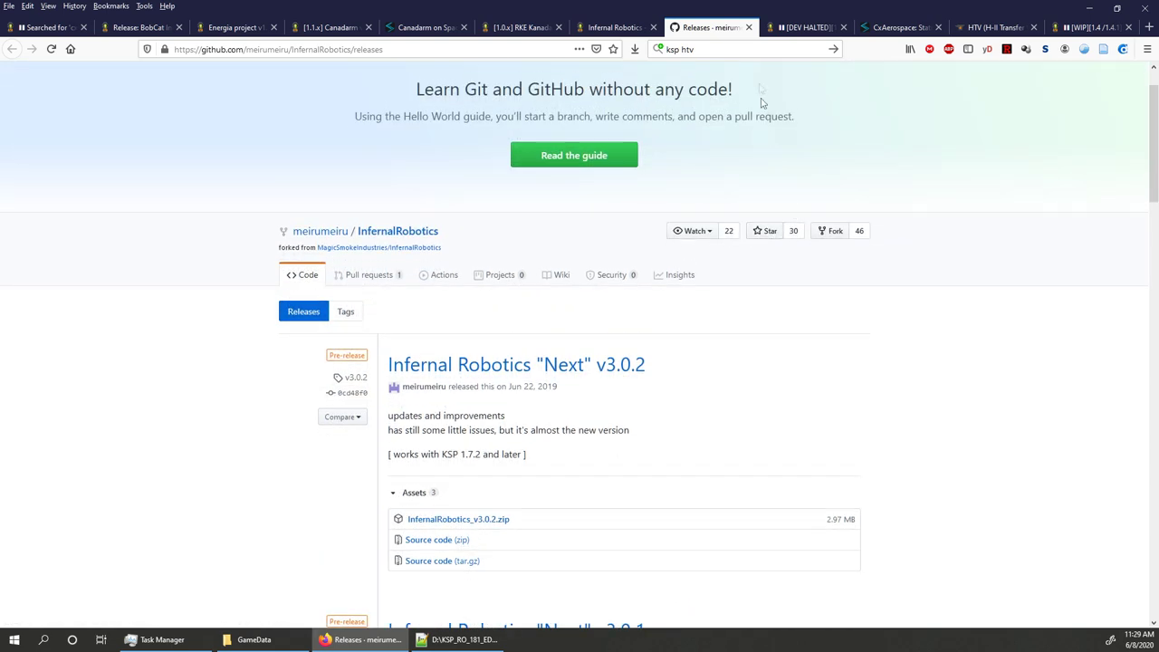
pyautogui.click(748, 28)
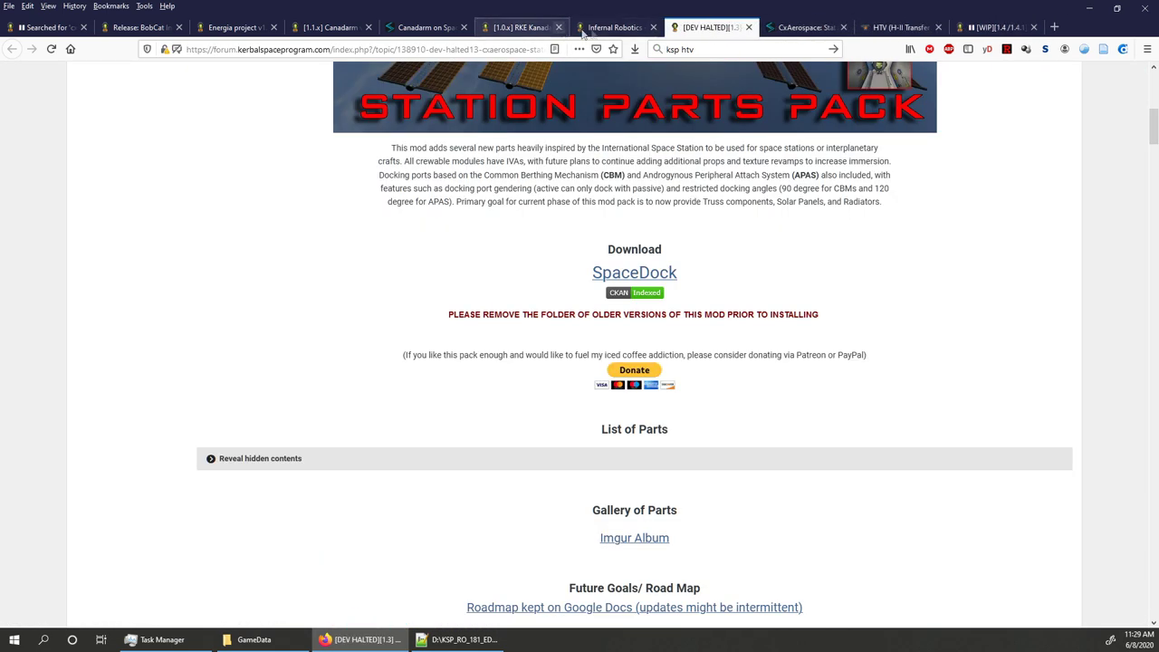
pyautogui.click(670, 27)
pyautogui.scroll(1, 673, 344)
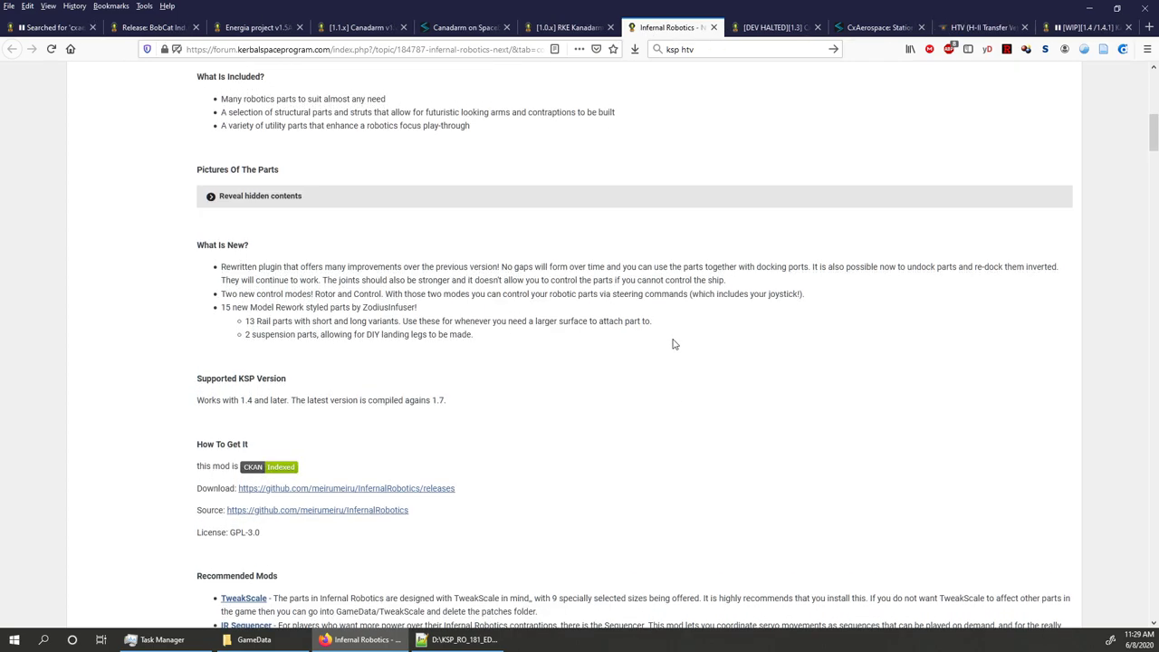
# Step: Switch to the CxAerospace: Stations Parts Pack v1.6.2 topic and review it from the title down to the list of parts
pyautogui.click(782, 28)
pyautogui.scroll(6, 683, 264)
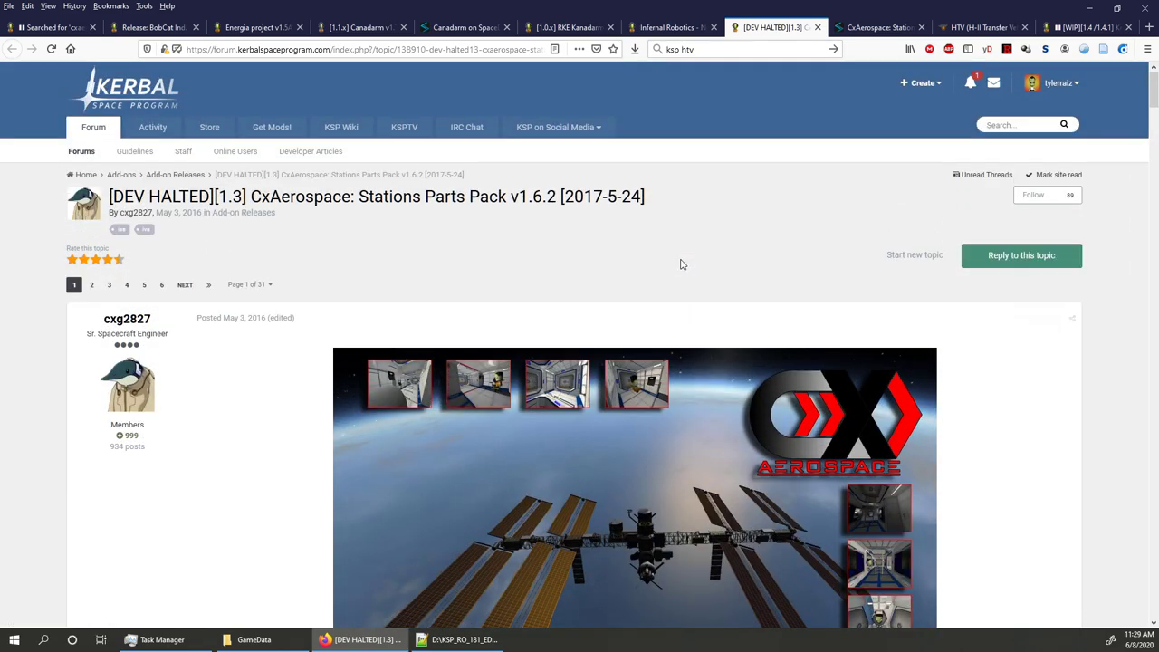
pyautogui.scroll(-5, 683, 265)
pyautogui.scroll(4, 676, 279)
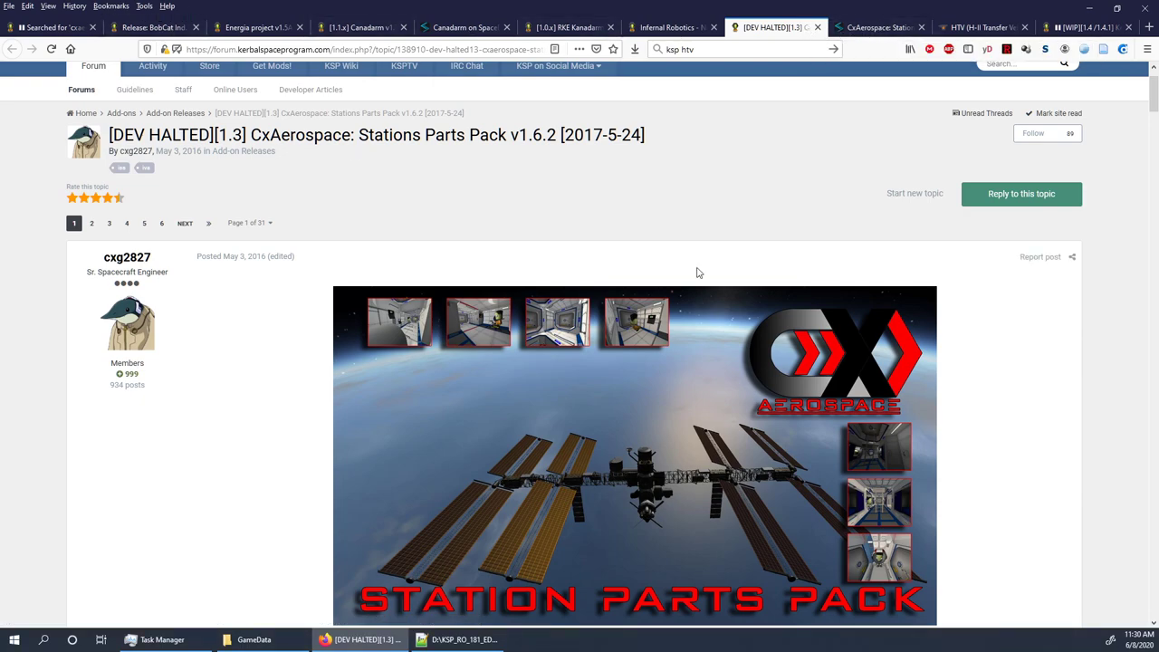
pyautogui.scroll(-5, 696, 269)
pyautogui.scroll(2, 697, 274)
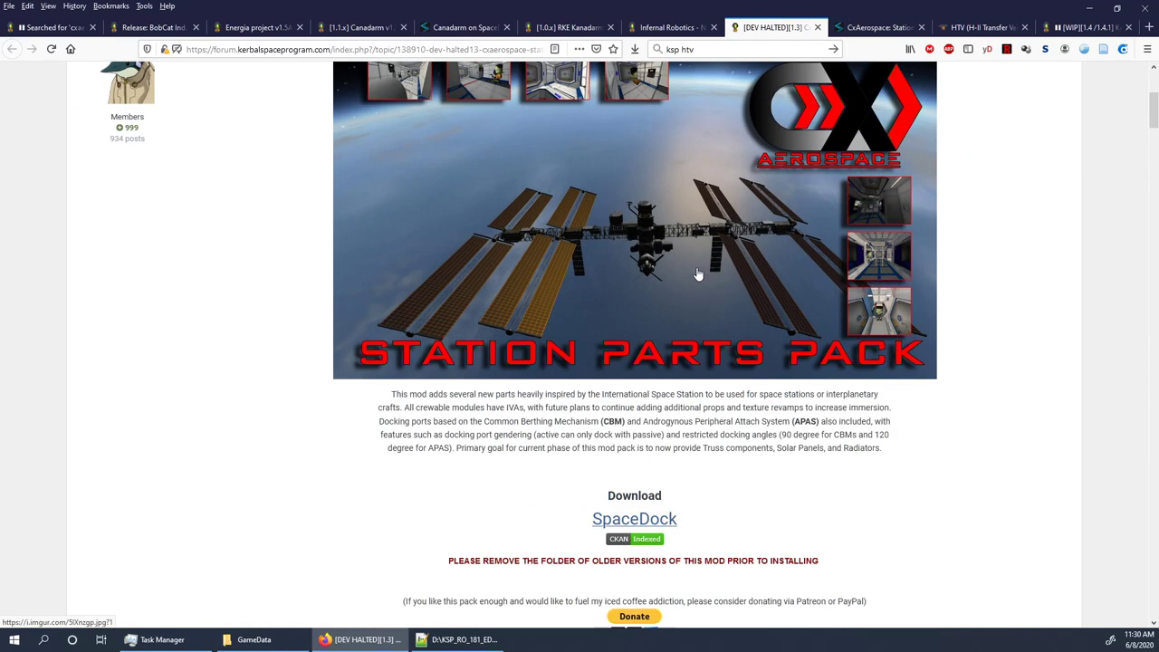
pyautogui.scroll(3, 698, 273)
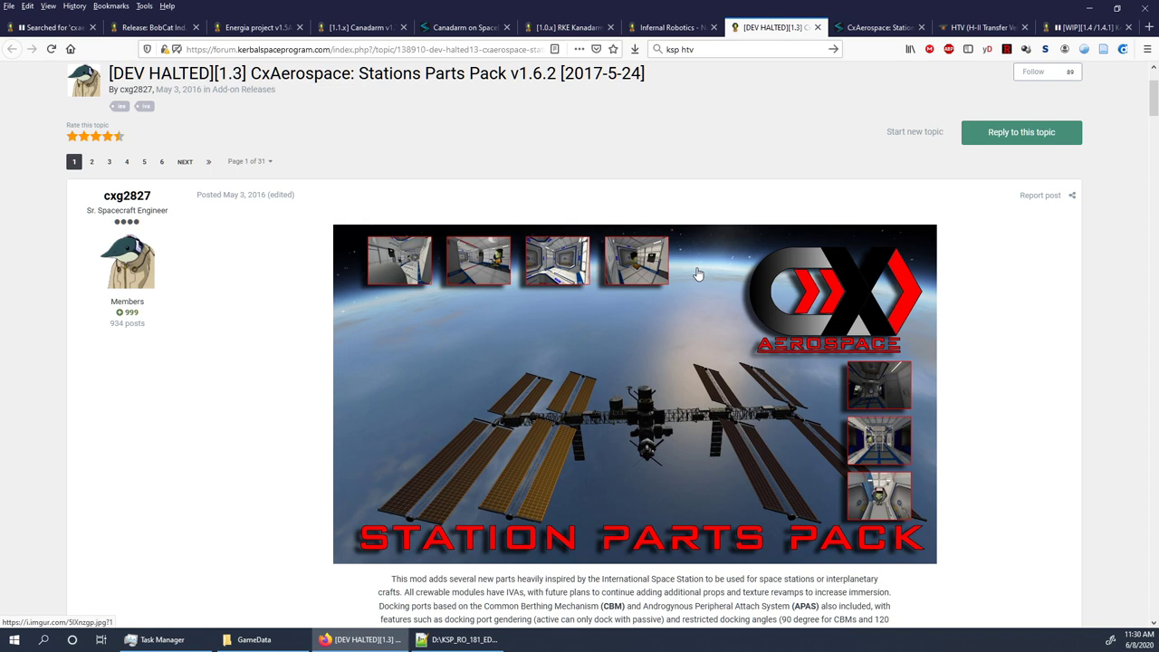
pyautogui.scroll(-9, 557, 277)
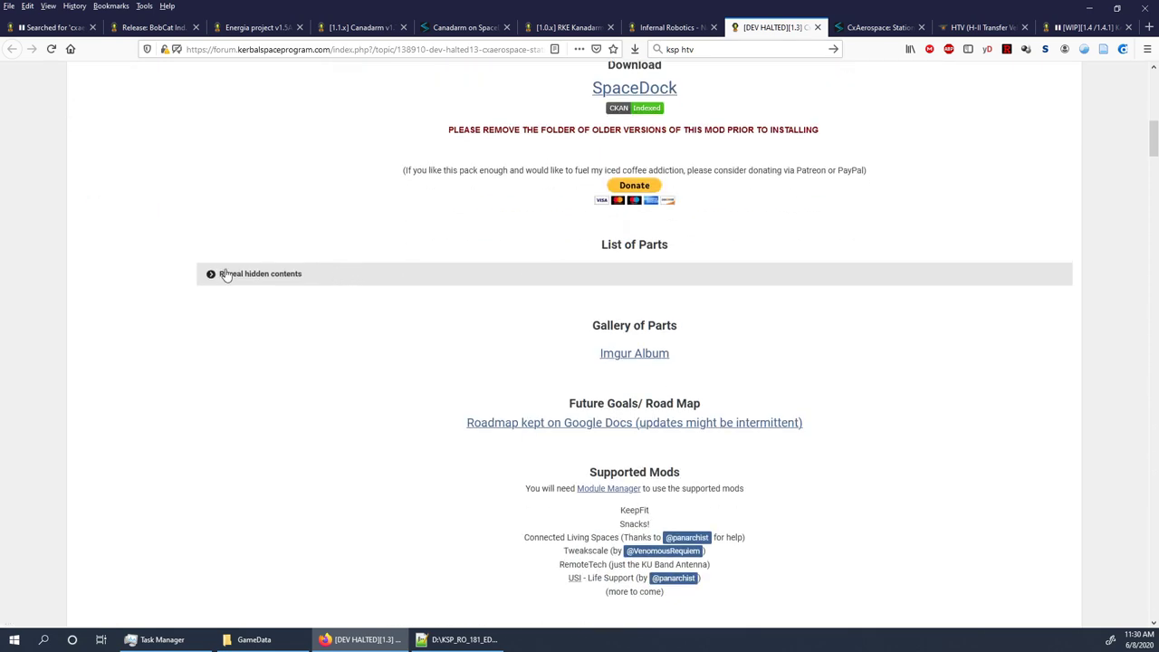
# Step: Reveal the hidden list of parts, review it with the supported mods, mod conflicts and FAQ, and return to the download section
pyautogui.click(224, 273)
pyautogui.scroll(-6, 308, 266)
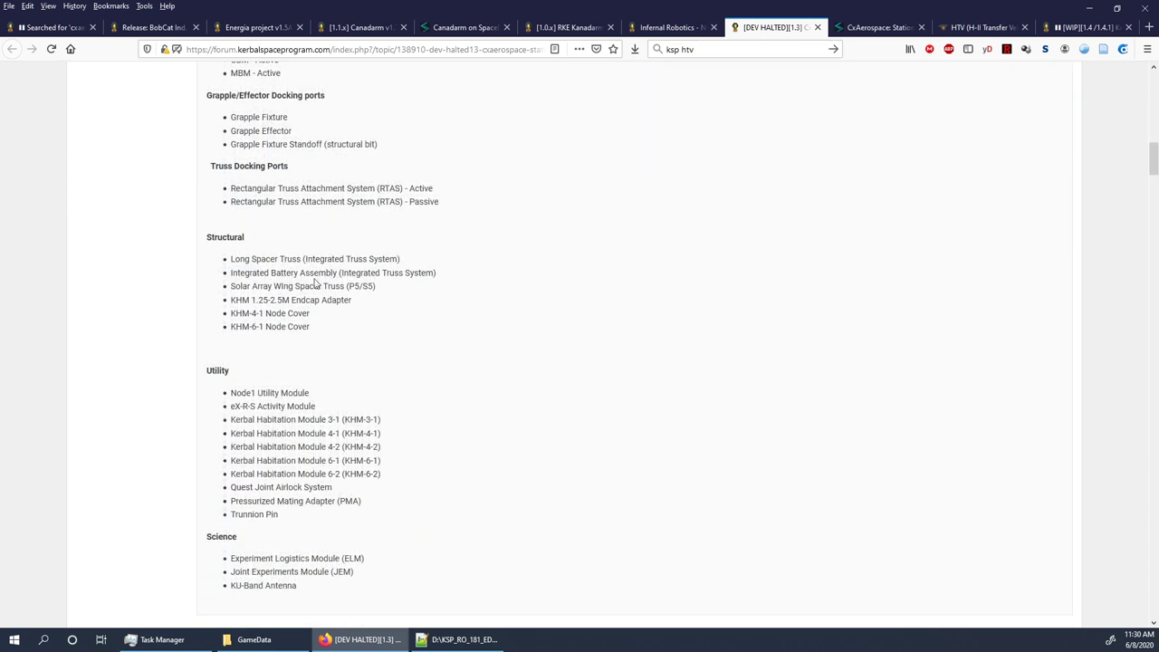
pyautogui.scroll(-3, 317, 272)
pyautogui.scroll(-4, 321, 274)
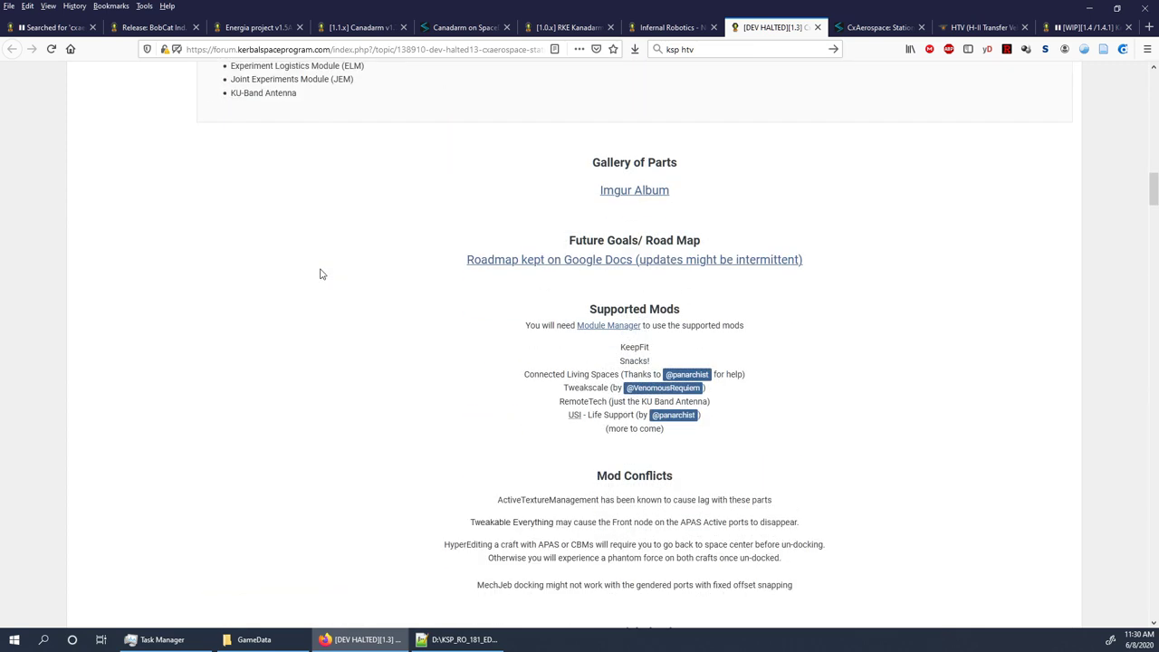
pyautogui.scroll(-2, 320, 274)
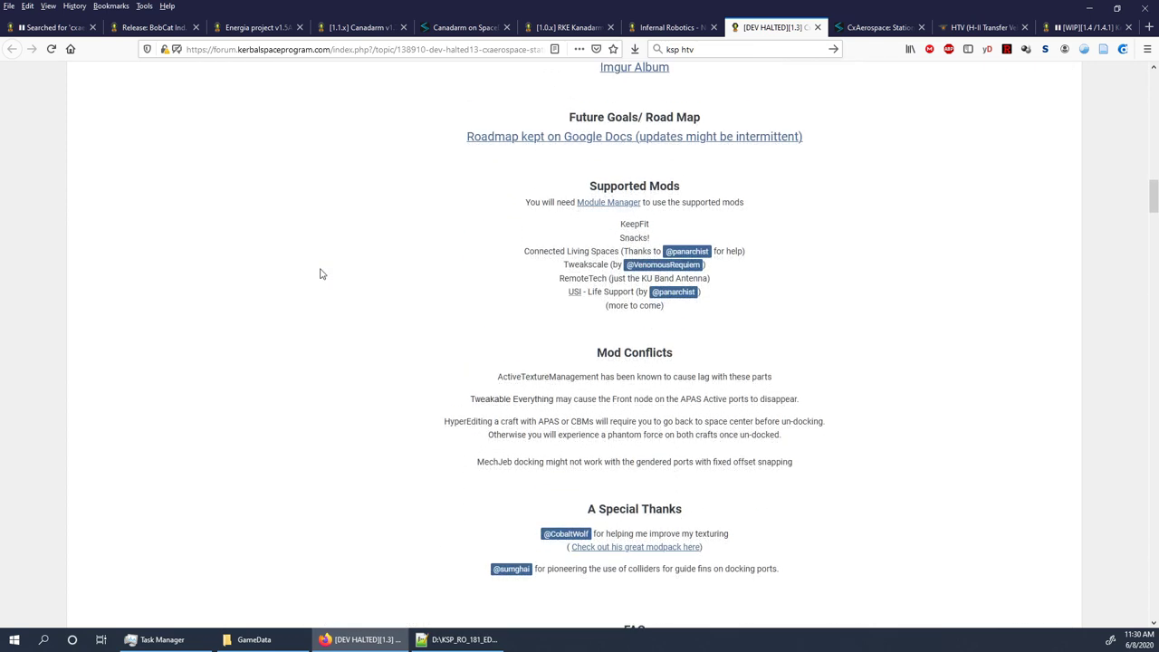
pyautogui.scroll(-10, 320, 274)
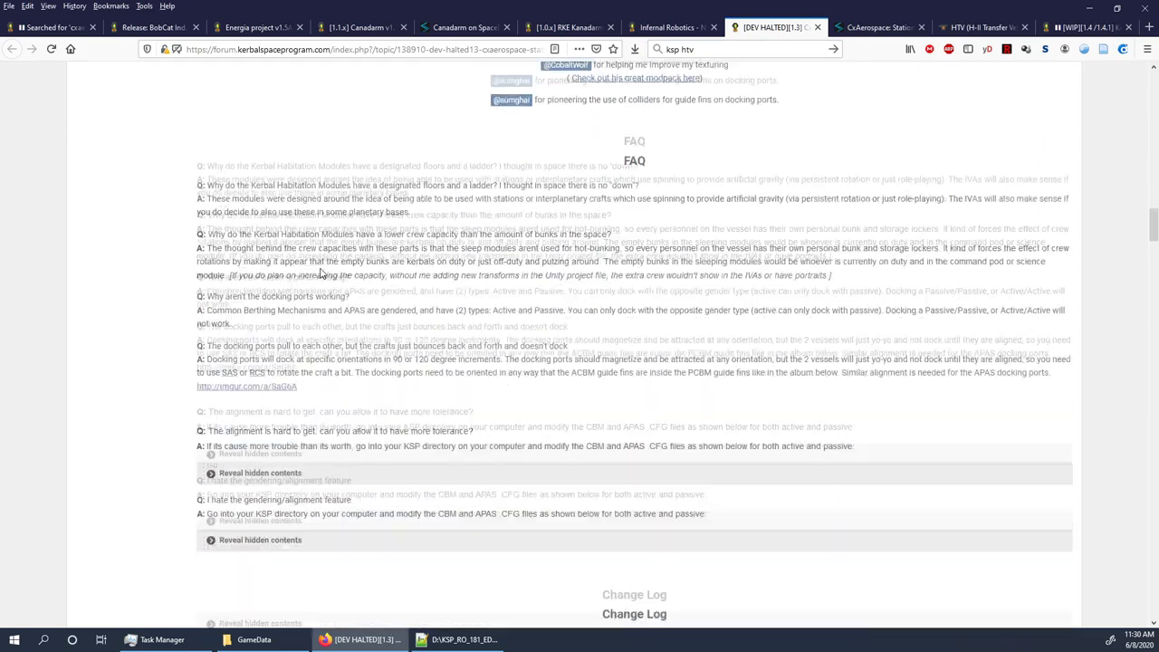
pyautogui.scroll(20, 322, 285)
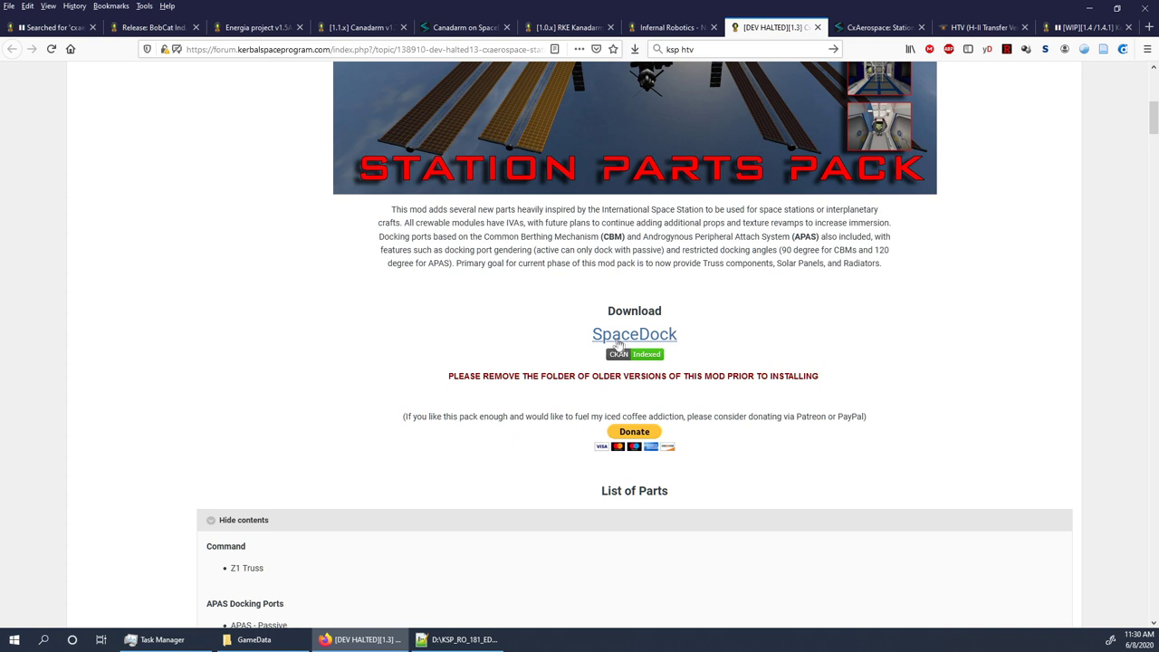
# Step: Open the pack's SpaceDock page, review the version downloads in its changelog, and close both CxAerospace SpaceDock pages
pyautogui.click(632, 341)
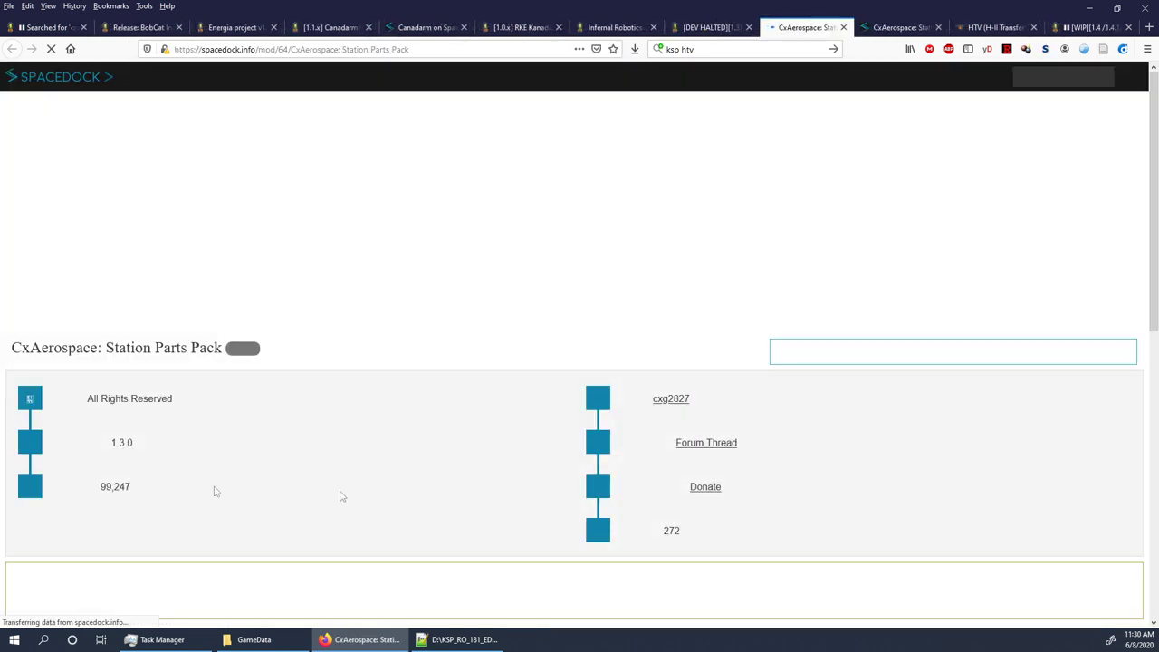
pyautogui.scroll(-5, 134, 458)
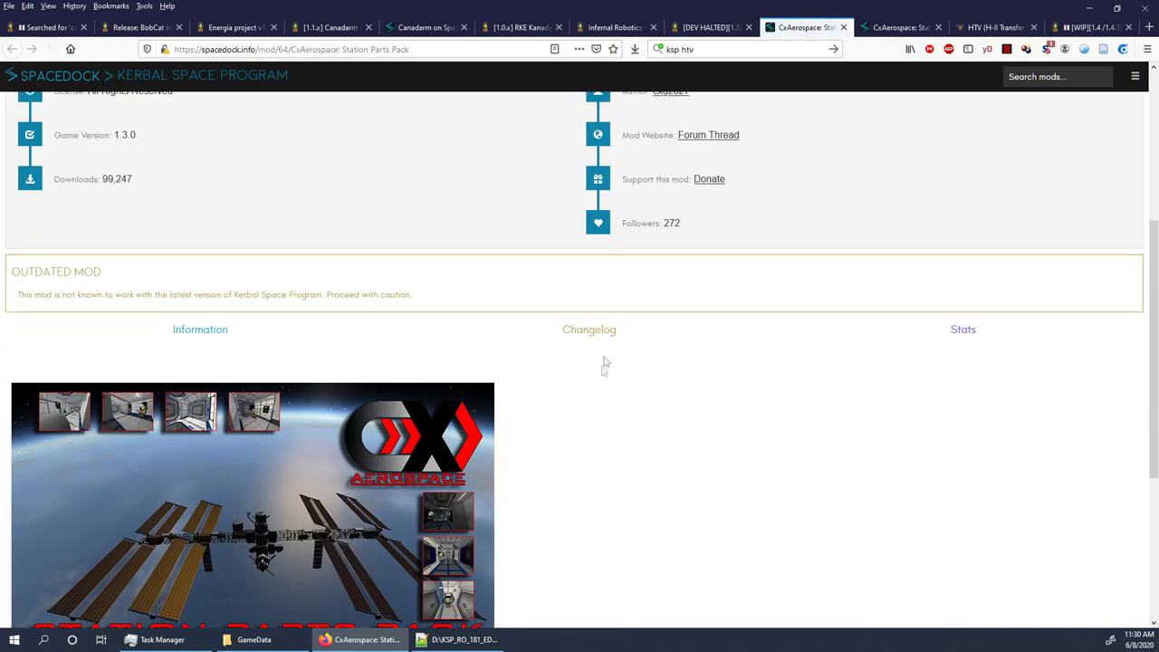
pyautogui.click(652, 333)
pyautogui.scroll(-3, 656, 333)
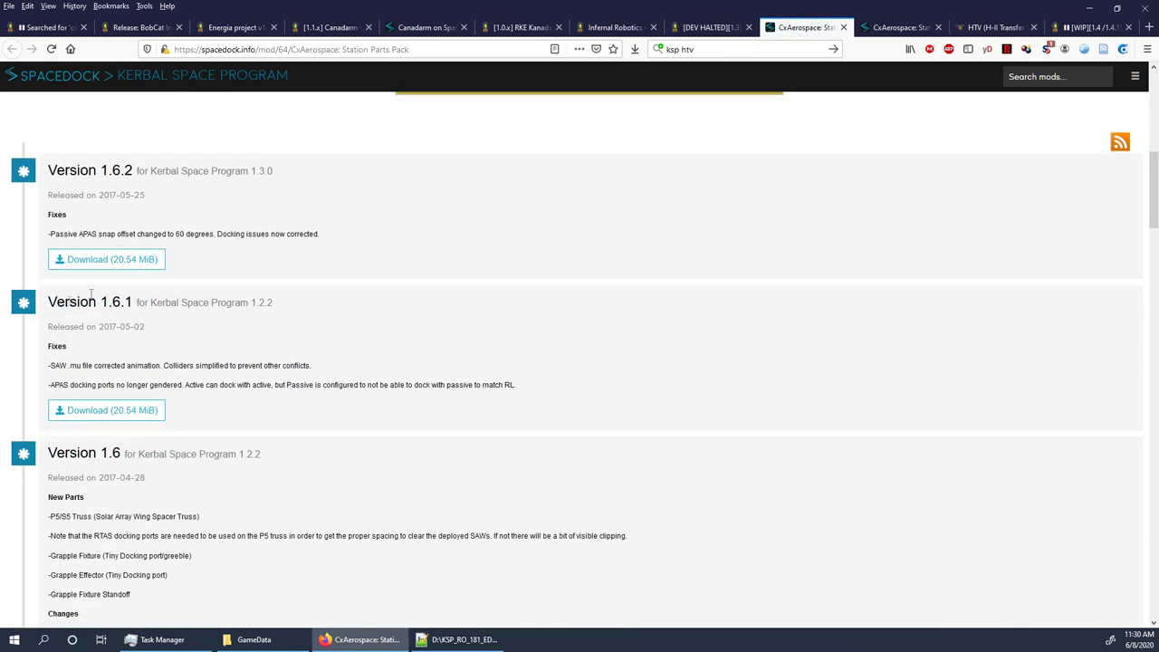
pyautogui.click(843, 28)
pyautogui.click(837, 34)
pyautogui.click(841, 30)
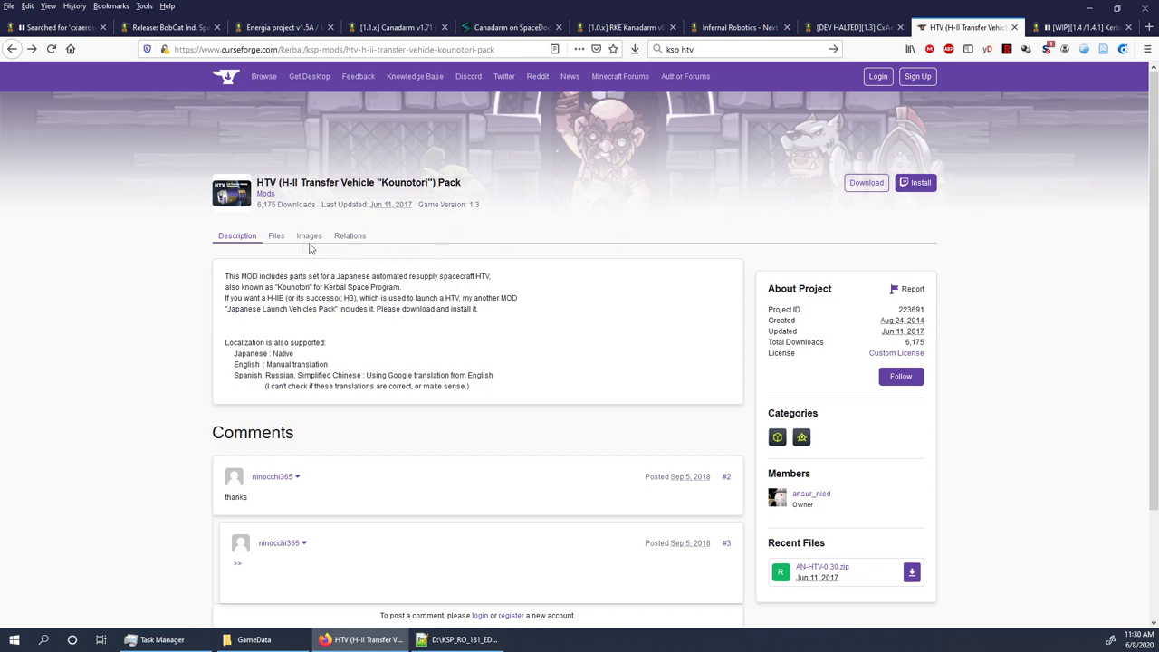
# Step: Show the files of the HTV (H-II Transfer Vehicle "Kounotori") Pack and review the main and recent files
pyautogui.click(276, 237)
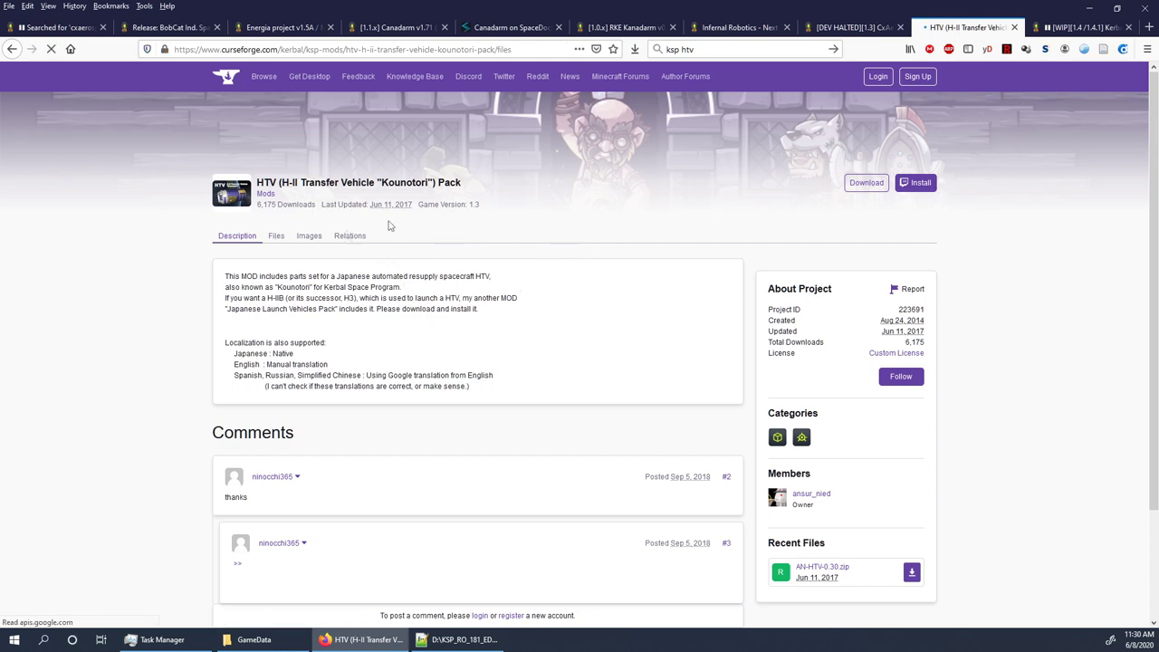
pyautogui.scroll(-3, 406, 243)
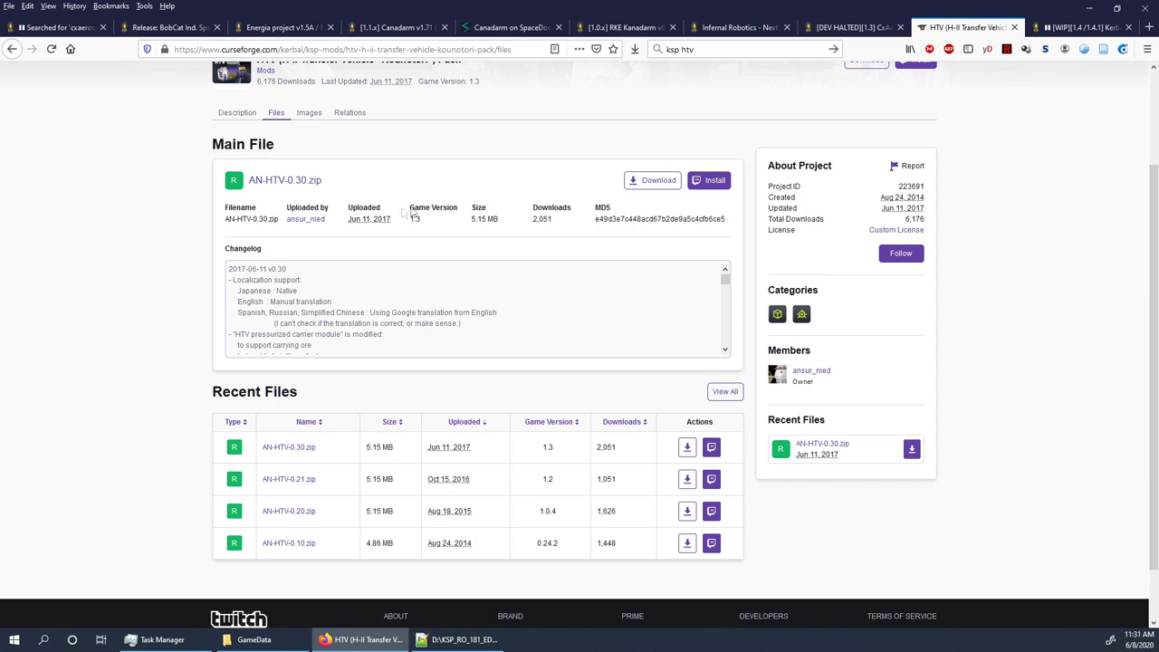
pyautogui.scroll(3, 491, 282)
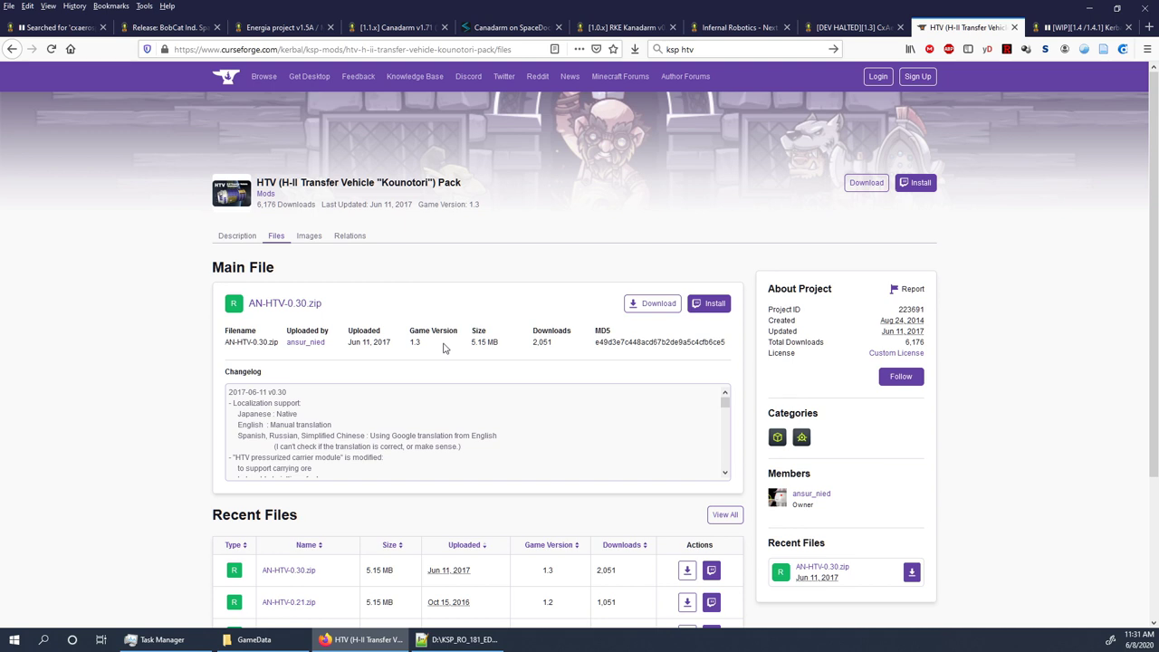
# Step: Switch to the Kerbalow Aerospace Inflatables / Expandables topic and review its title and the K.E.A.M. module highlights
pyautogui.click(1078, 28)
pyautogui.scroll(2, 947, 279)
pyautogui.scroll(8, 947, 280)
pyautogui.scroll(-3, 948, 279)
pyautogui.scroll(-2, 947, 279)
pyautogui.scroll(-1, 948, 276)
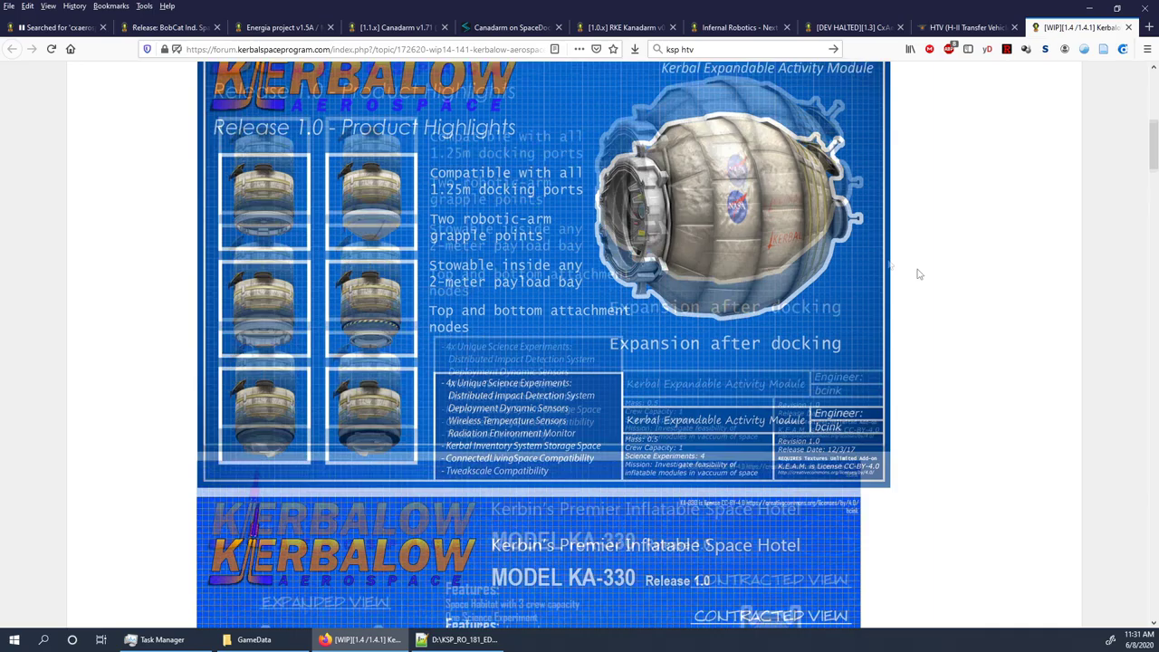
pyautogui.scroll(5, 942, 276)
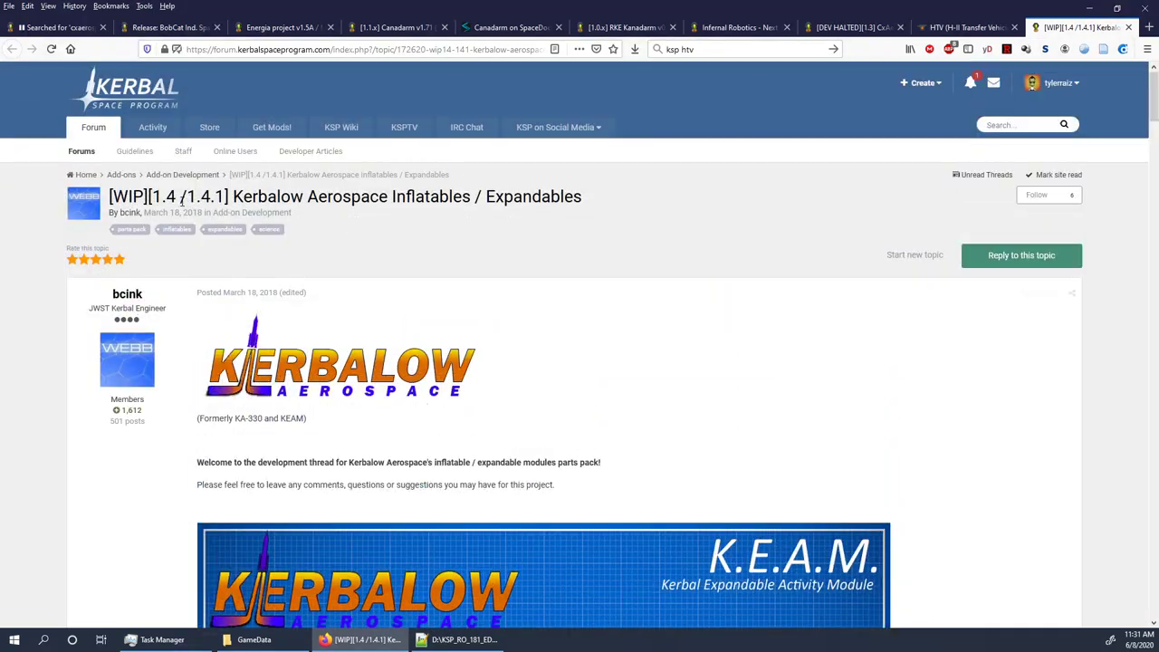
pyautogui.scroll(-4, 471, 220)
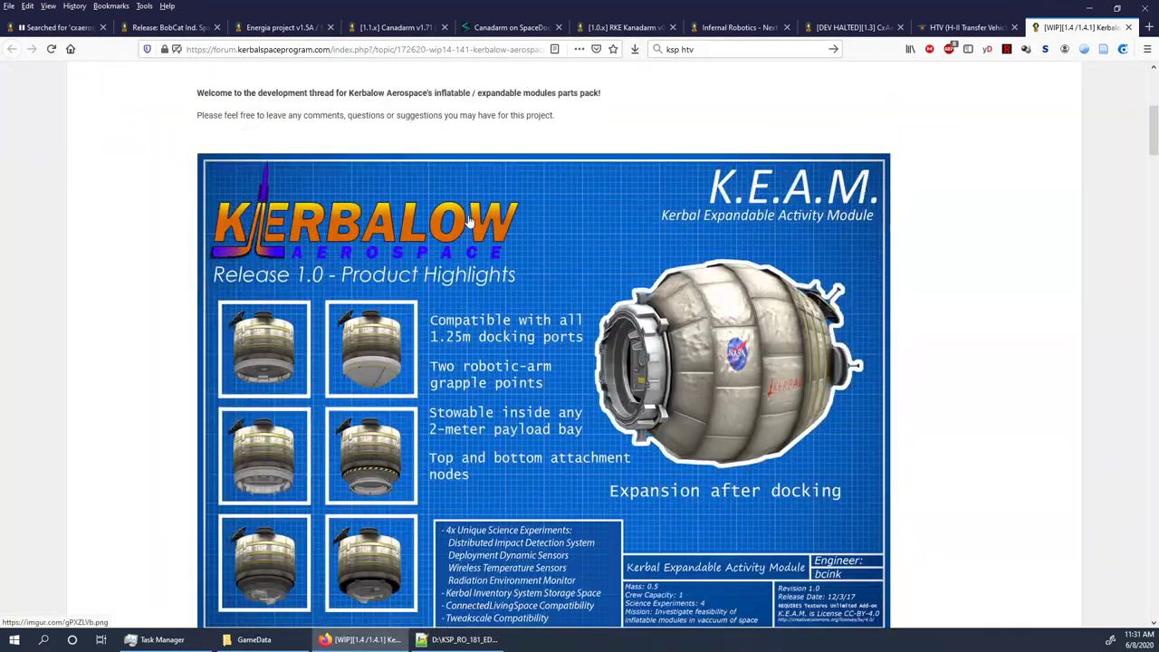
# Step: Review the Kerbalow features, Textures Unlimited dependency and installation notes, and open the files list on its CurseForge page
pyautogui.scroll(-15, 471, 221)
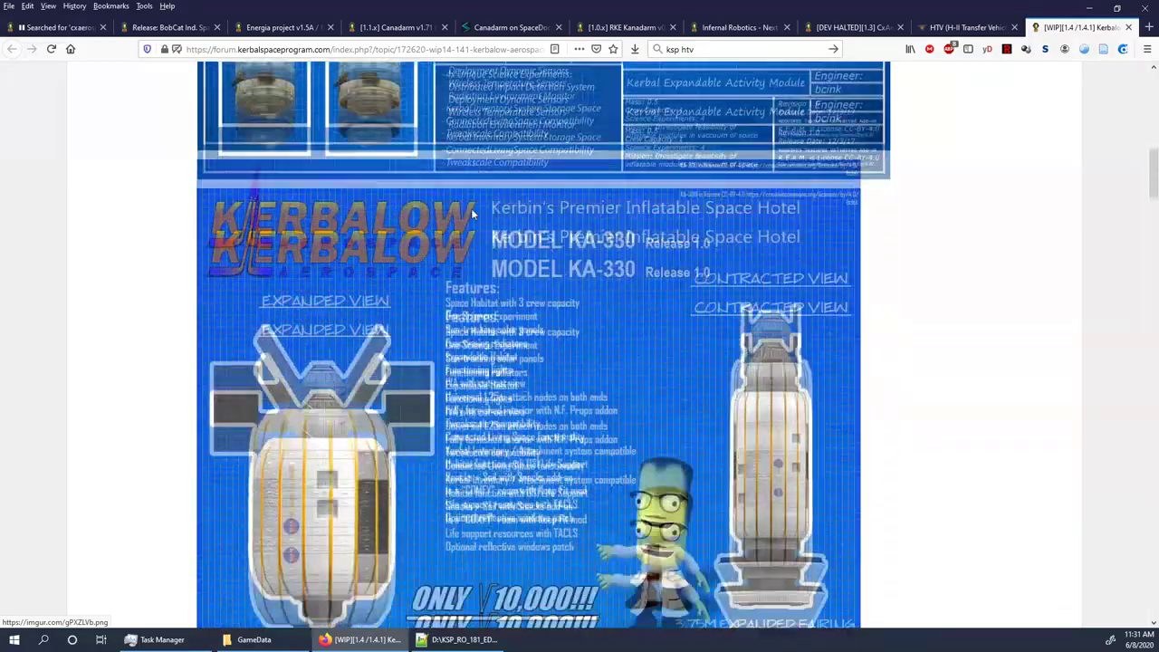
pyautogui.scroll(2, 471, 215)
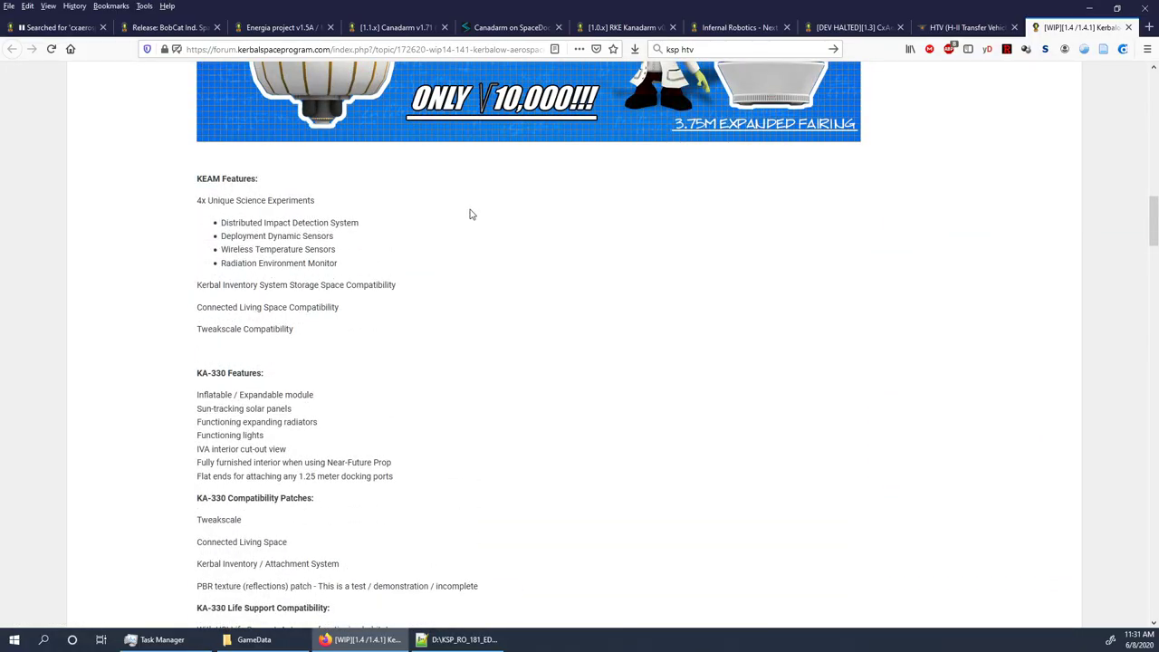
pyautogui.scroll(-3, 470, 215)
pyautogui.scroll(-3, 470, 214)
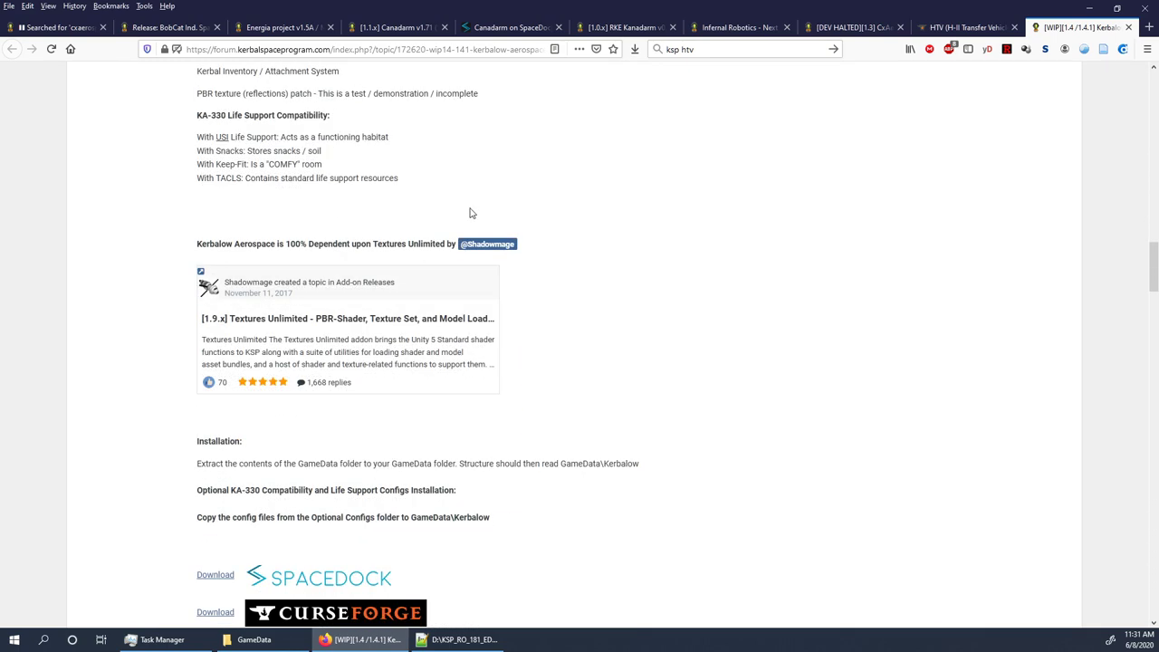
pyautogui.scroll(-2, 407, 330)
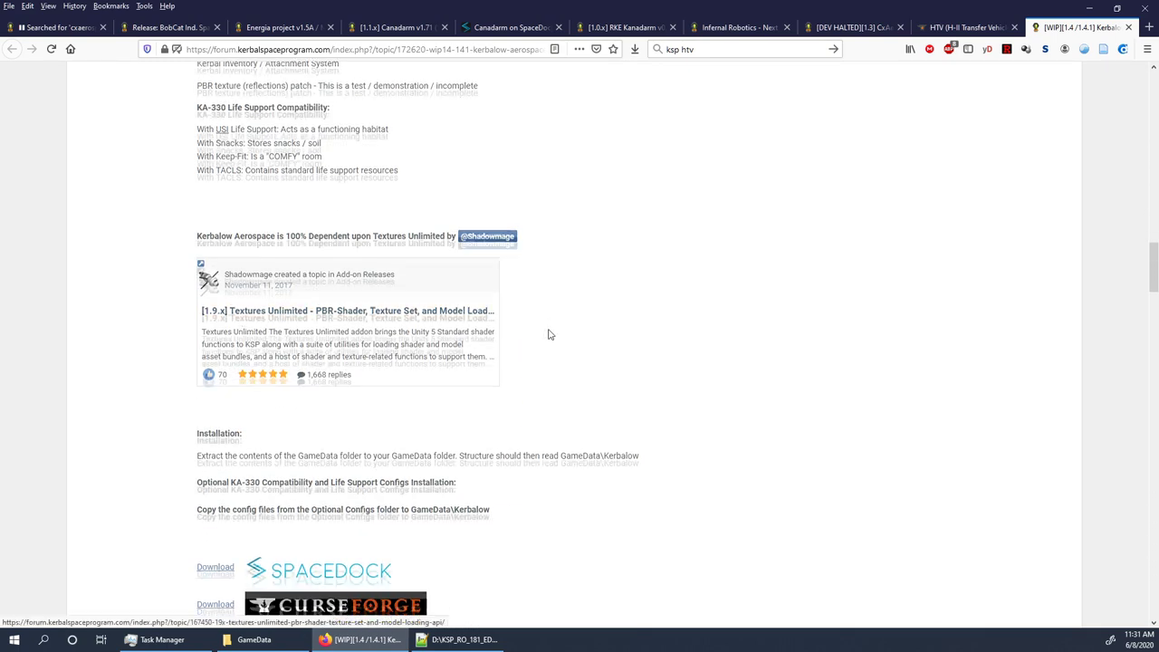
pyautogui.click(218, 430)
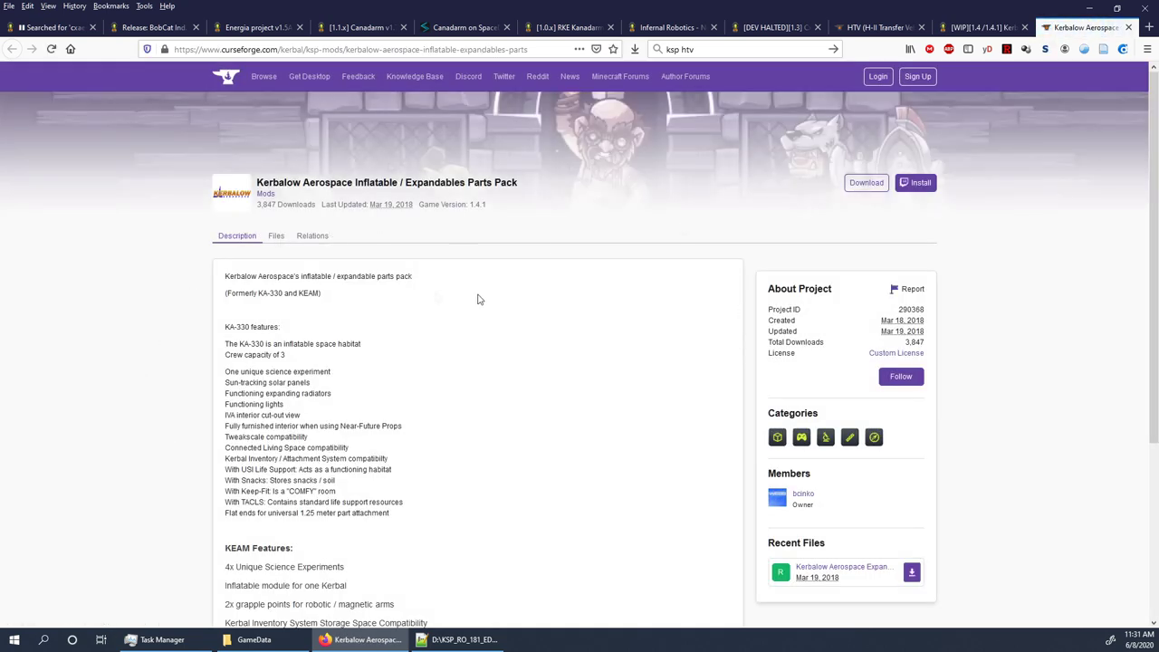
pyautogui.click(277, 240)
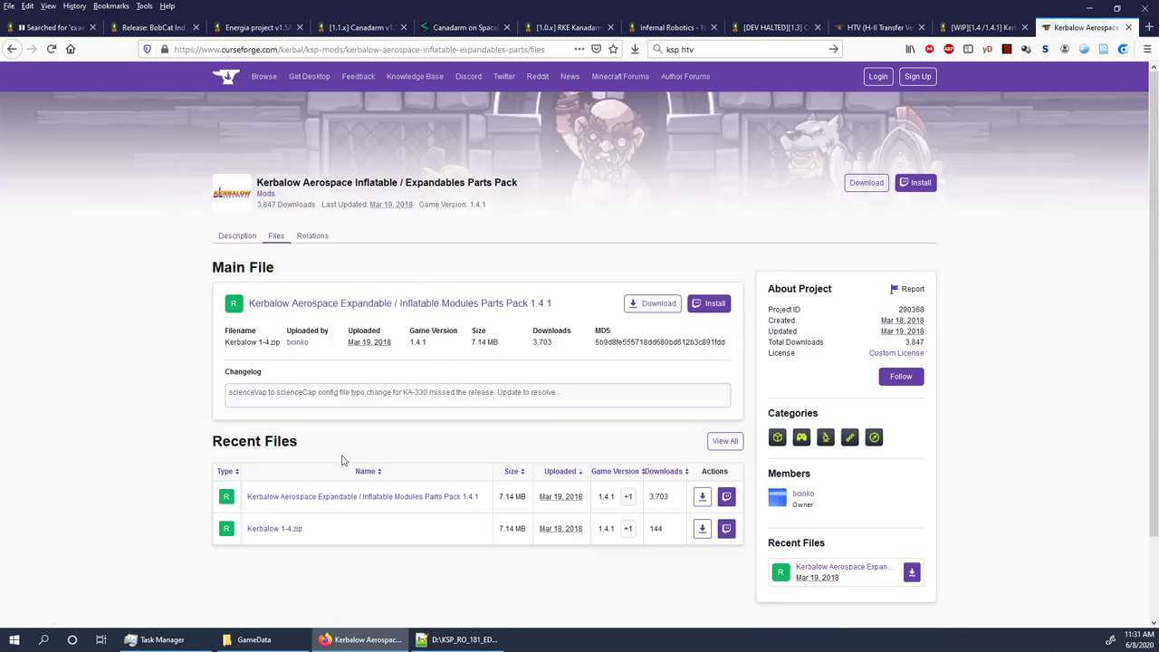
# Step: Switch to the GameData folder window in File Explorer, shift it aside, and show the start of its folder list
pyautogui.click(201, 641)
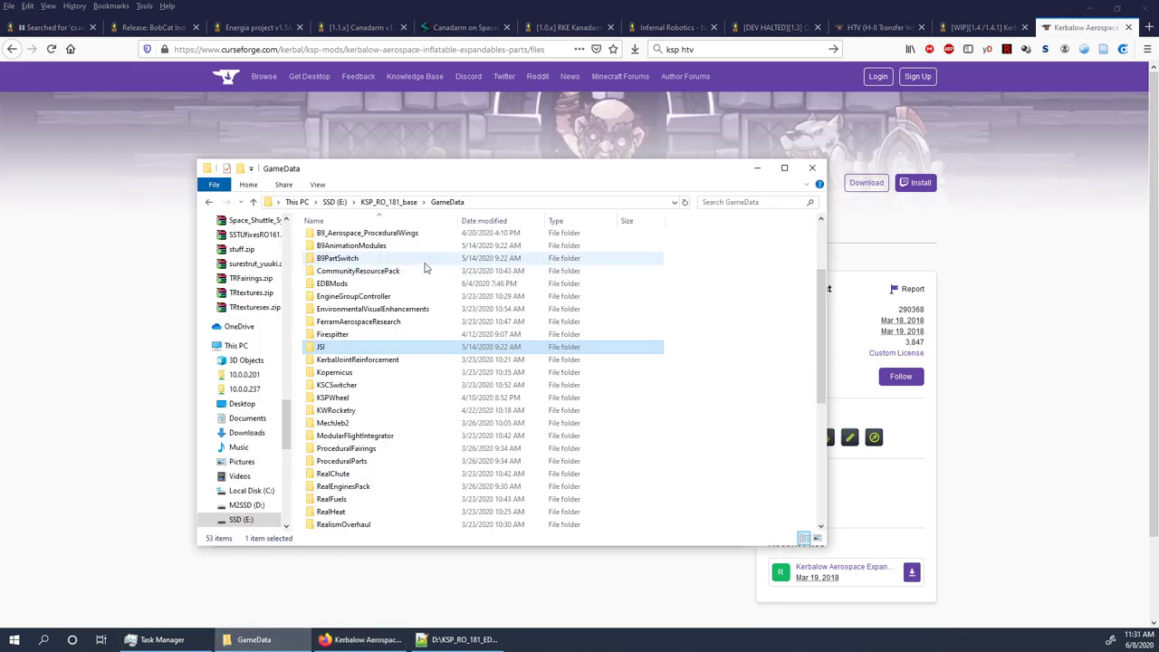
pyautogui.moveTo(481, 172); pyautogui.dragTo(410, 177)
pyautogui.scroll(3, 357, 297)
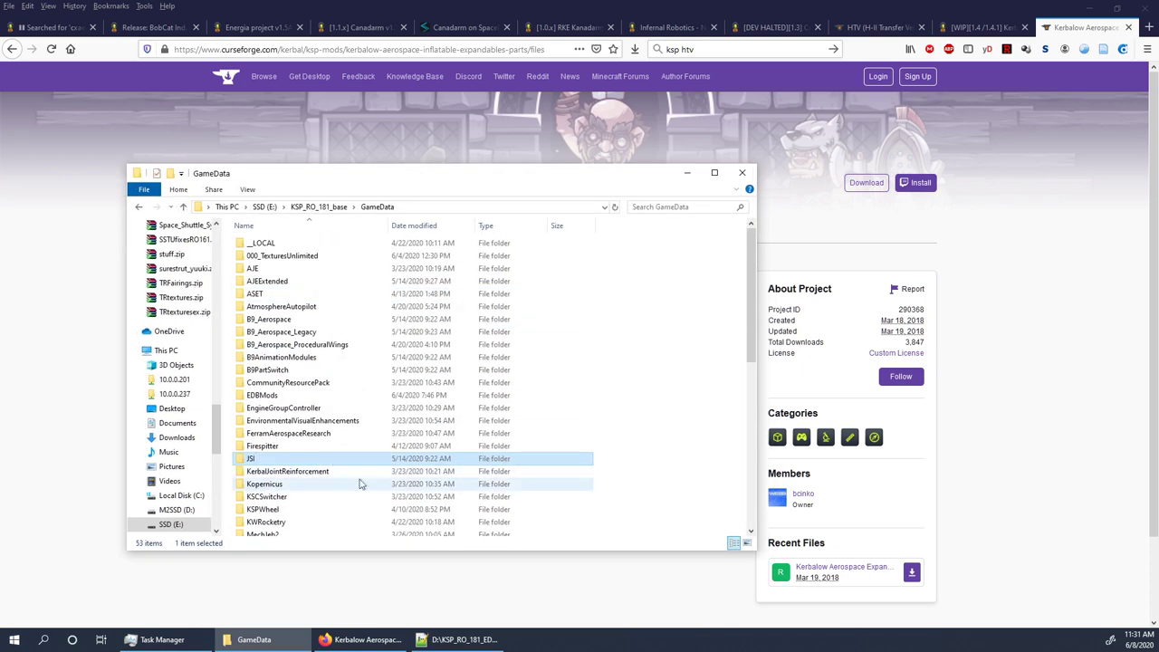
# Step: Show the downloaded Kerbalow+1-4.zip in its ISS folder and arrange that window beside the GameData window
pyautogui.click(634, 50)
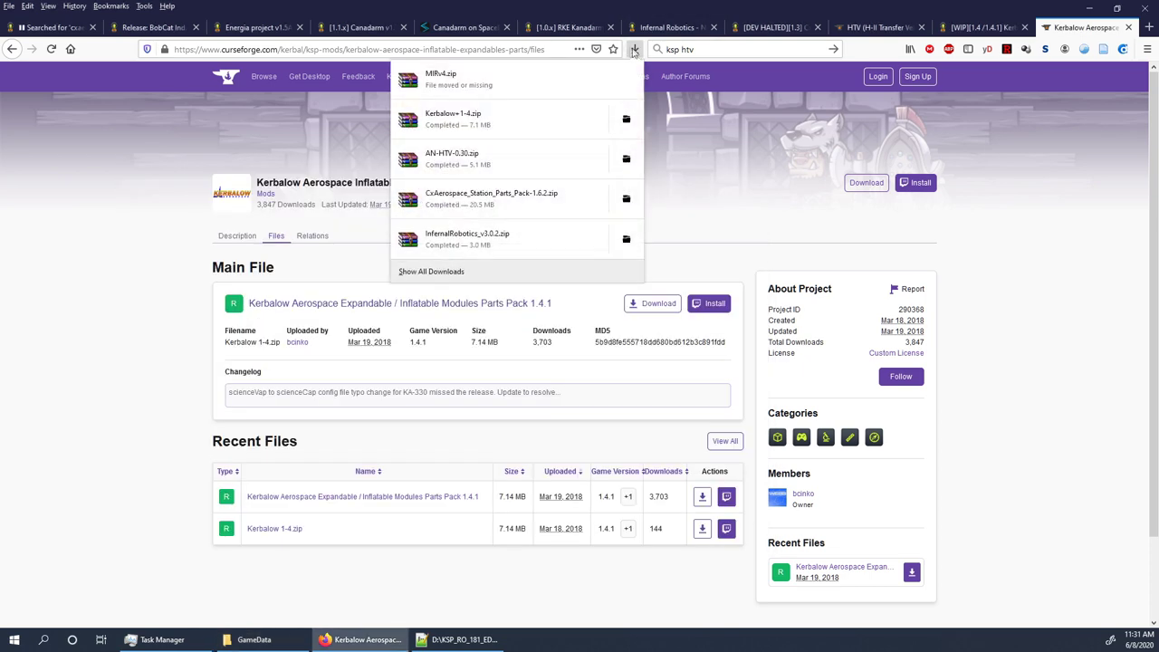
pyautogui.click(626, 122)
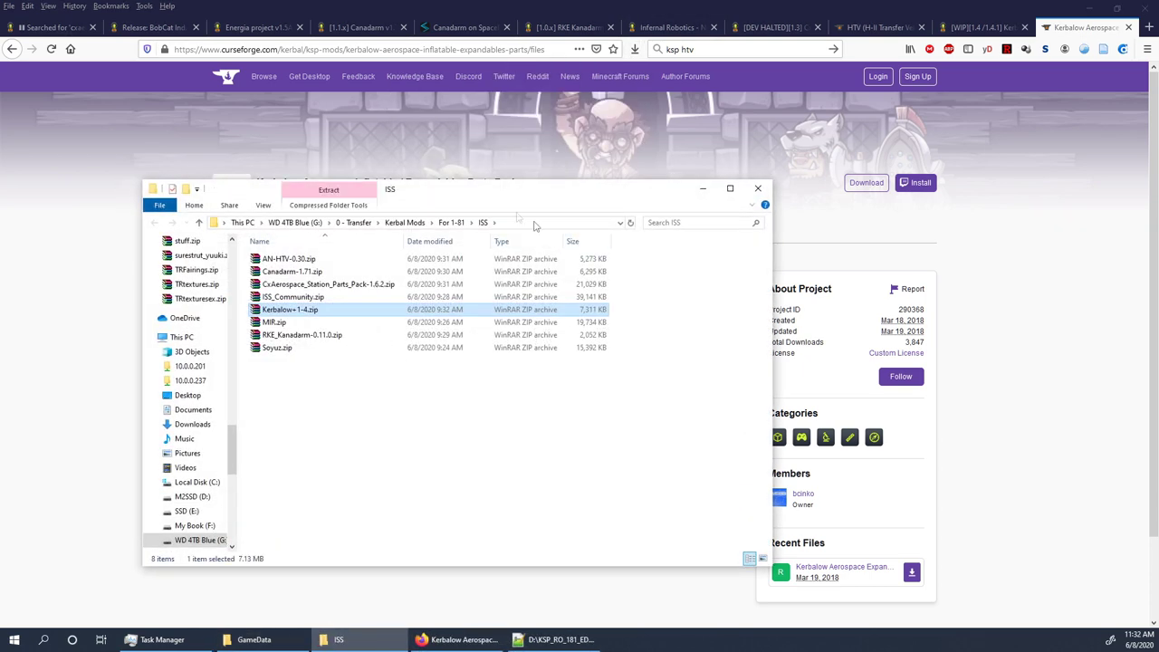
pyautogui.moveTo(492, 195); pyautogui.dragTo(870, 172)
pyautogui.click(254, 640)
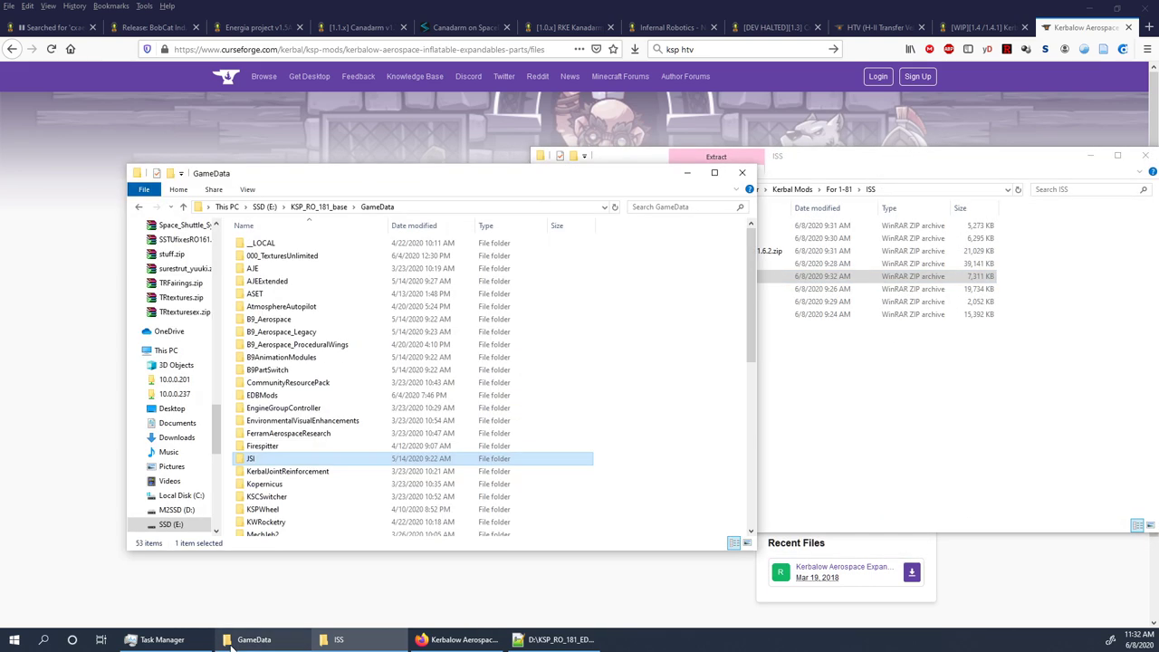
pyautogui.scroll(-2, 361, 433)
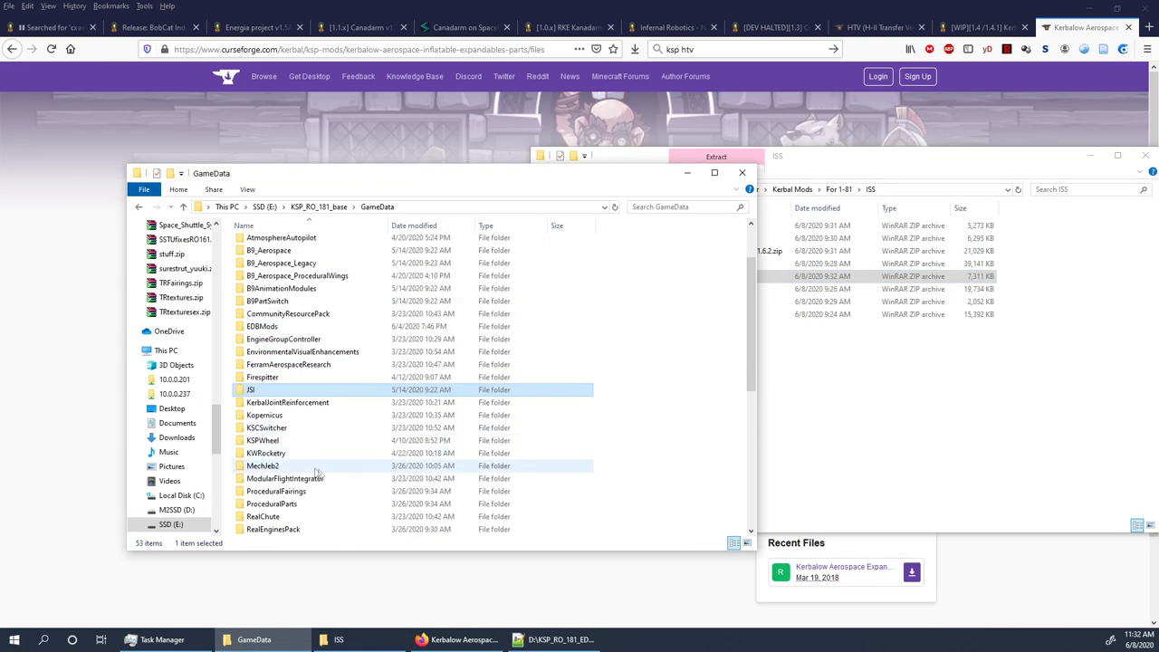
pyautogui.click(826, 433)
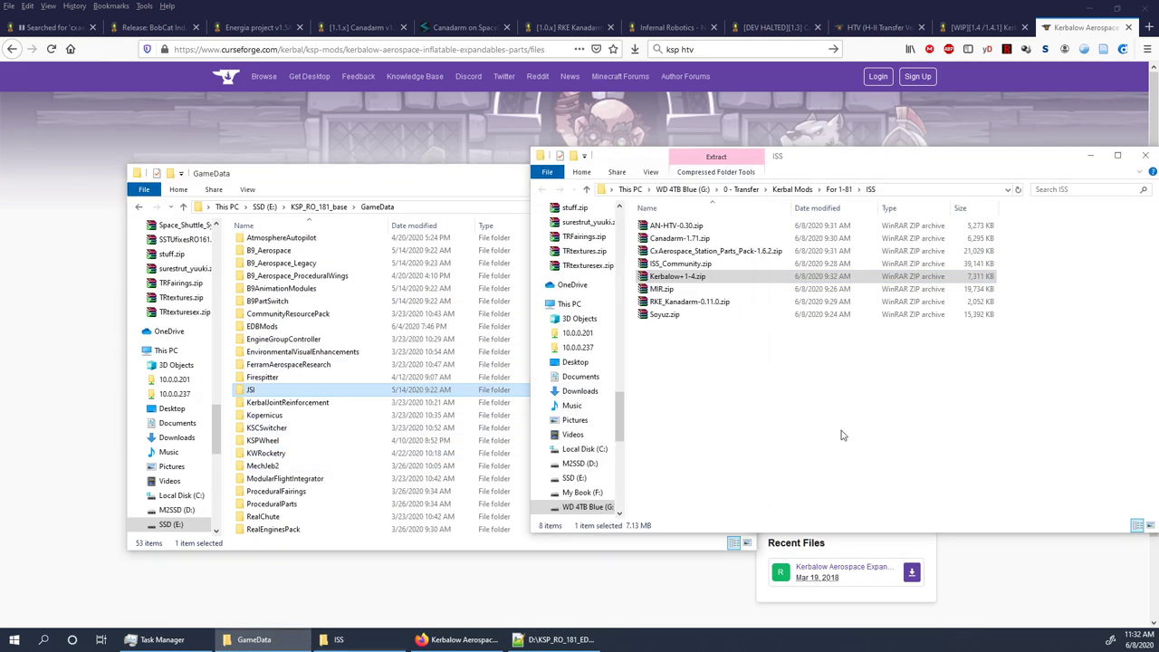
# Step: Go up to the For 1-81 folder, find InfernalRobotics_v3.0.2.zip and open the archive
pyautogui.click(838, 189)
pyautogui.scroll(-3, 777, 274)
pyautogui.scroll(-10, 778, 274)
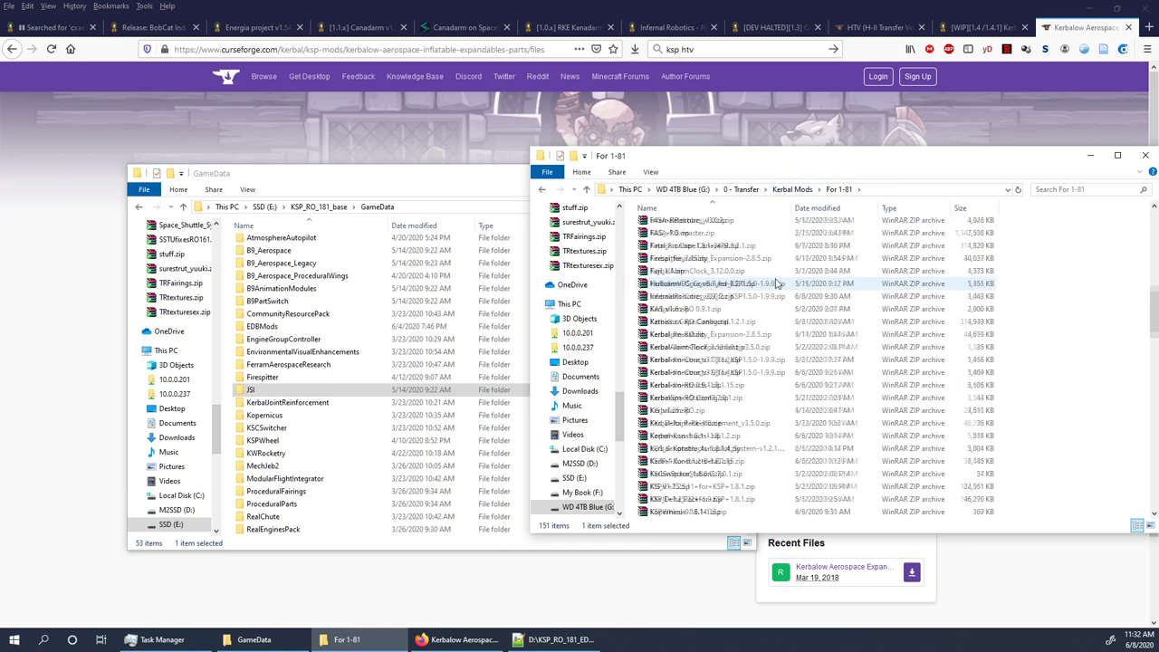
pyautogui.scroll(3, 726, 347)
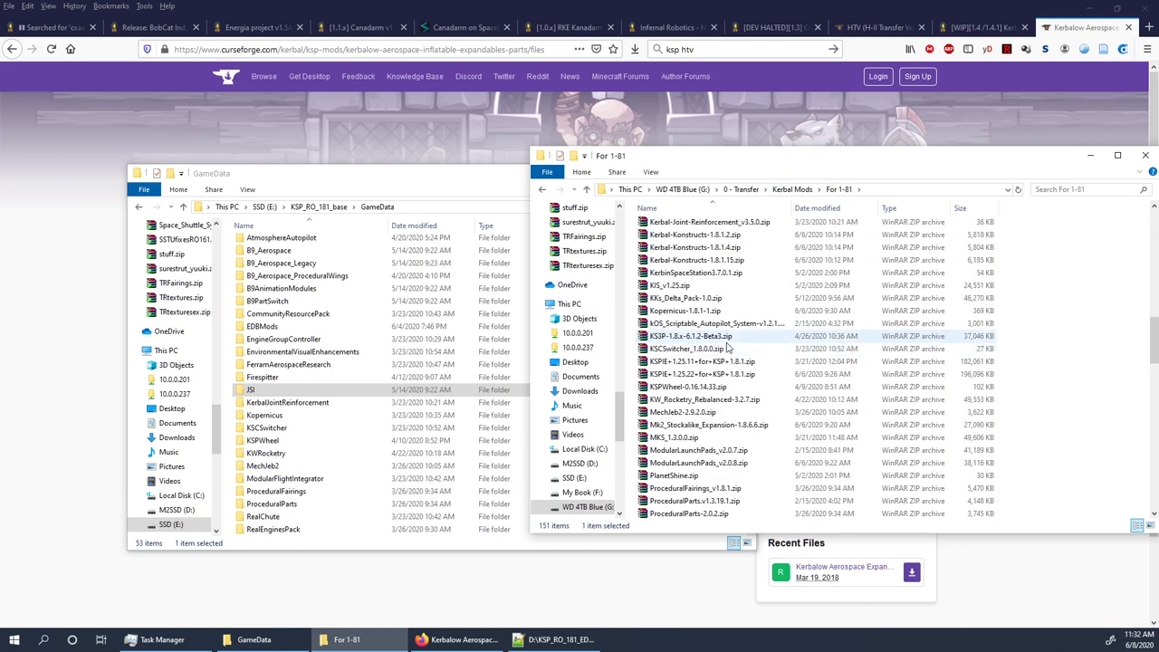
pyautogui.scroll(8, 727, 347)
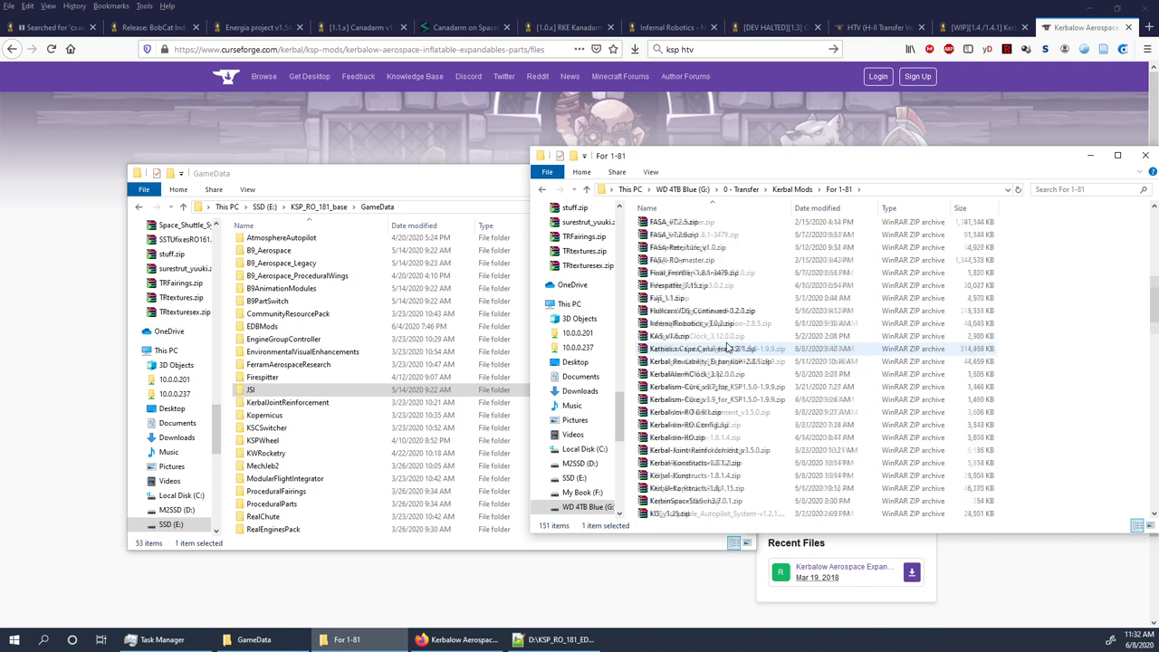
pyautogui.scroll(-5, 720, 348)
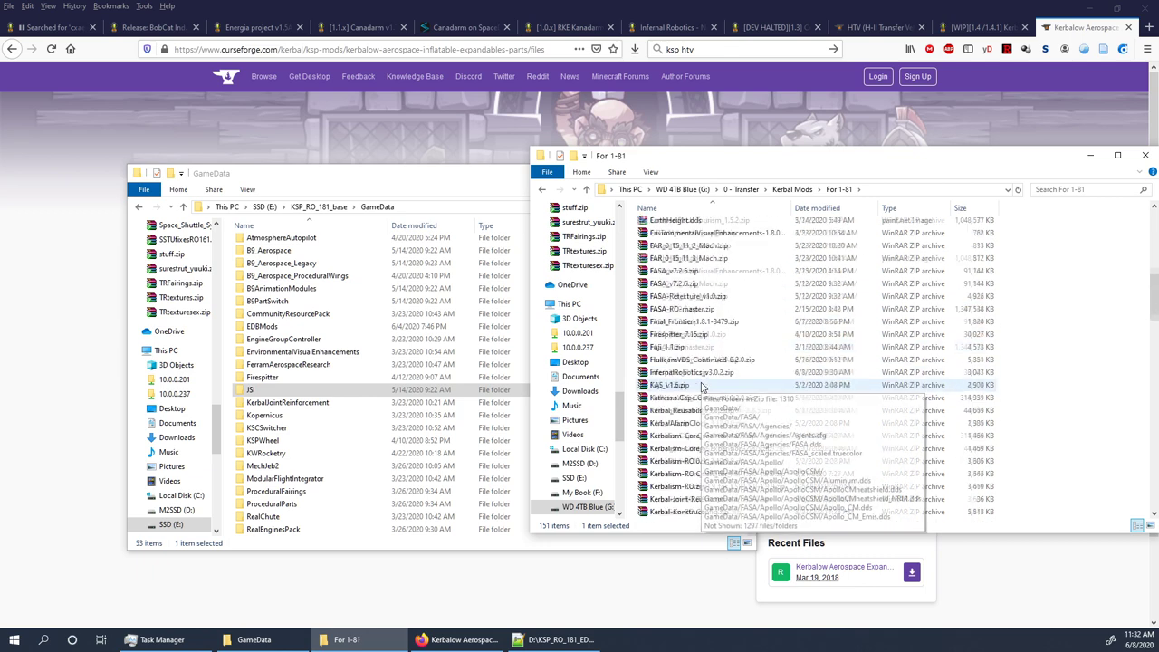
pyautogui.doubleClick(691, 374)
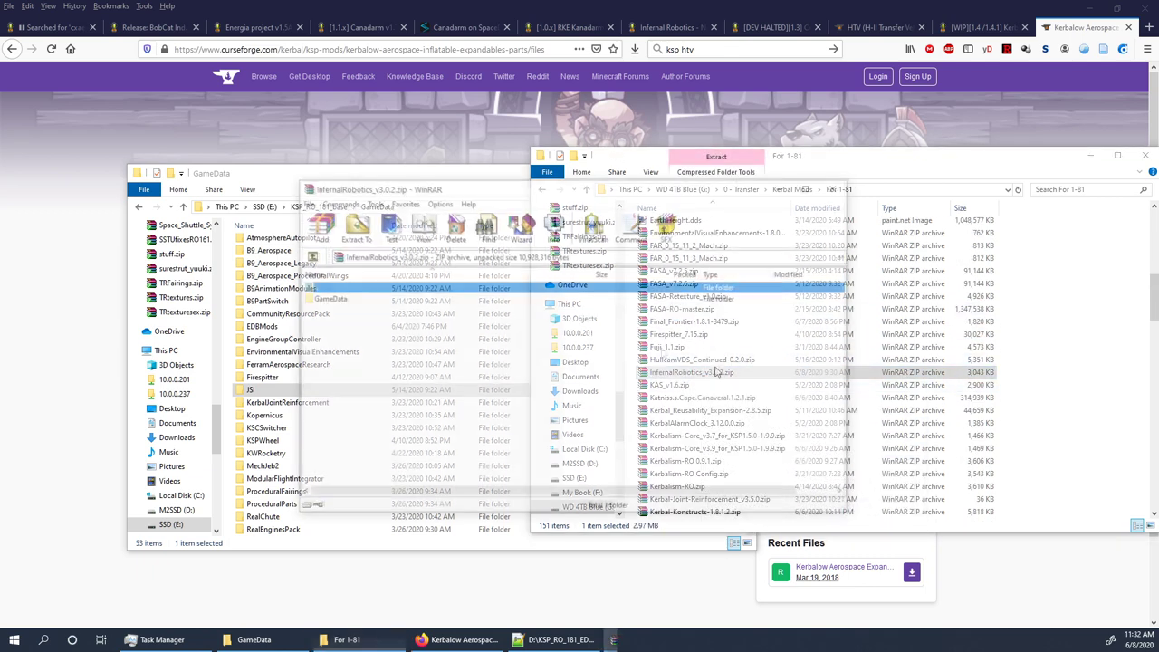
# Step: Extract the MagicSmokeIndustries folder from the archive's GameData folder into the game's GameData folder, and close the archive
pyautogui.doubleClick(328, 299)
pyautogui.moveTo(345, 298); pyautogui.dragTo(315, 551)
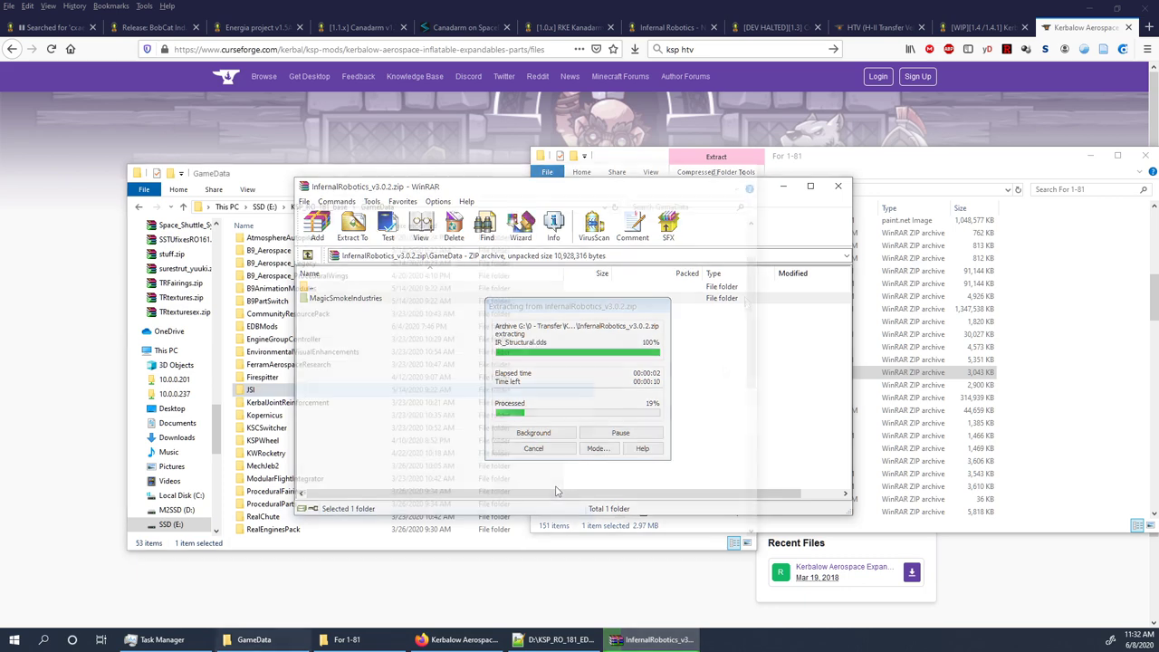
pyautogui.click(865, 170)
# Step: Return to the ISS folder and extract the AN-HTV folder from AN-HTV-0.30.zip into the game's GameData folder
pyautogui.scroll(5, 810, 259)
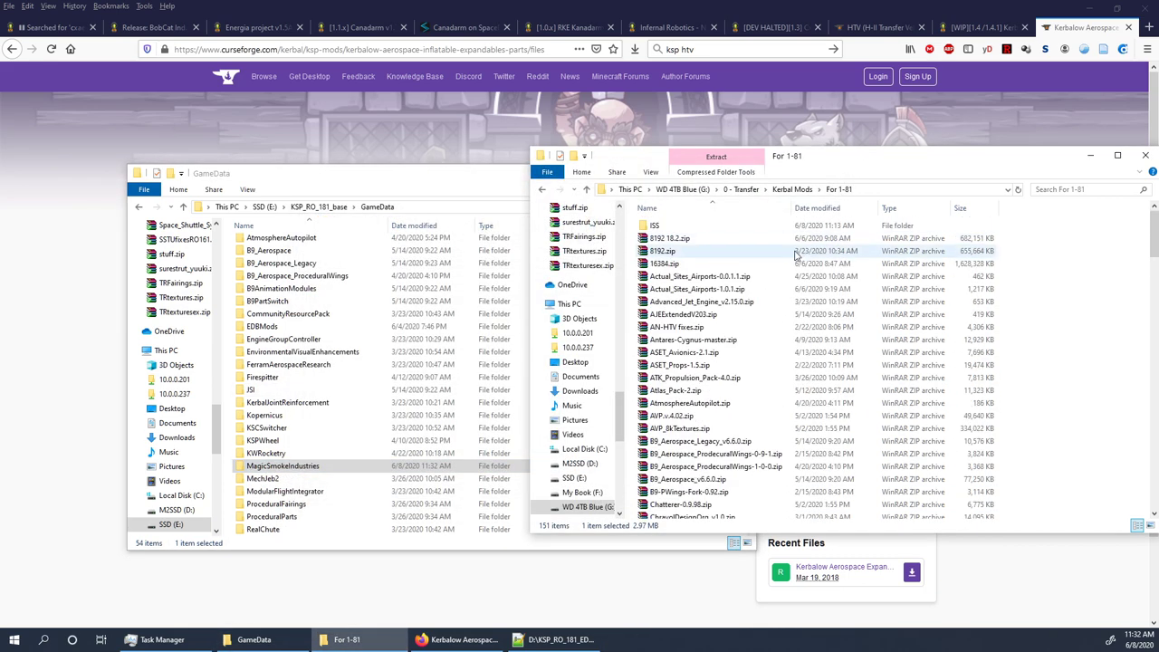
pyautogui.doubleClick(754, 233)
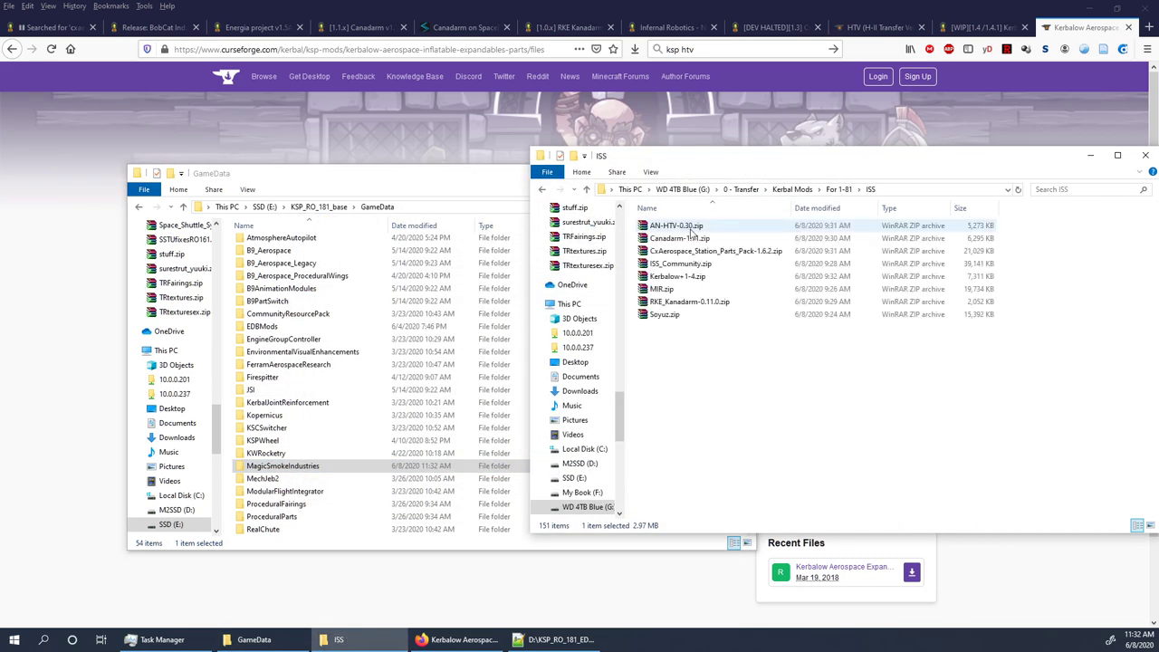
pyautogui.doubleClick(688, 227)
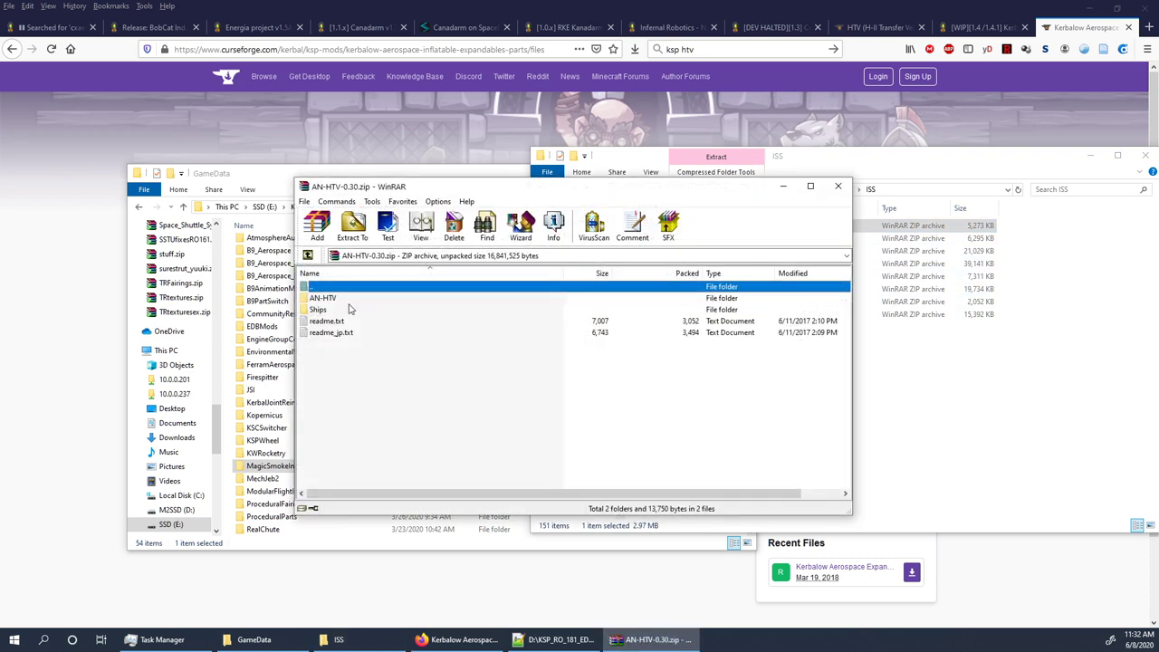
pyautogui.doubleClick(341, 298)
pyautogui.doubleClick(342, 288)
pyautogui.moveTo(336, 301); pyautogui.dragTo(317, 551)
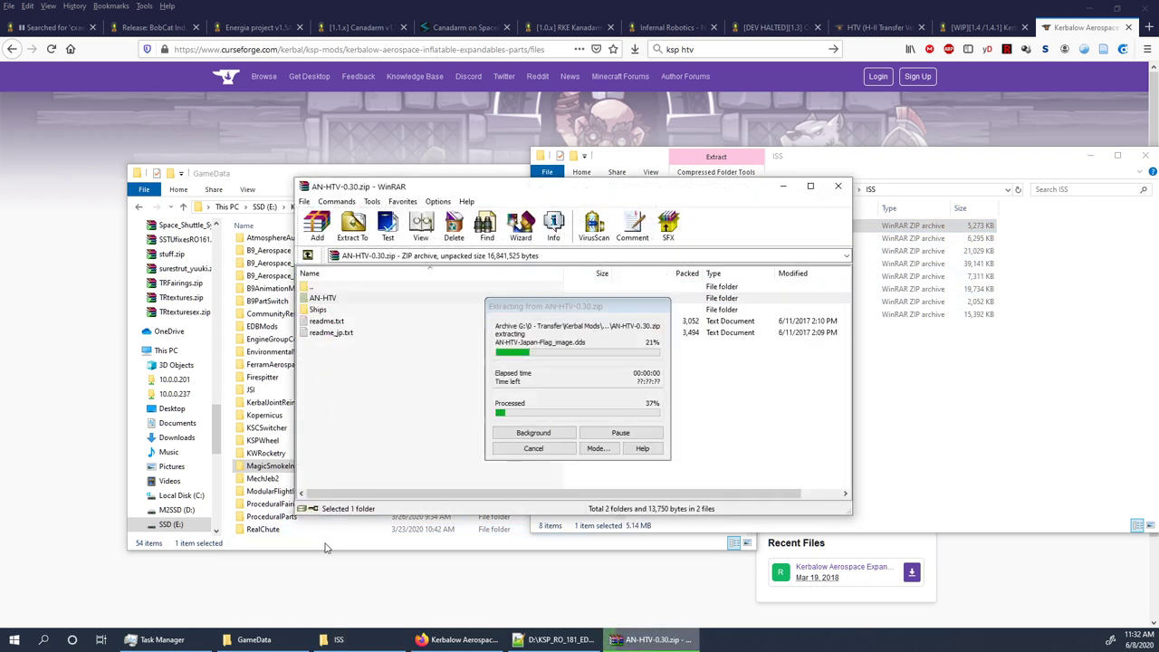
pyautogui.click(331, 546)
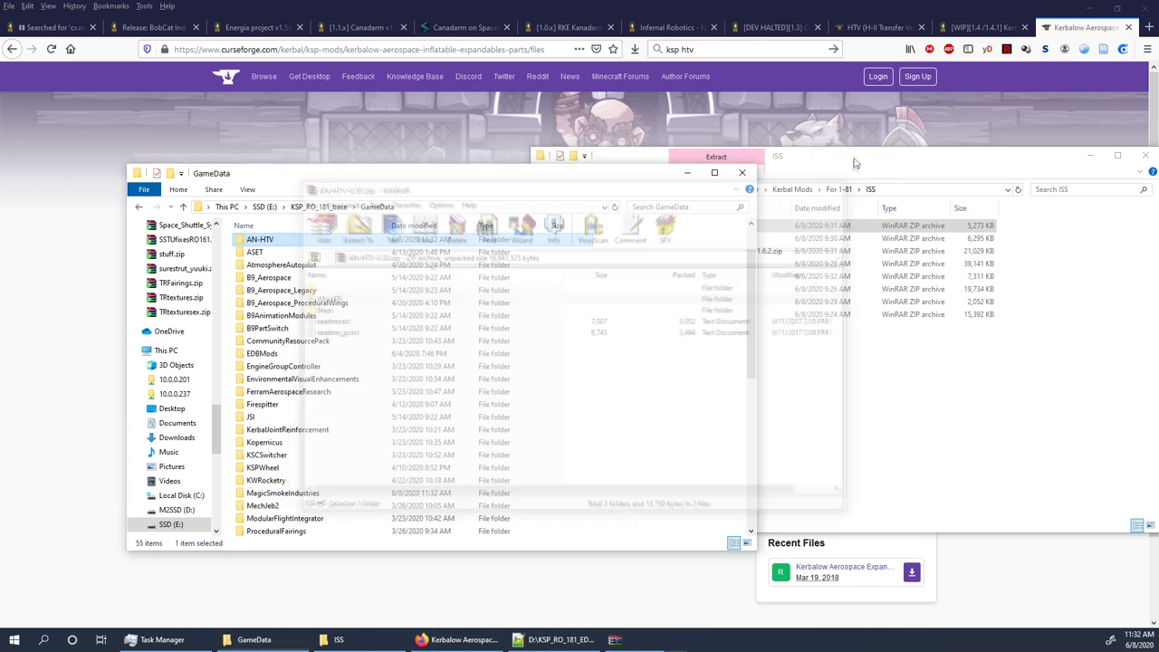
# Step: Extract only the Canadarm folder from the Gamedata folder inside Canadarm-1.71.zip into the game's GameData folder
pyautogui.click(680, 238)
pyautogui.doubleClick(696, 240)
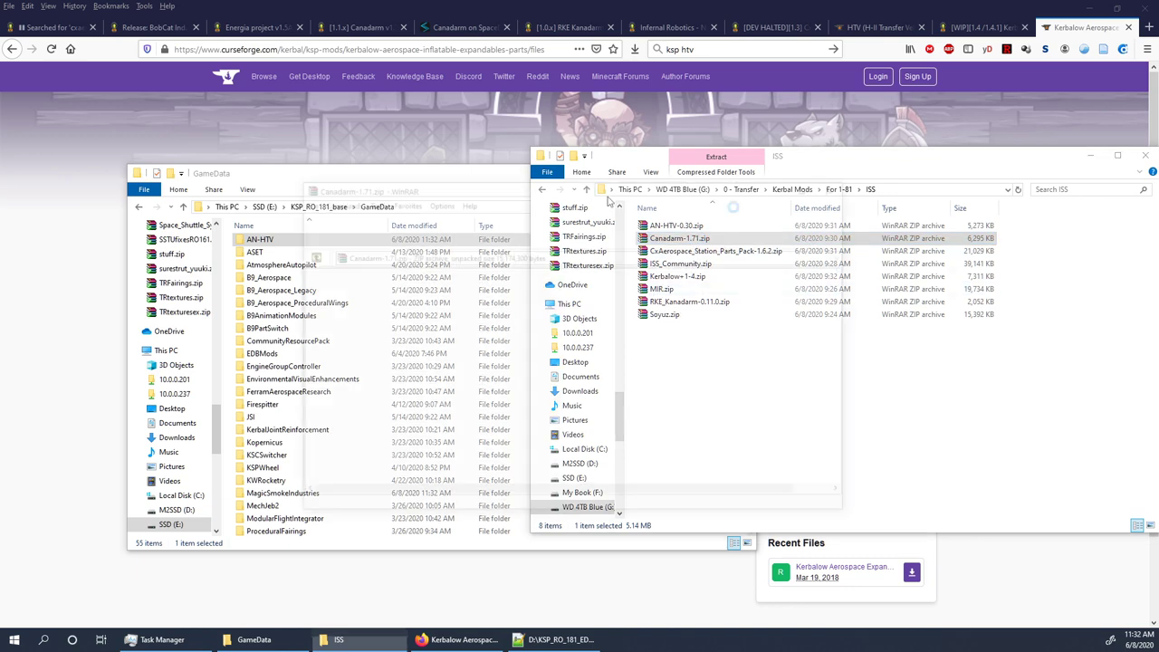
pyautogui.doubleClick(322, 299)
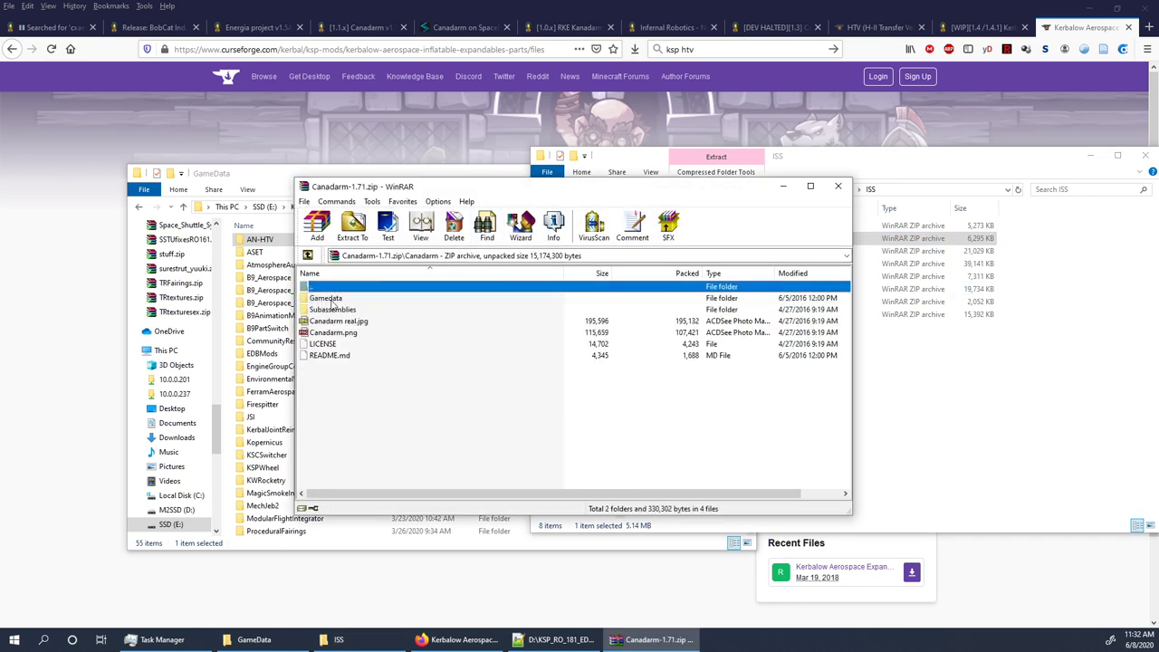
pyautogui.doubleClick(324, 300)
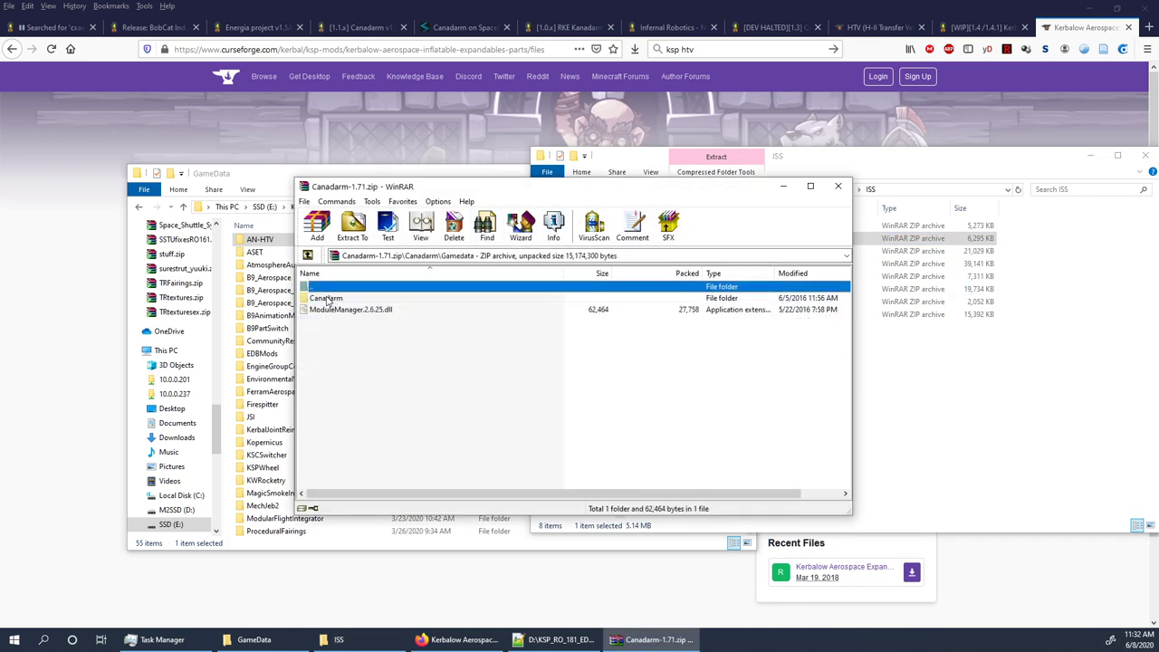
pyautogui.click(329, 300)
pyautogui.moveTo(323, 445); pyautogui.dragTo(317, 555)
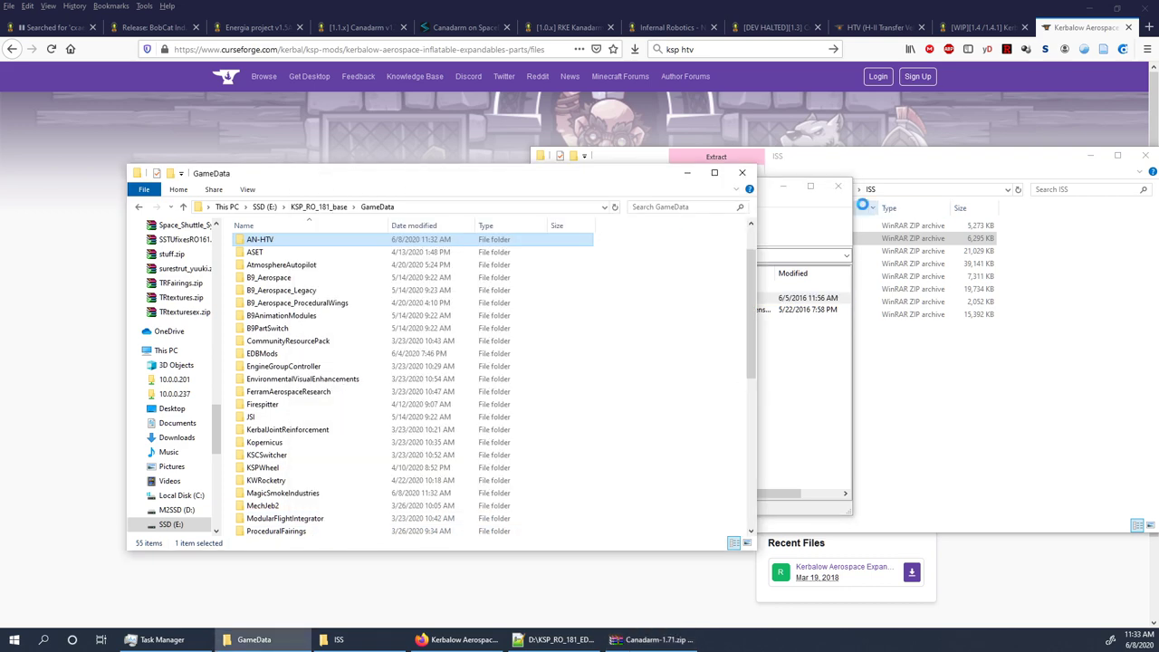
pyautogui.click(839, 186)
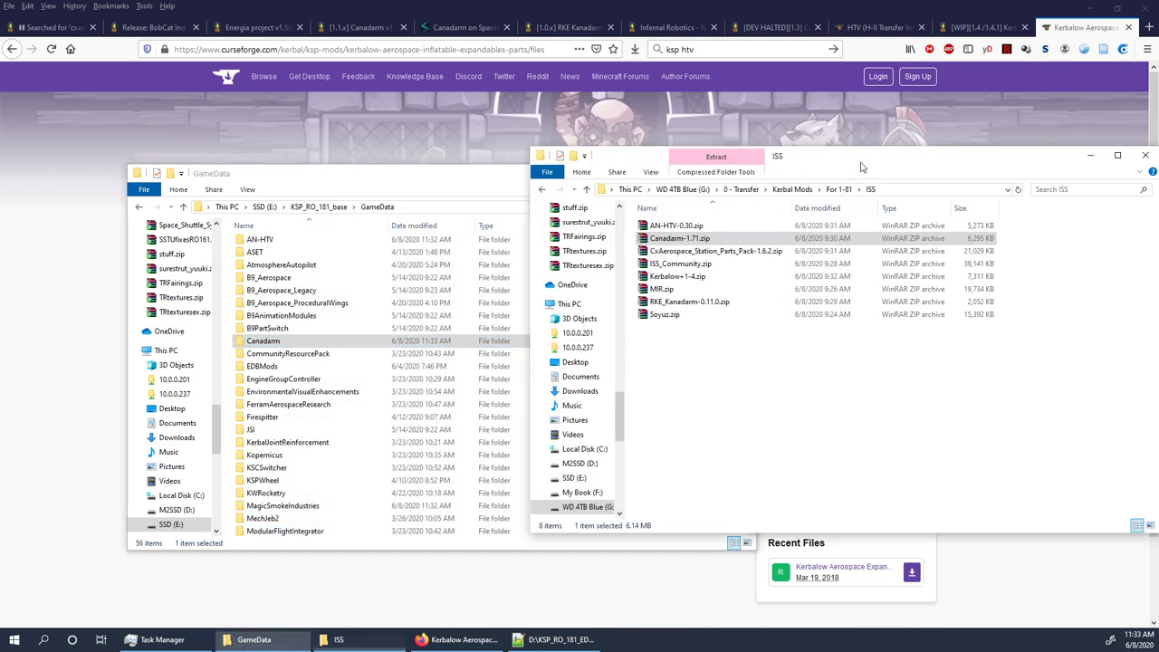
# Step: Extract the CxAerospace folder from the GameData folder inside CxAerospace_Station_Parts_Pack-1.6.2.zip into the game's GameData folder
pyautogui.doubleClick(750, 252)
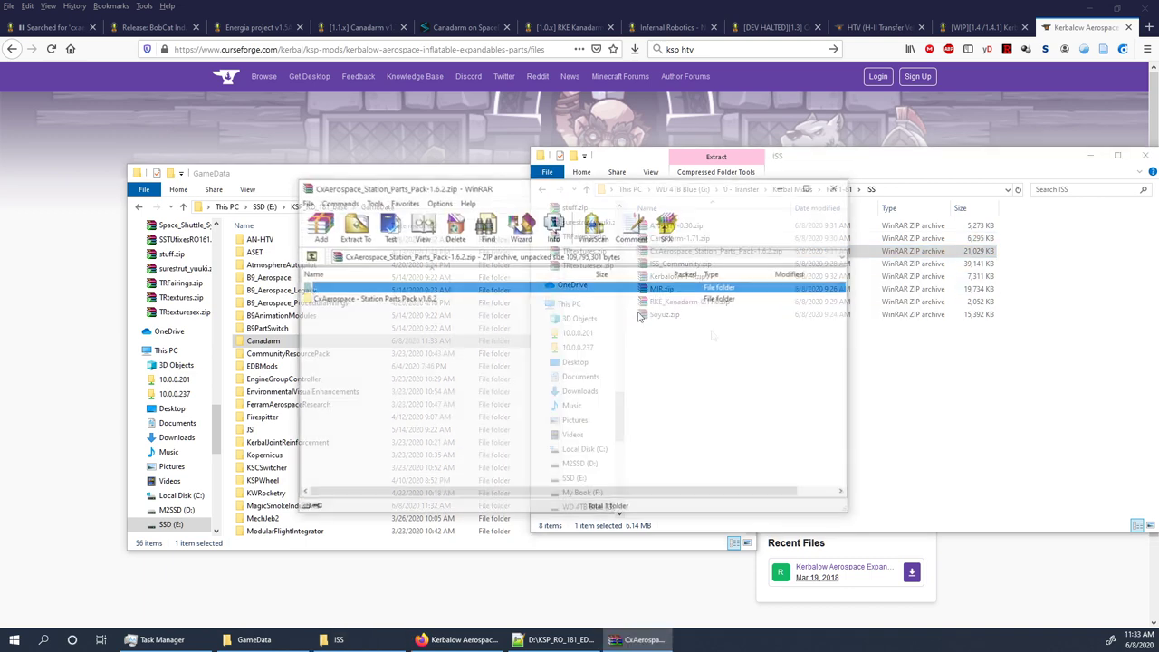
pyautogui.doubleClick(366, 304)
pyautogui.doubleClick(349, 300)
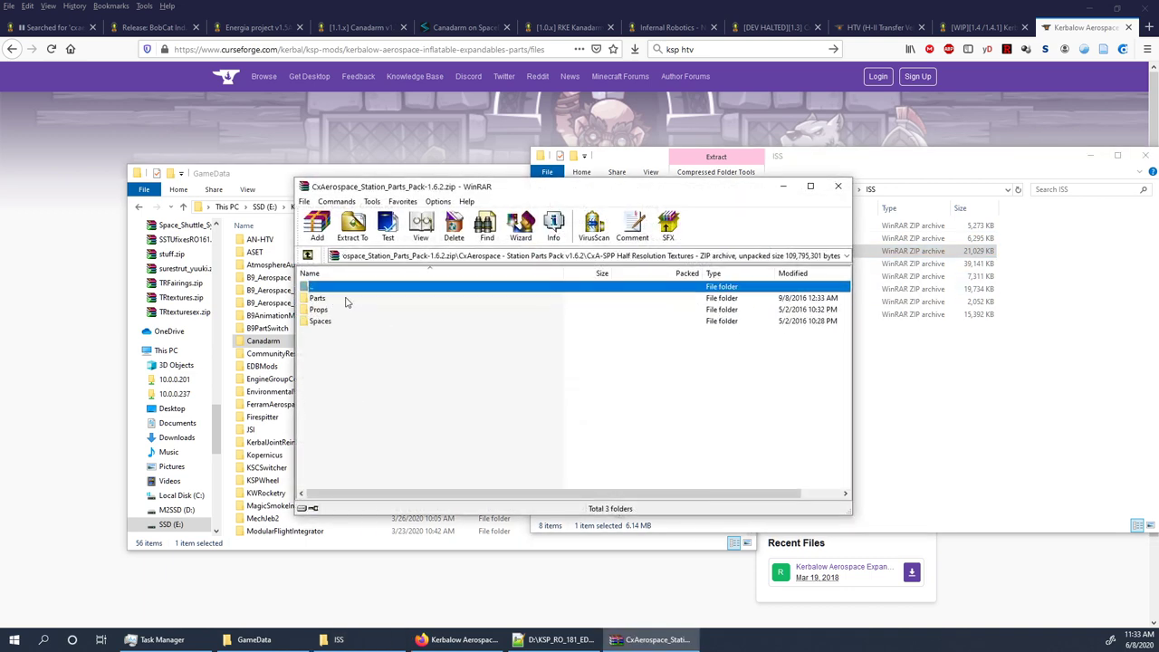
pyautogui.doubleClick(320, 286)
pyautogui.doubleClick(335, 309)
pyautogui.click(333, 298)
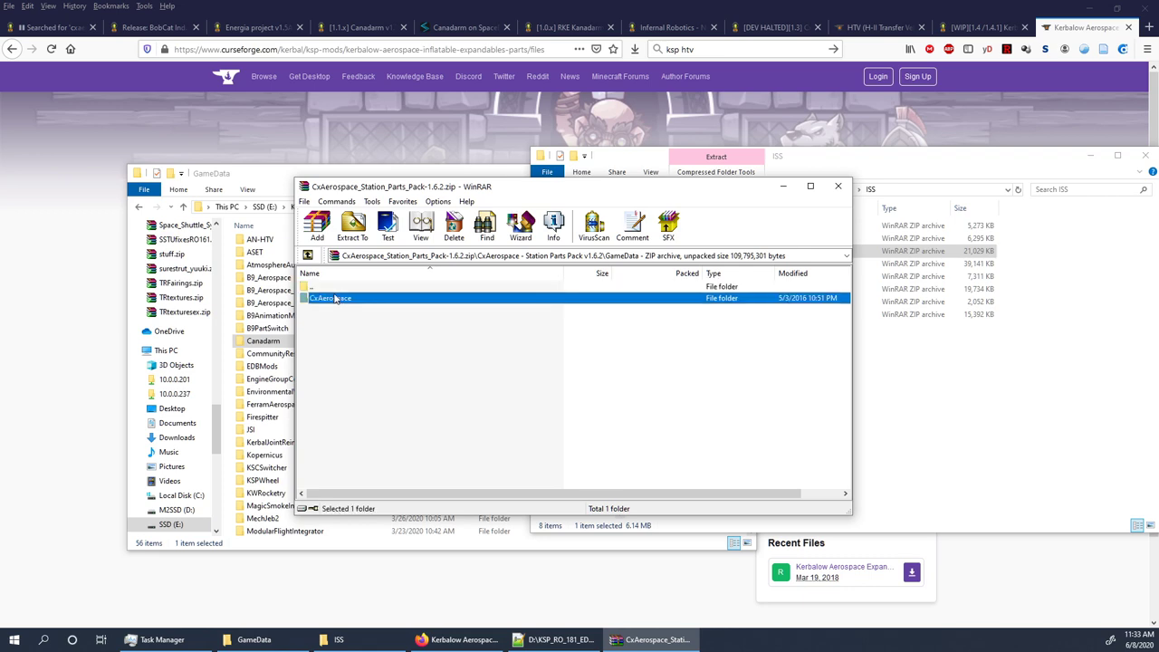
pyautogui.doubleClick(333, 299)
pyautogui.moveTo(332, 303); pyautogui.dragTo(290, 551)
pyautogui.press('Escape')
# Step: Check the contents of ISS_Community.zip and extract its ISS_Comunity folder into the game's GameData folder
pyautogui.doubleClick(769, 266)
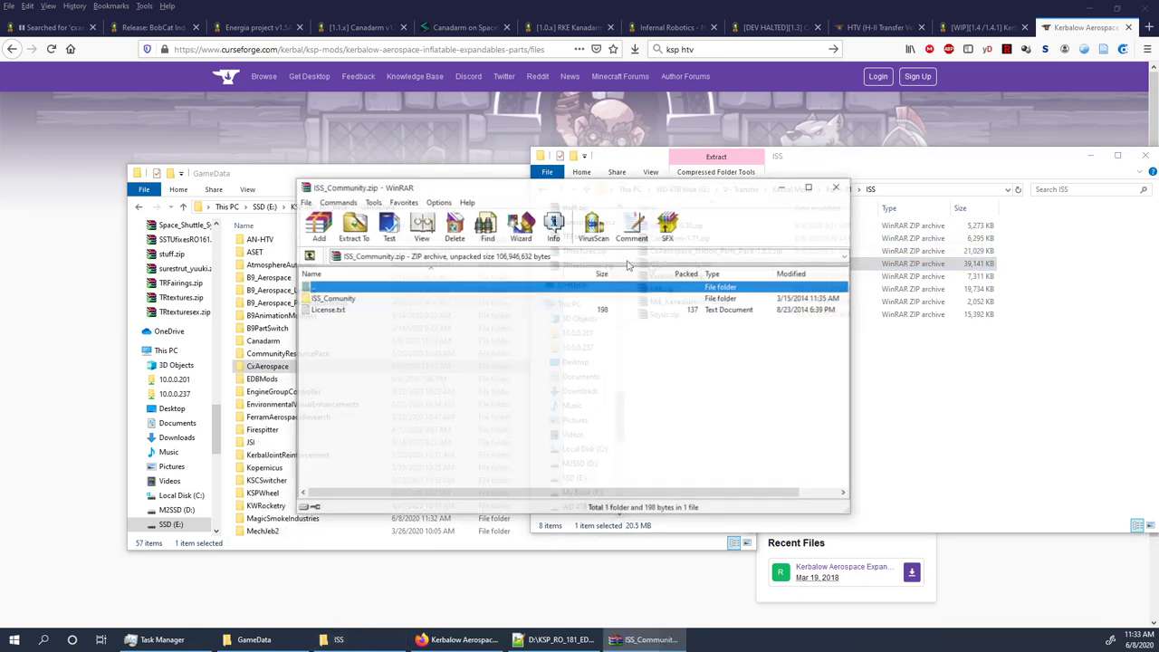
pyautogui.doubleClick(363, 299)
pyautogui.doubleClick(338, 299)
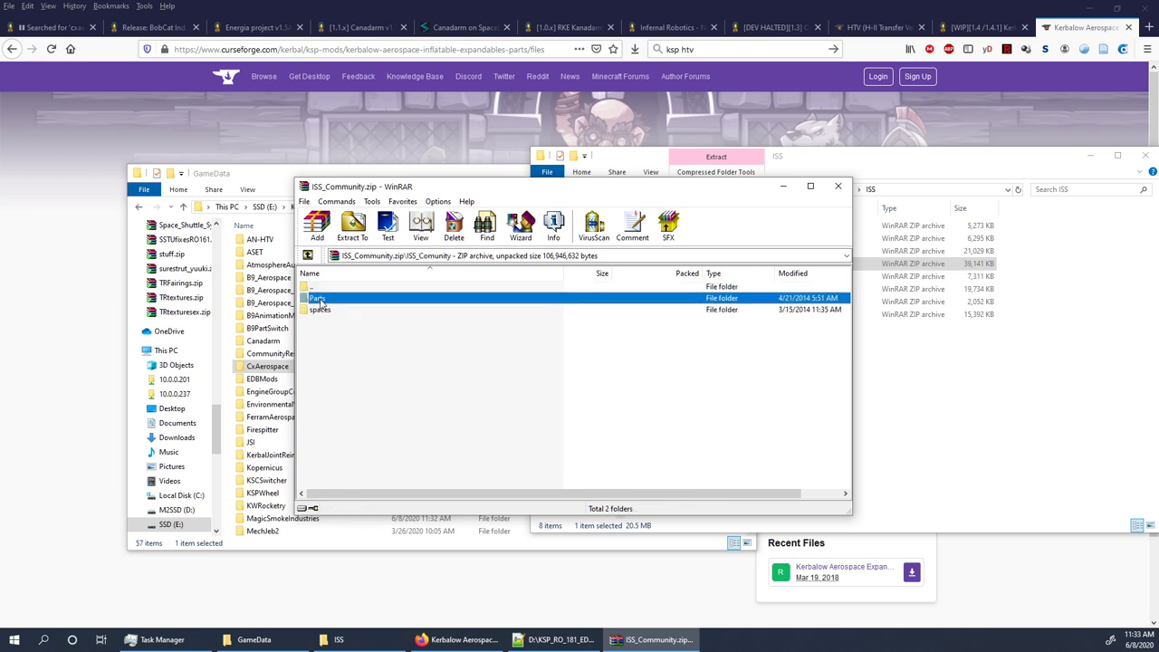
pyautogui.doubleClick(334, 289)
pyautogui.doubleClick(332, 287)
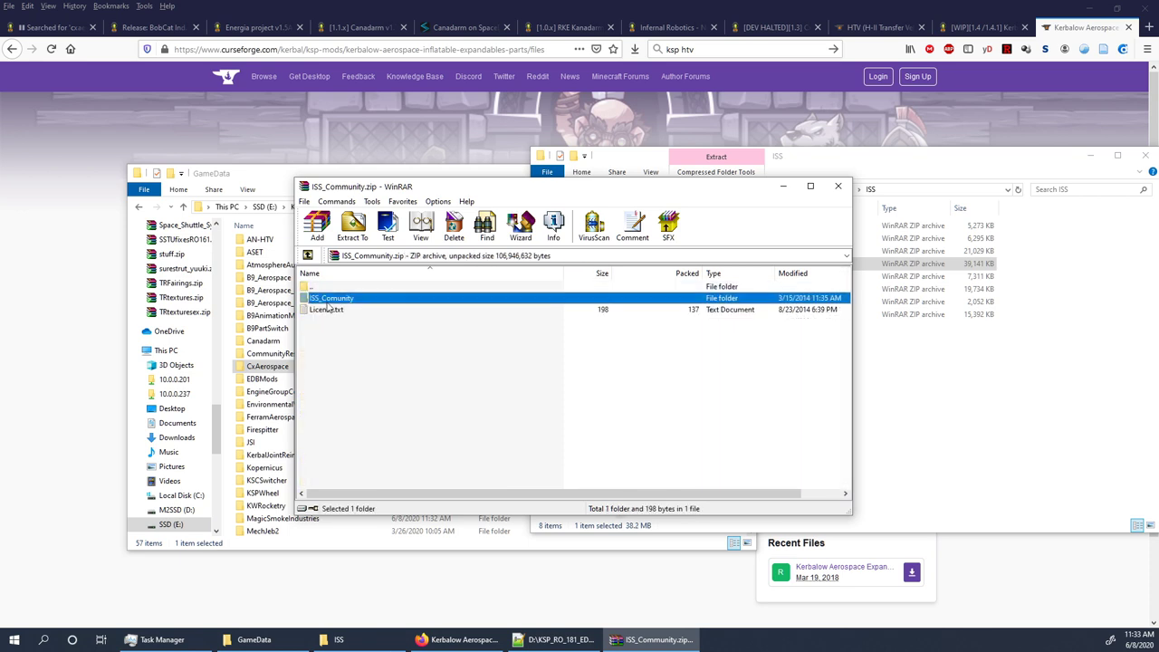
pyautogui.moveTo(331, 300); pyautogui.dragTo(304, 541)
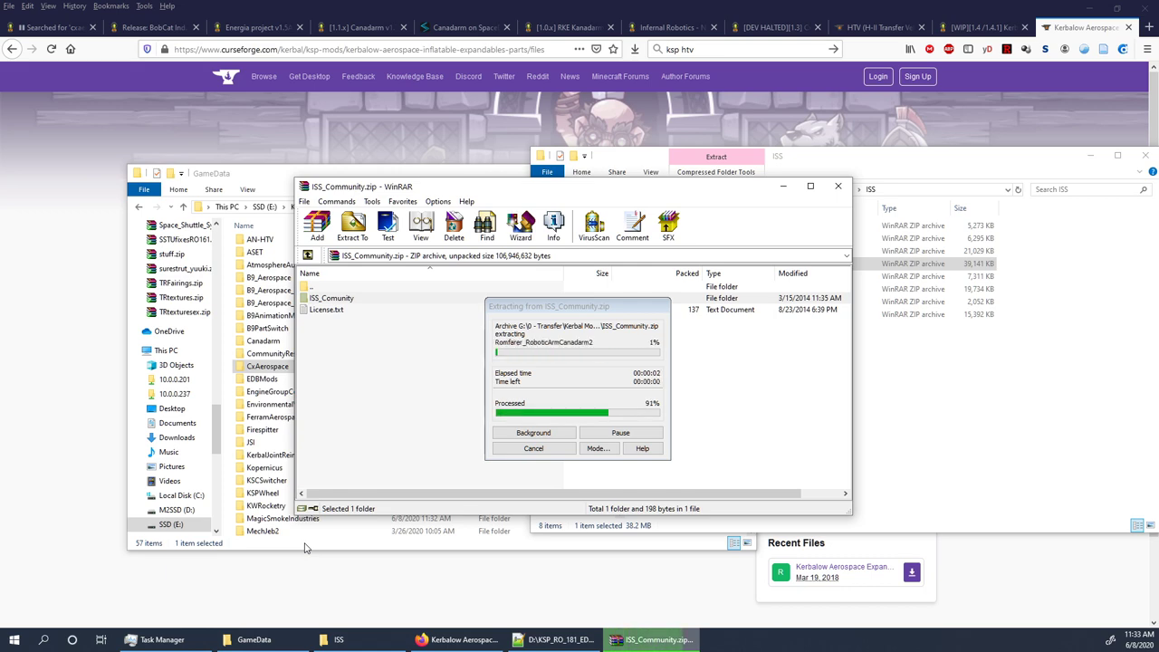
# Step: Extract the Kerbalow folder from the GameData folder inside Kerbalow+1-4.zip into the game's GameData folder, and close the archive
pyautogui.doubleClick(648, 276)
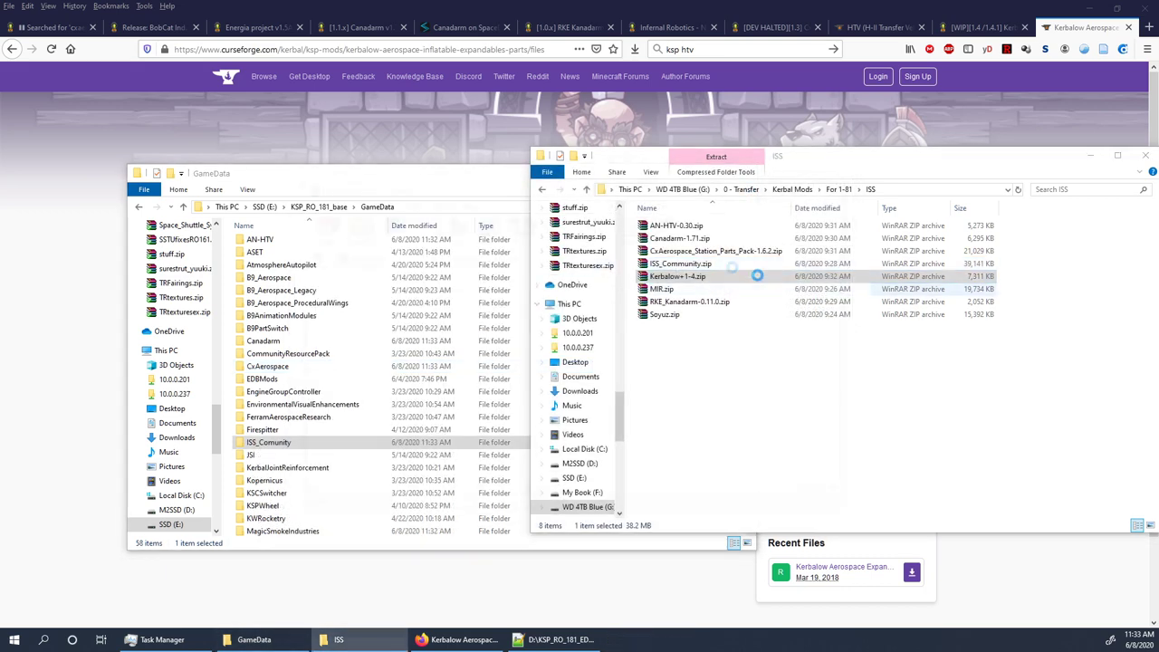
pyautogui.doubleClick(324, 298)
pyautogui.doubleClick(326, 299)
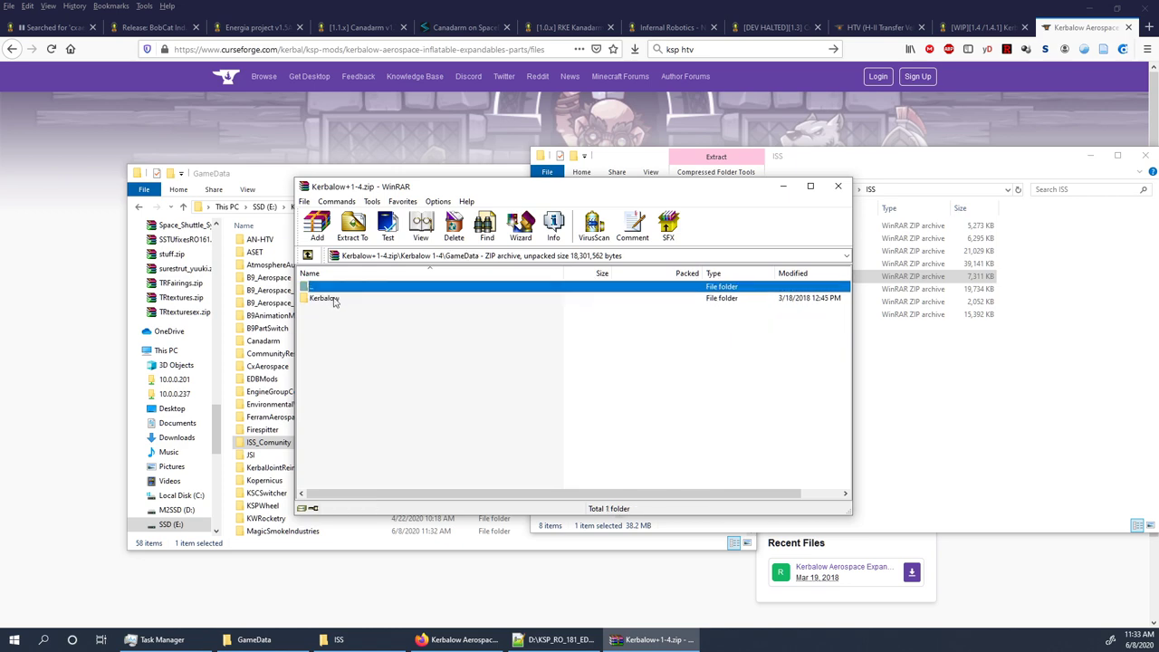
pyautogui.click(328, 300)
pyautogui.moveTo(329, 307); pyautogui.dragTo(292, 549)
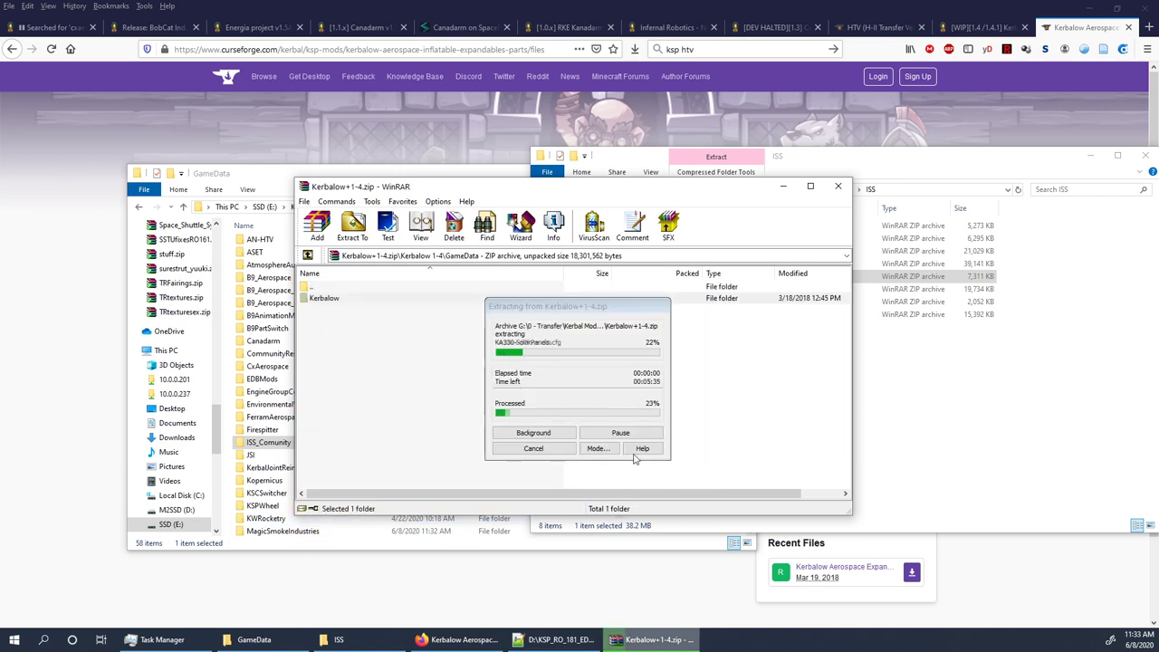
pyautogui.click(842, 186)
pyautogui.click(842, 186)
# Step: Open MIR.zip, check its SovietPack folder and extract that folder into the game's GameData folder
pyautogui.click(725, 276)
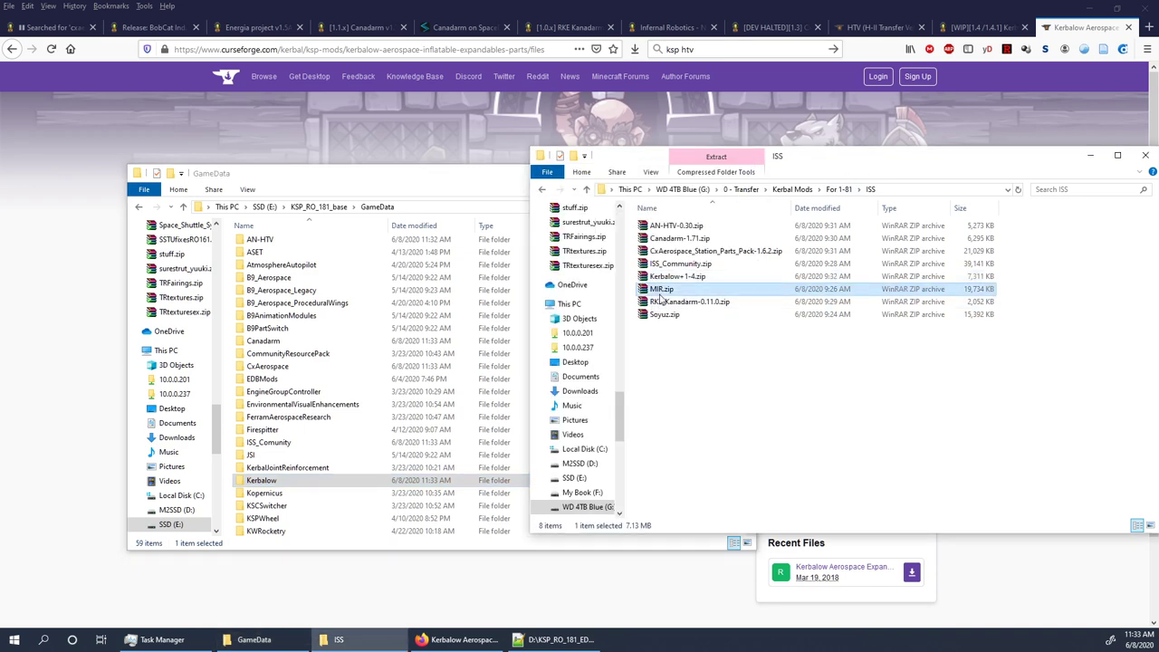
pyautogui.press('Return')
pyautogui.click(319, 299)
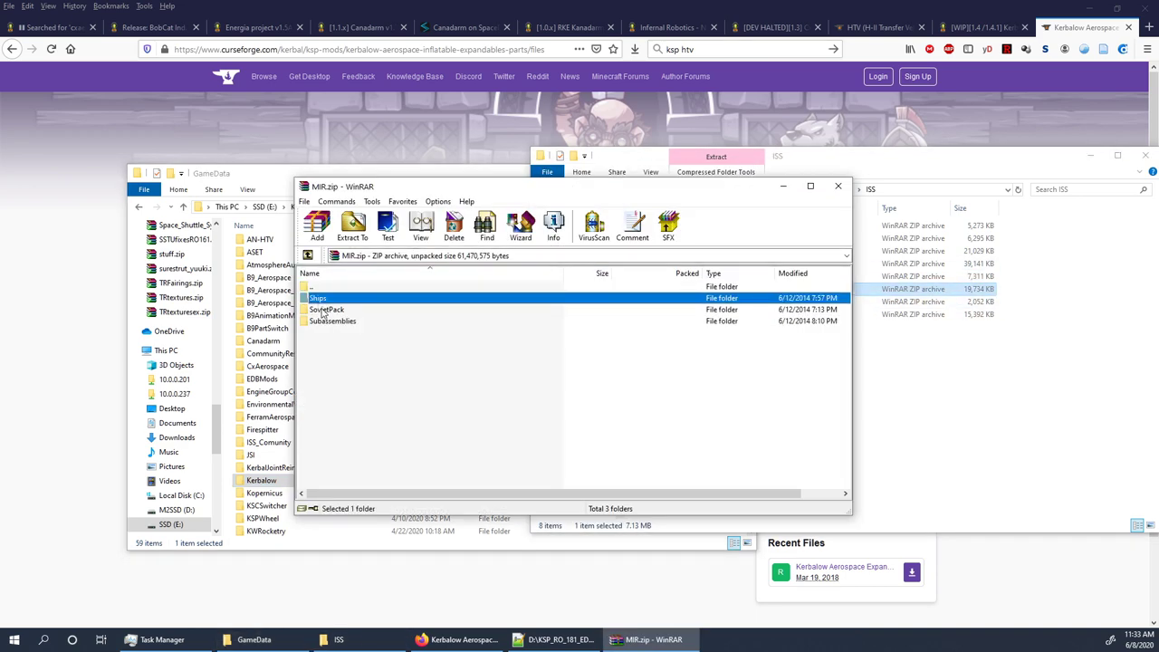
pyautogui.doubleClick(321, 309)
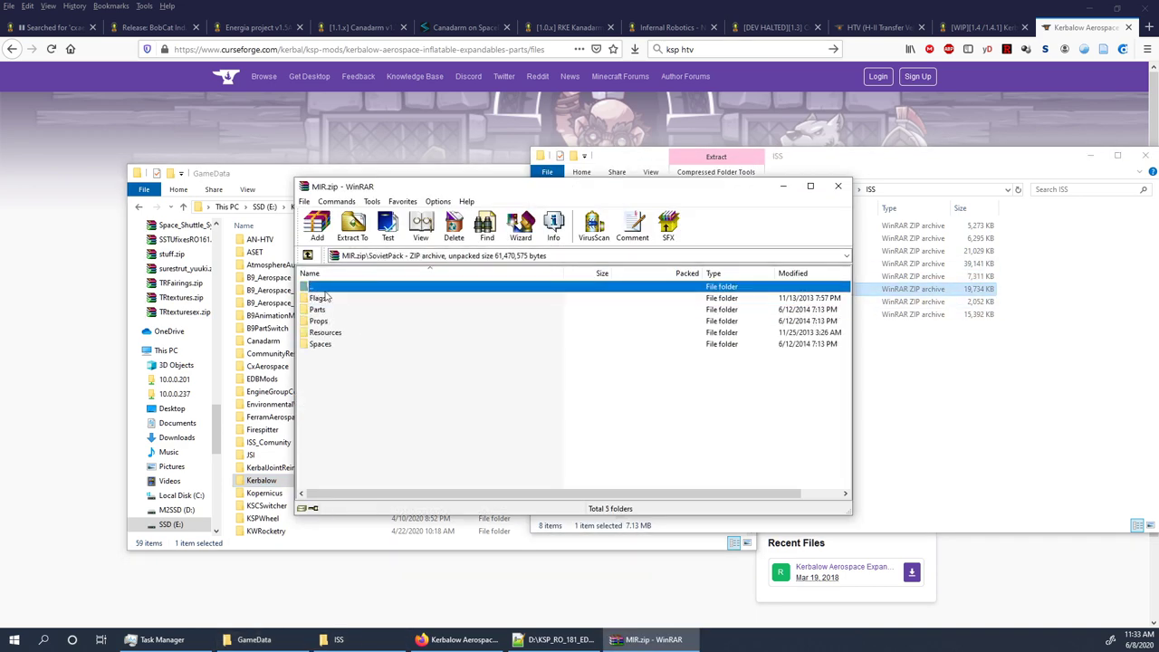
pyautogui.press('BackSpace')
pyautogui.moveTo(322, 311); pyautogui.dragTo(297, 547)
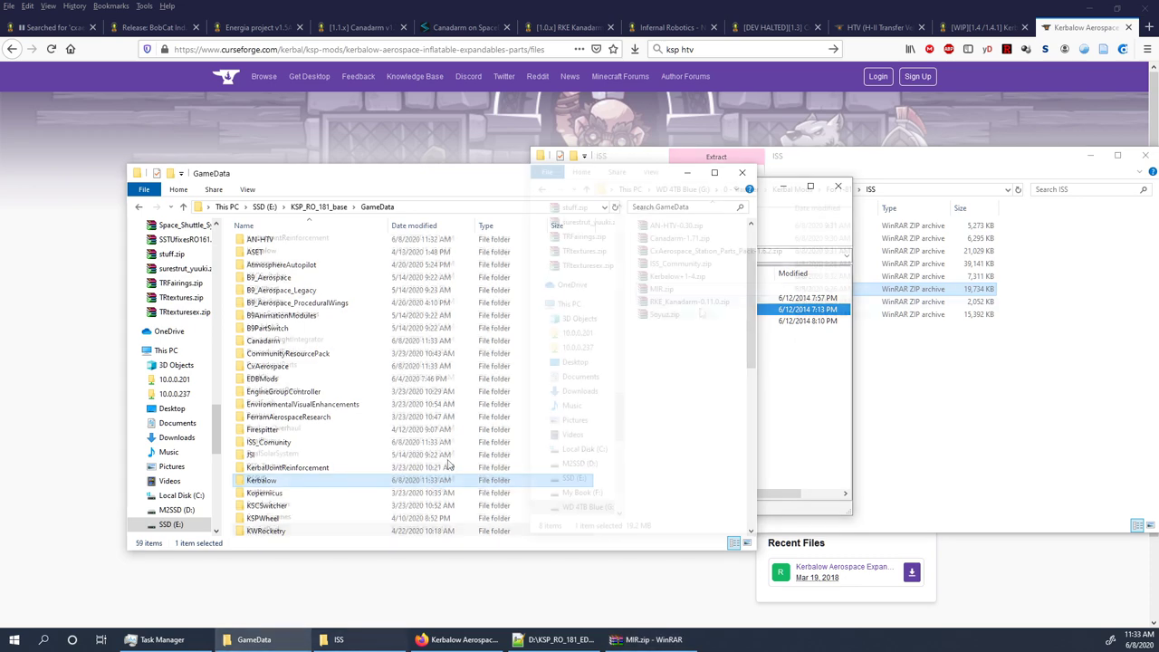
# Step: Extract the RKE_Kanadarm folder from RKE_Kanadarm-0.11.0.zip into the game's GameData folder
pyautogui.doubleClick(689, 302)
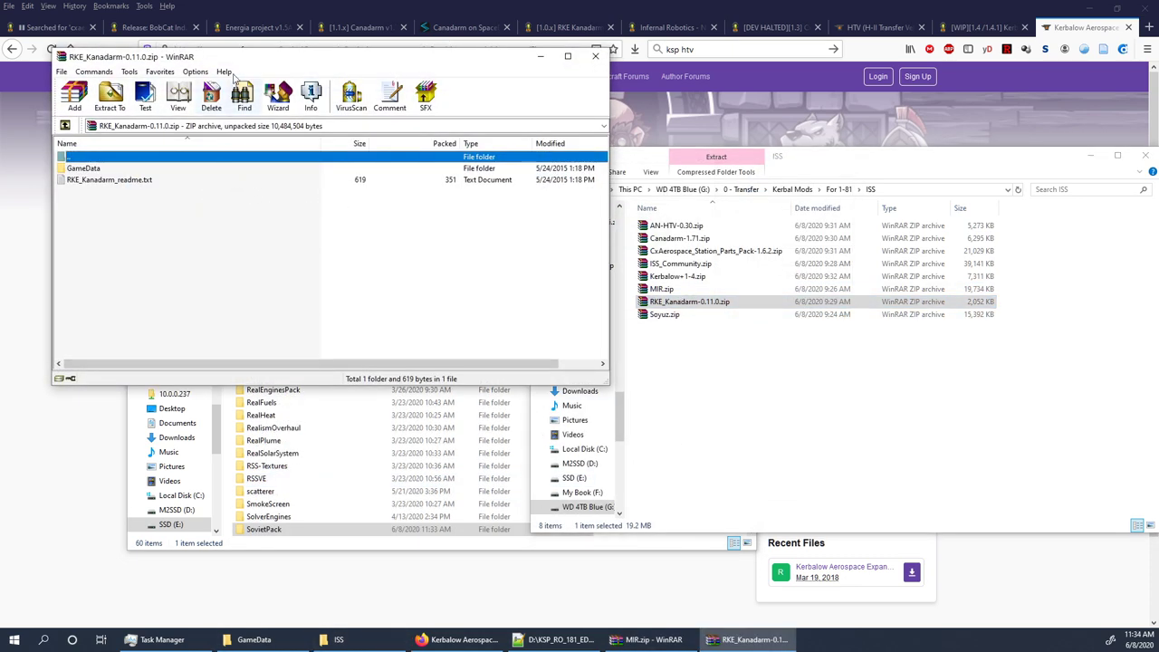
pyautogui.moveTo(83, 168); pyautogui.dragTo(298, 271)
pyautogui.click(813, 161)
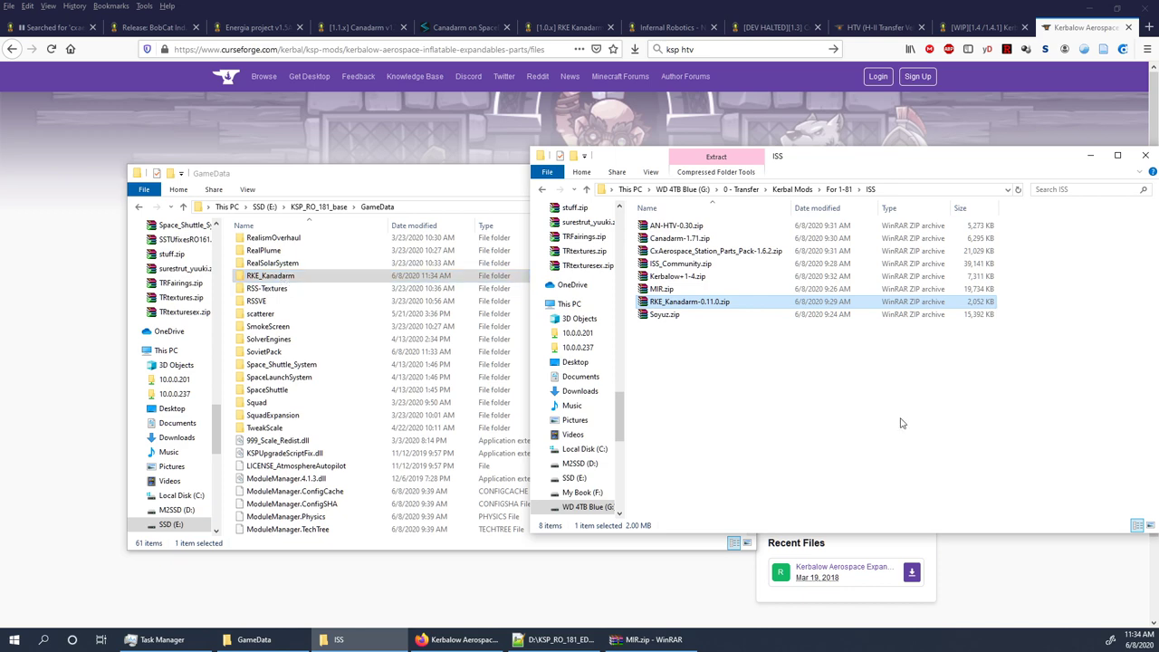
# Step: Look through the GameData folder list to check the newly added mod folders
pyautogui.click(419, 180)
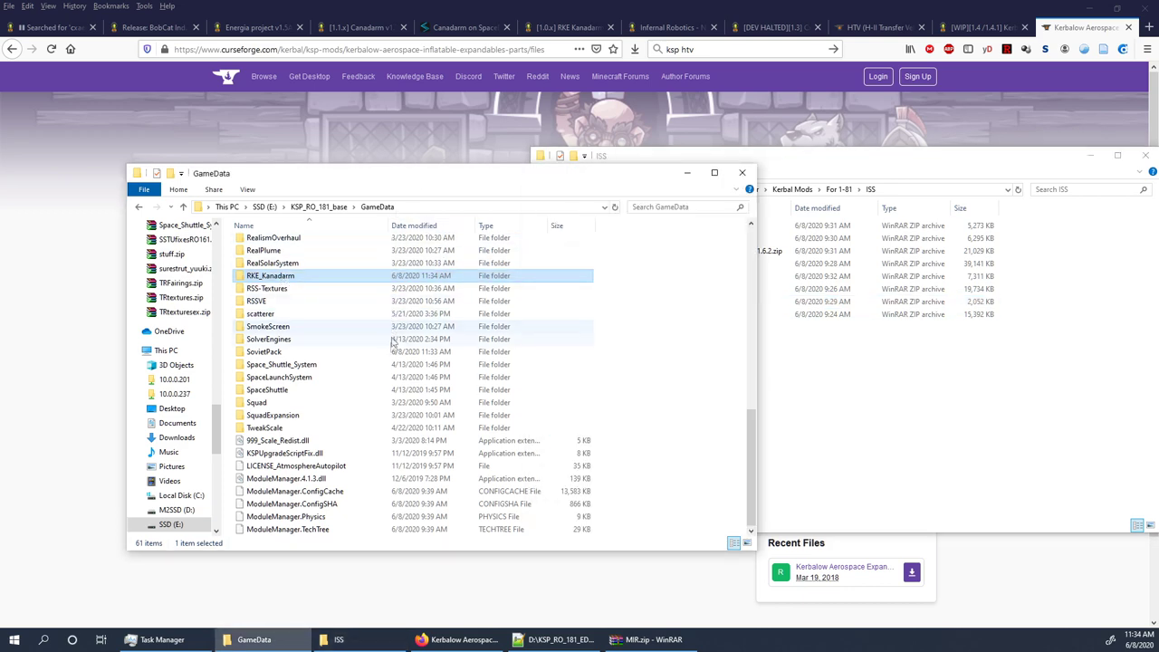
pyautogui.scroll(6, 388, 353)
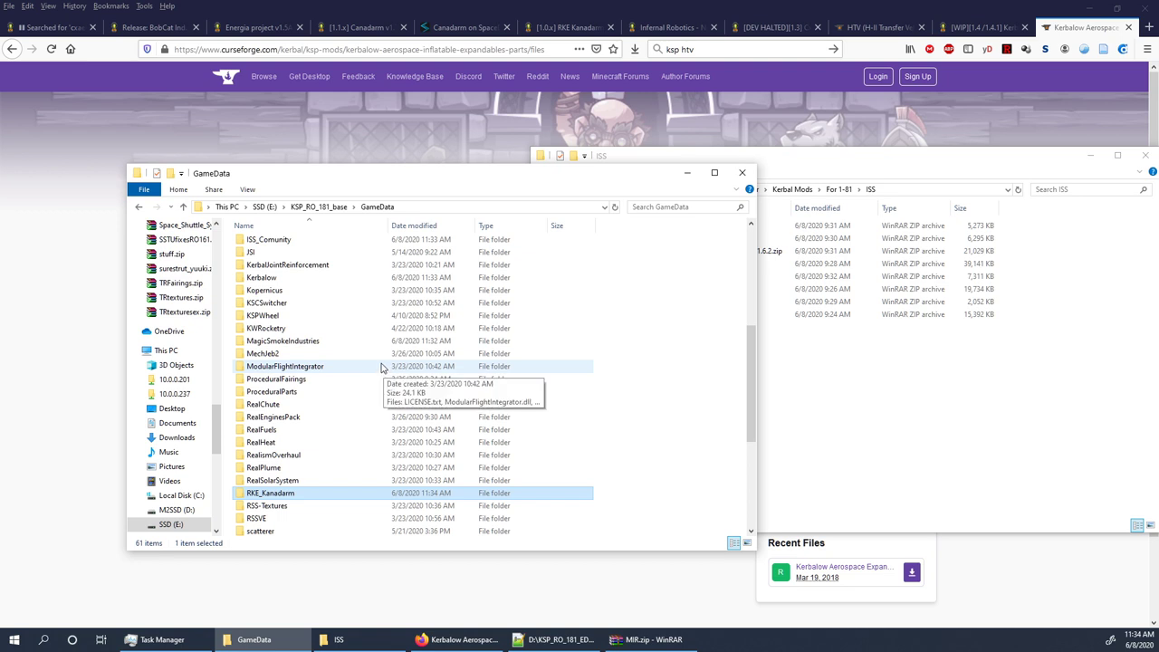
pyautogui.scroll(-2, 382, 366)
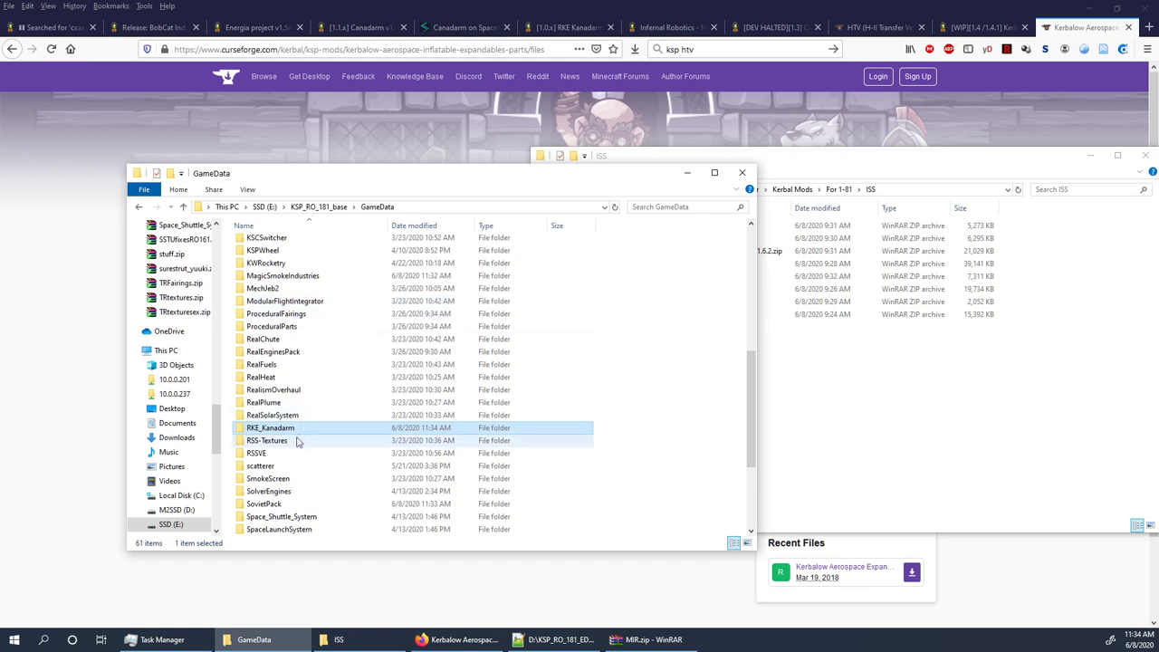
pyautogui.click(298, 433)
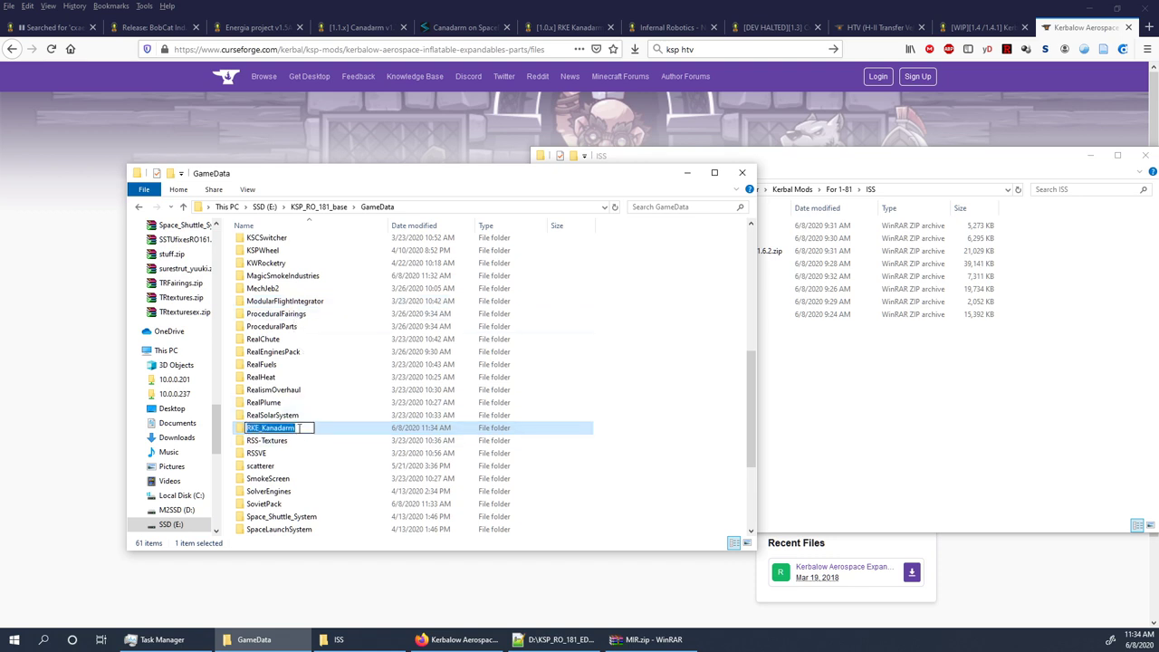
pyautogui.click(440, 442)
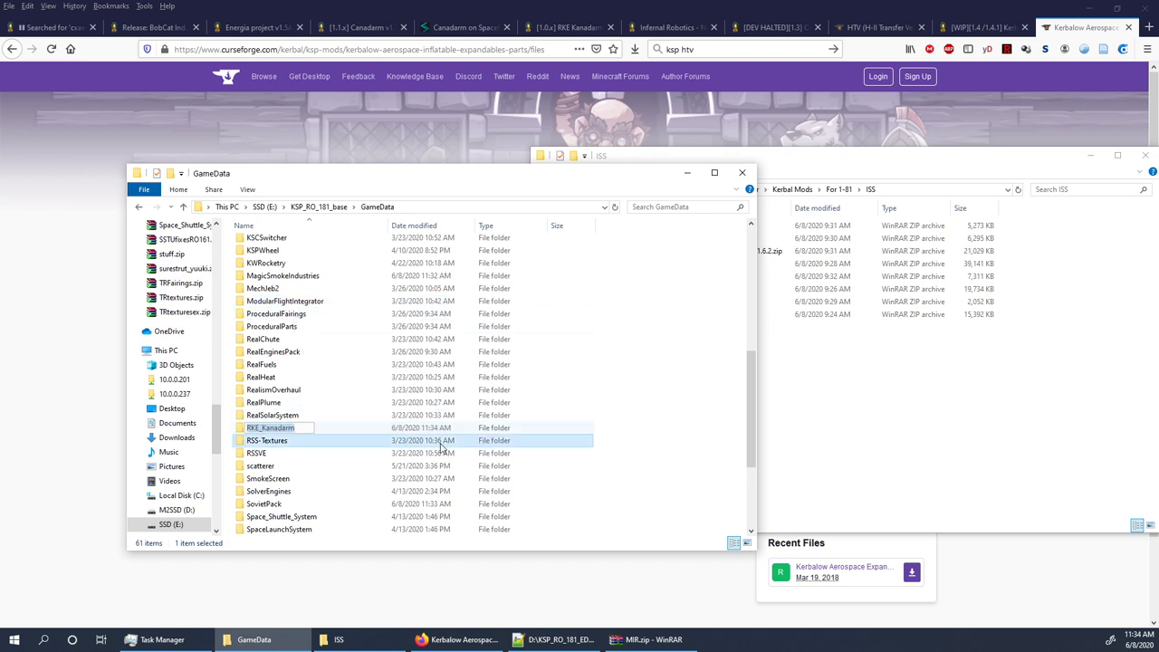
pyautogui.scroll(3, 440, 442)
pyautogui.scroll(6, 431, 427)
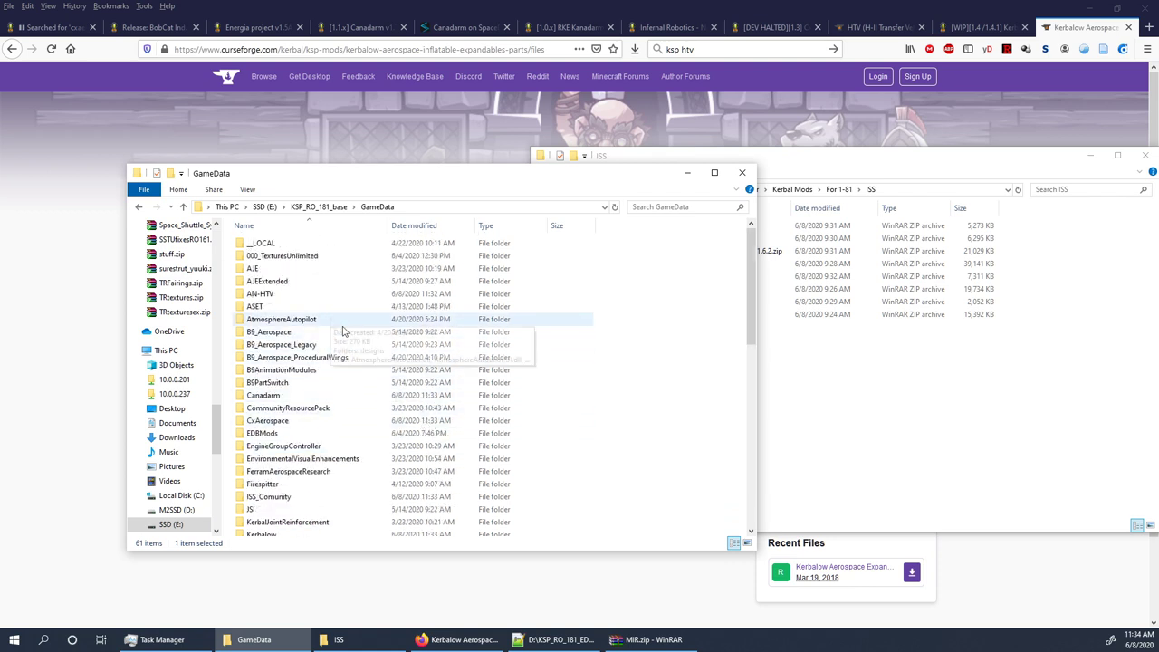
# Step: Open Soyuz.zip from the ISS folder and check the contents of its BobCatind and SovietPack folders
pyautogui.click(953, 453)
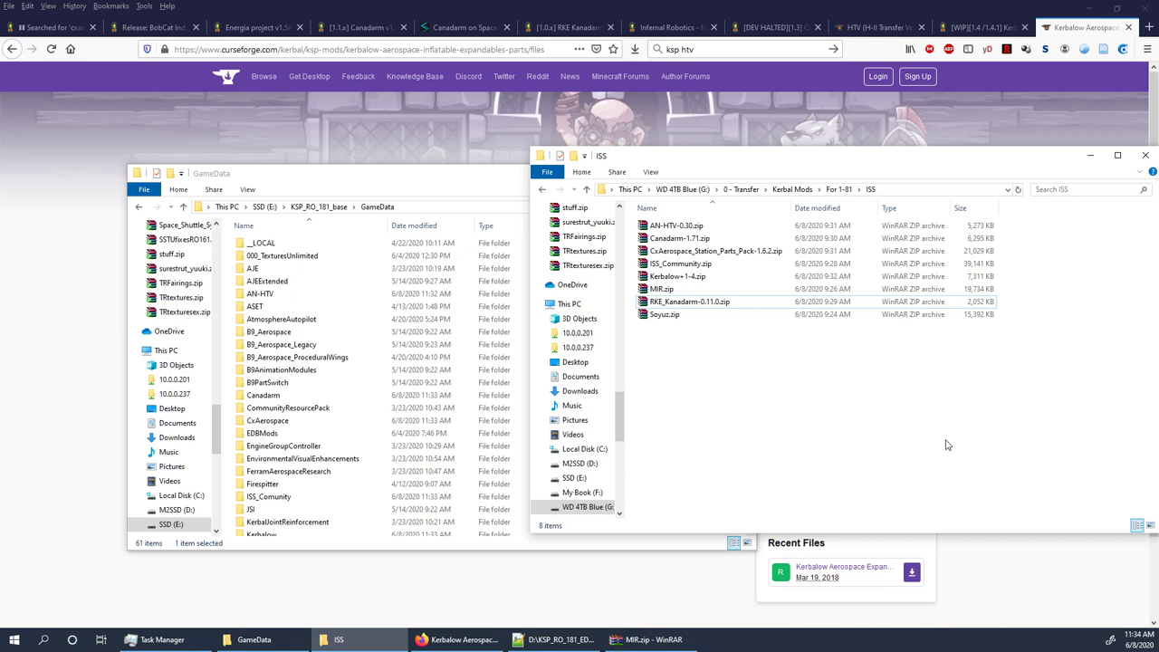
pyautogui.click(702, 316)
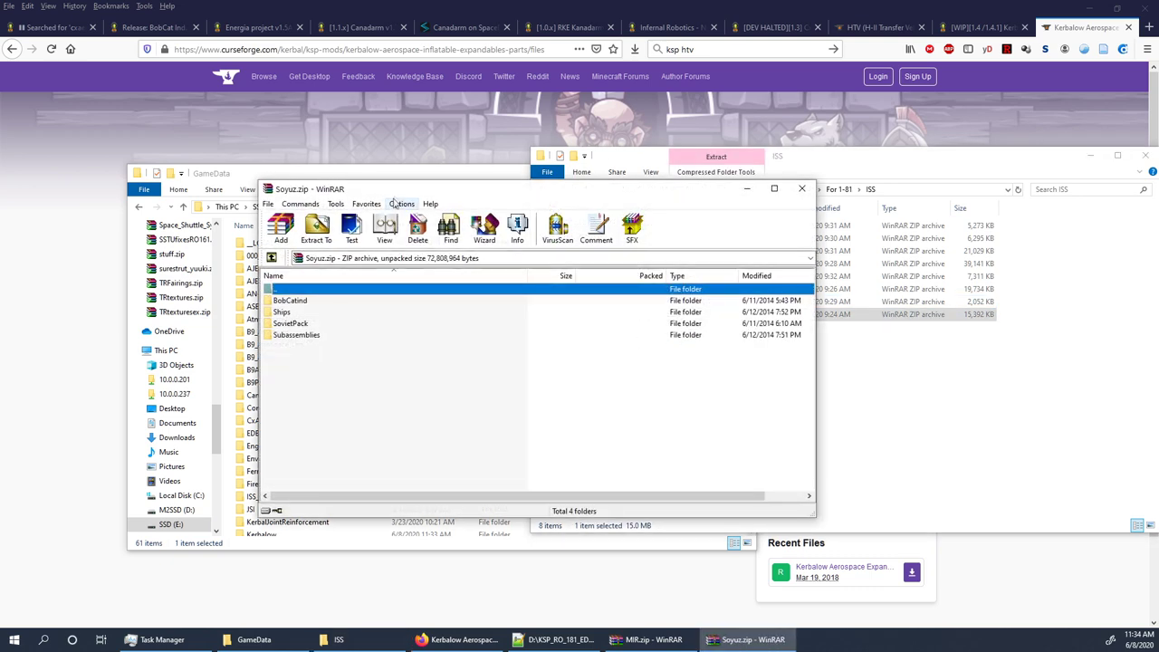
pyautogui.moveTo(395, 190); pyautogui.dragTo(605, 186)
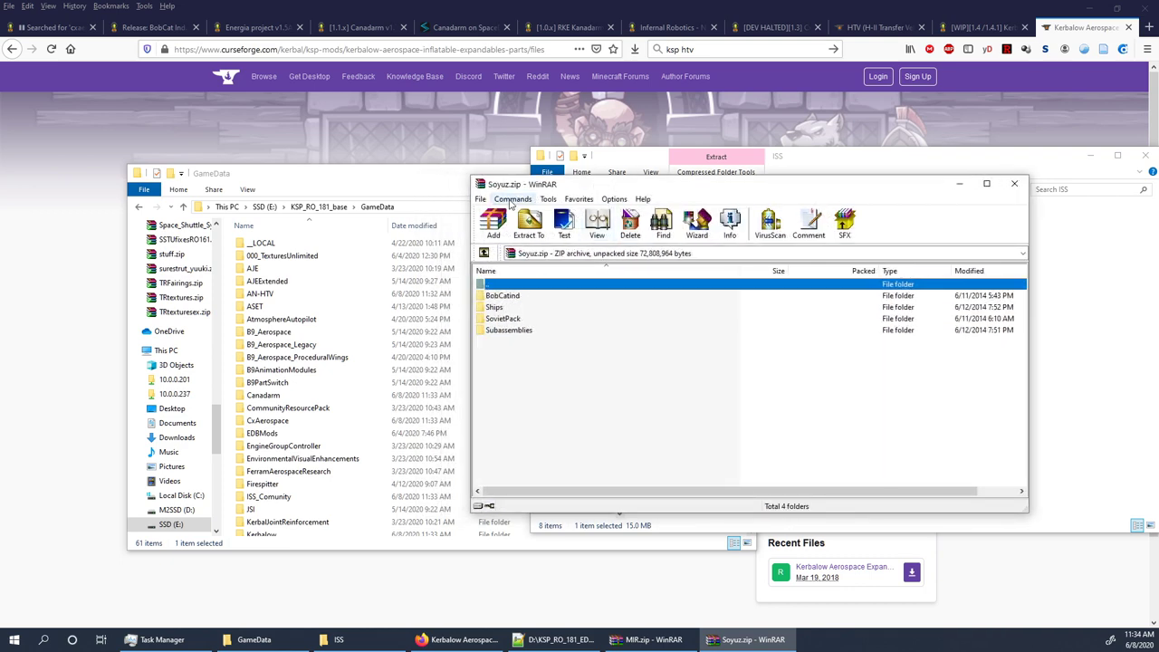
pyautogui.doubleClick(503, 296)
pyautogui.doubleClick(515, 288)
pyautogui.doubleClick(513, 317)
pyautogui.doubleClick(538, 288)
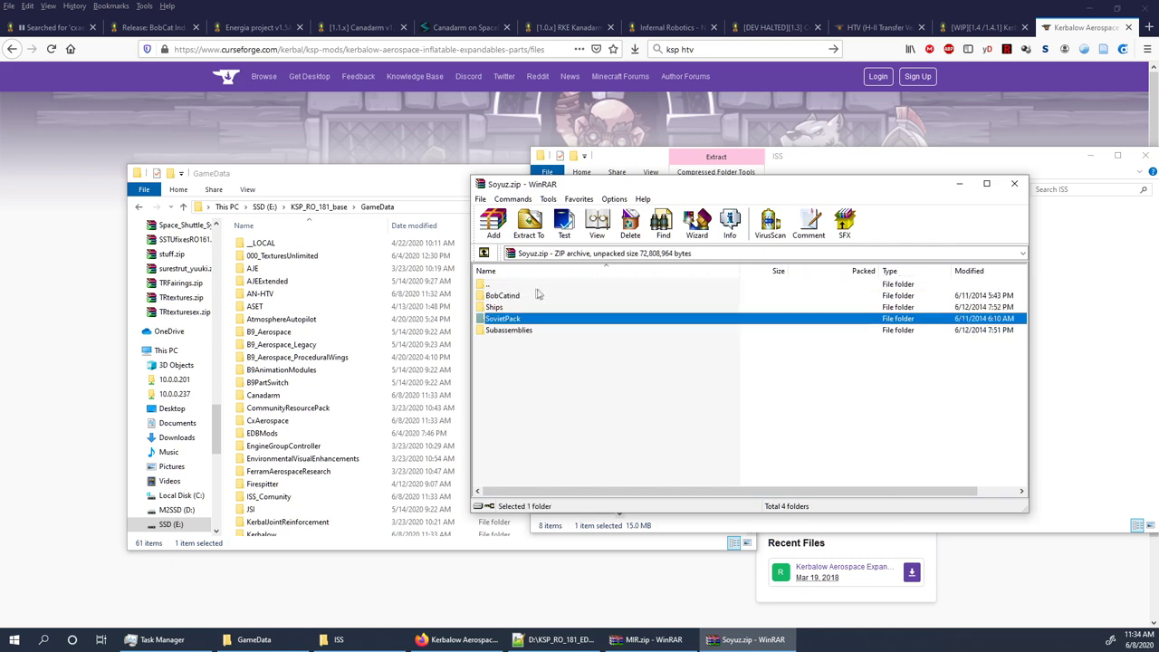
# Step: Extract the BobCatind and SovietPack folders from Soyuz.zip into the game's GameData folder, and check for both in the folder list
pyautogui.click(516, 297)
pyautogui.keyDown('ctrl'); pyautogui.click(504, 318); pyautogui.keyUp('ctrl')
pyautogui.moveTo(510, 310); pyautogui.dragTo(368, 543)
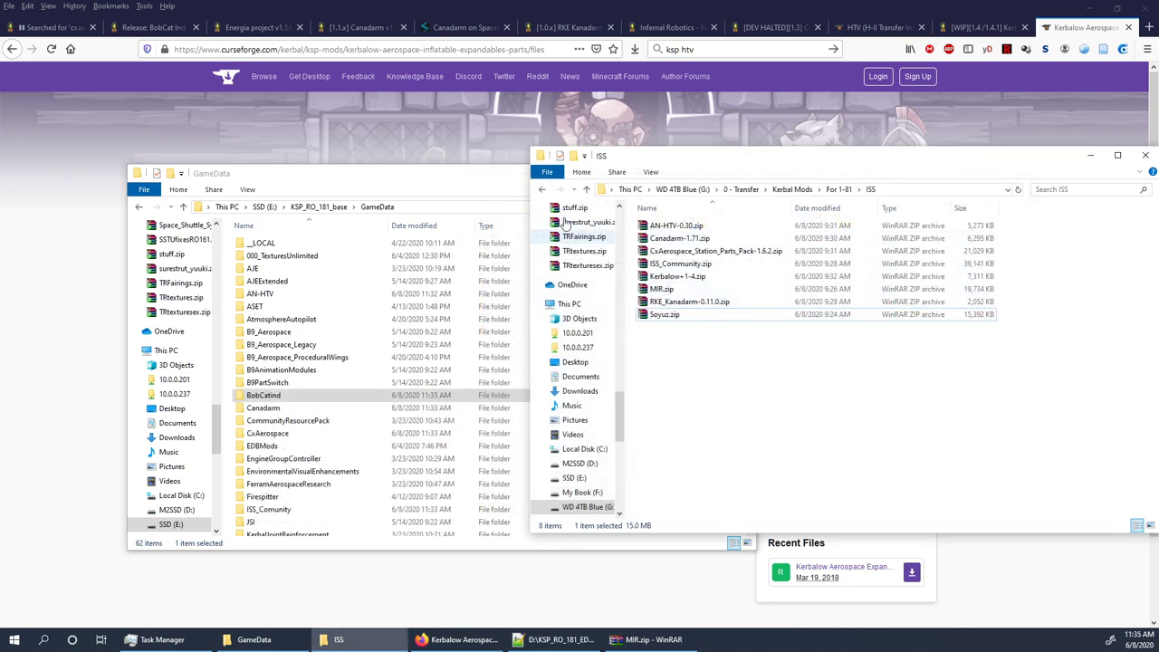
pyautogui.moveTo(390, 172); pyautogui.dragTo(405, 145)
pyautogui.scroll(-5, 433, 258)
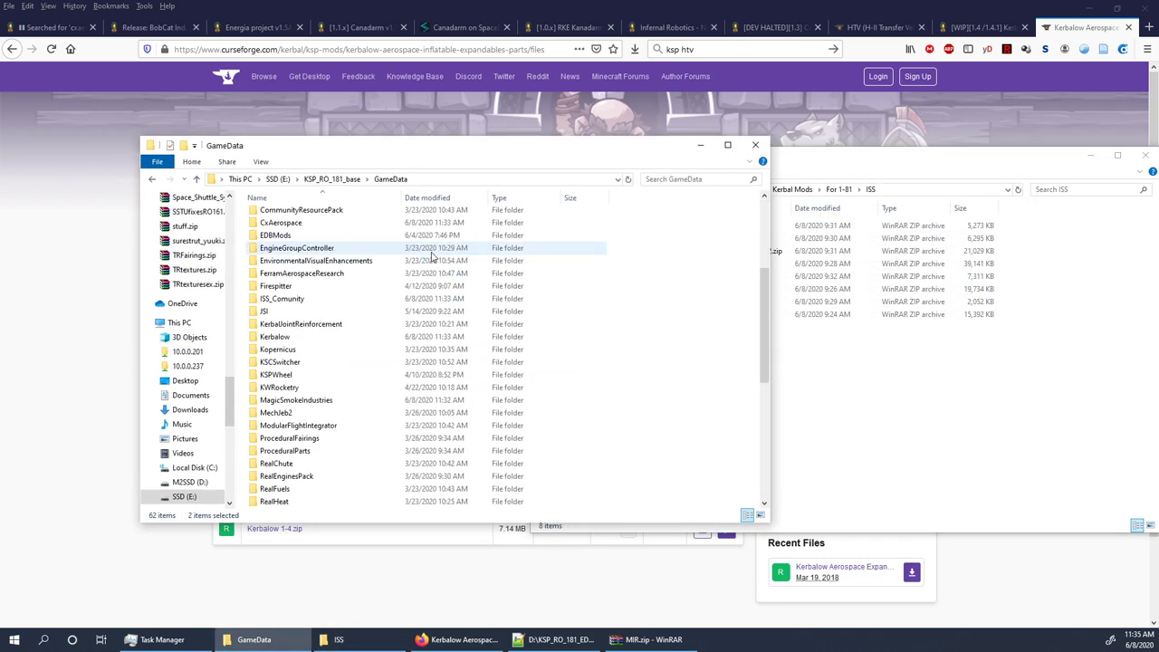
pyautogui.scroll(-8, 433, 258)
pyautogui.scroll(12, 433, 260)
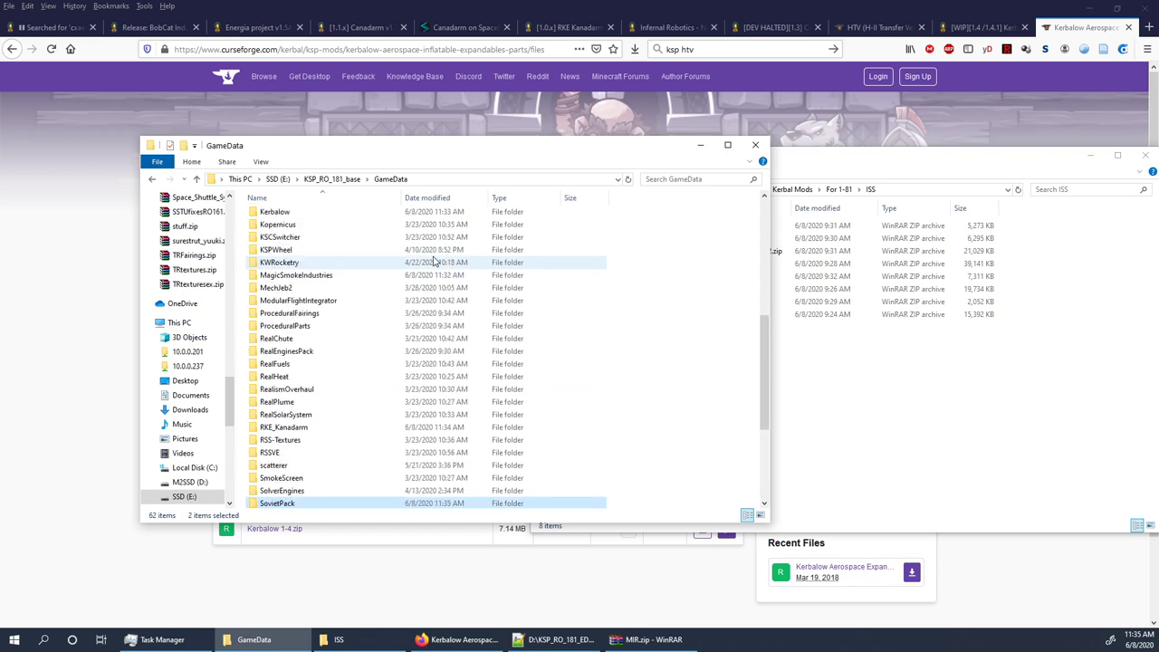
pyautogui.scroll(2, 433, 260)
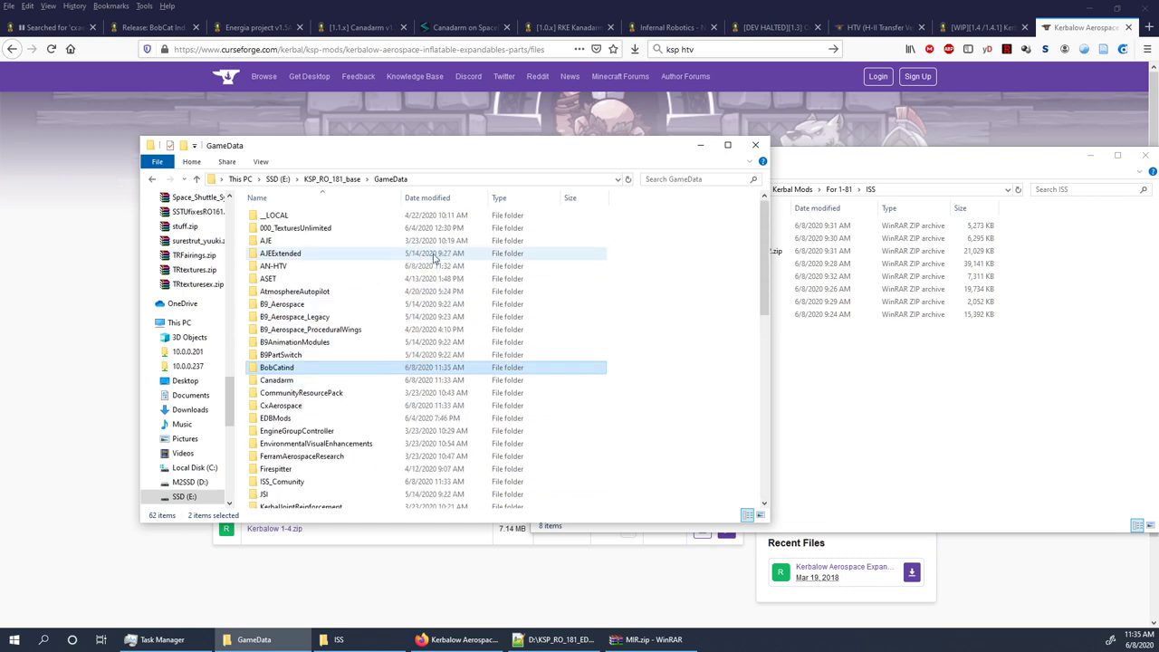
# Step: Open the RO_SuggestedMods folder inside the RealismOverhaul folder in KSP_RO_181_base's GameData
pyautogui.click(331, 178)
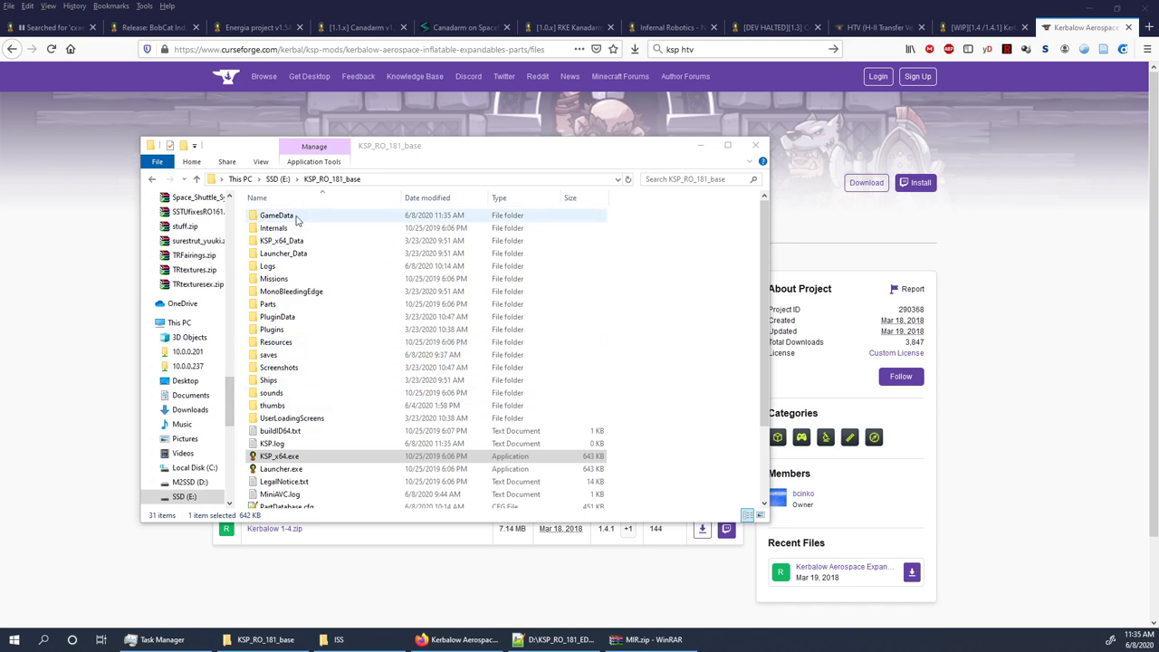
pyautogui.doubleClick(295, 220)
pyautogui.scroll(-10, 401, 290)
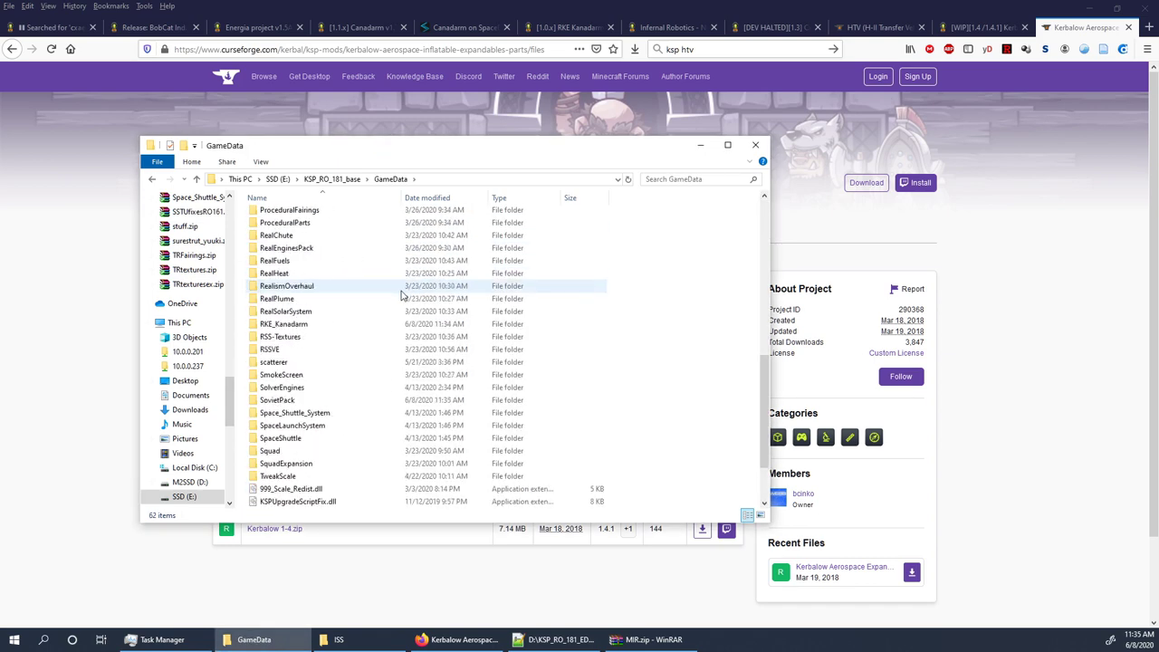
pyautogui.doubleClick(402, 290)
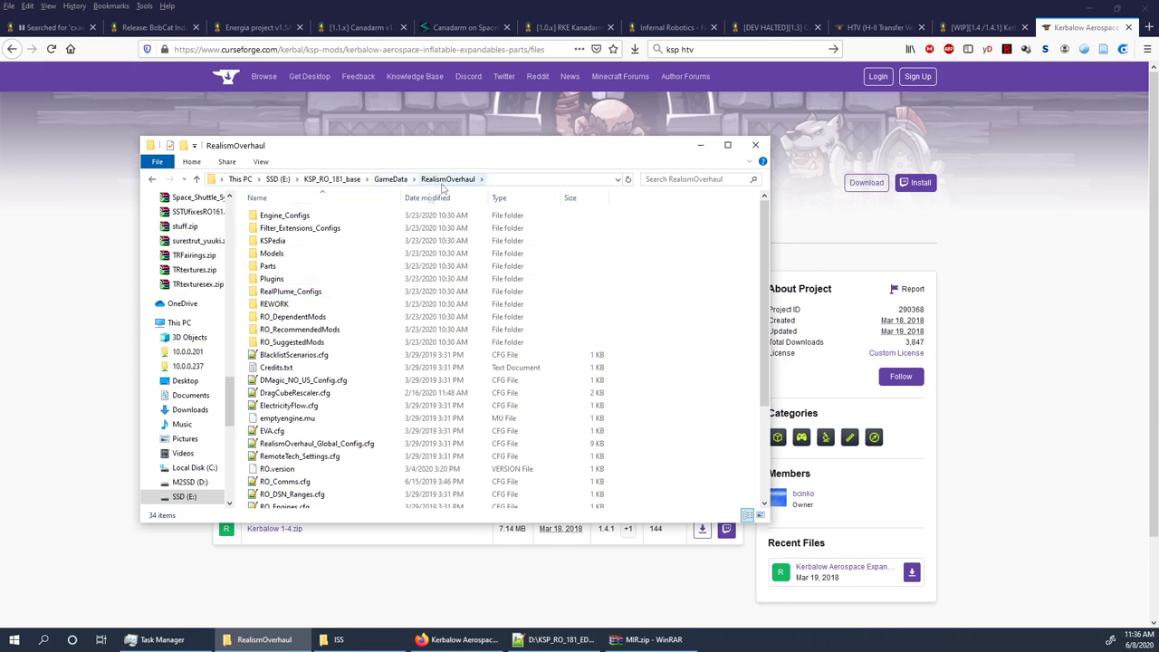
pyautogui.doubleClick(297, 348)
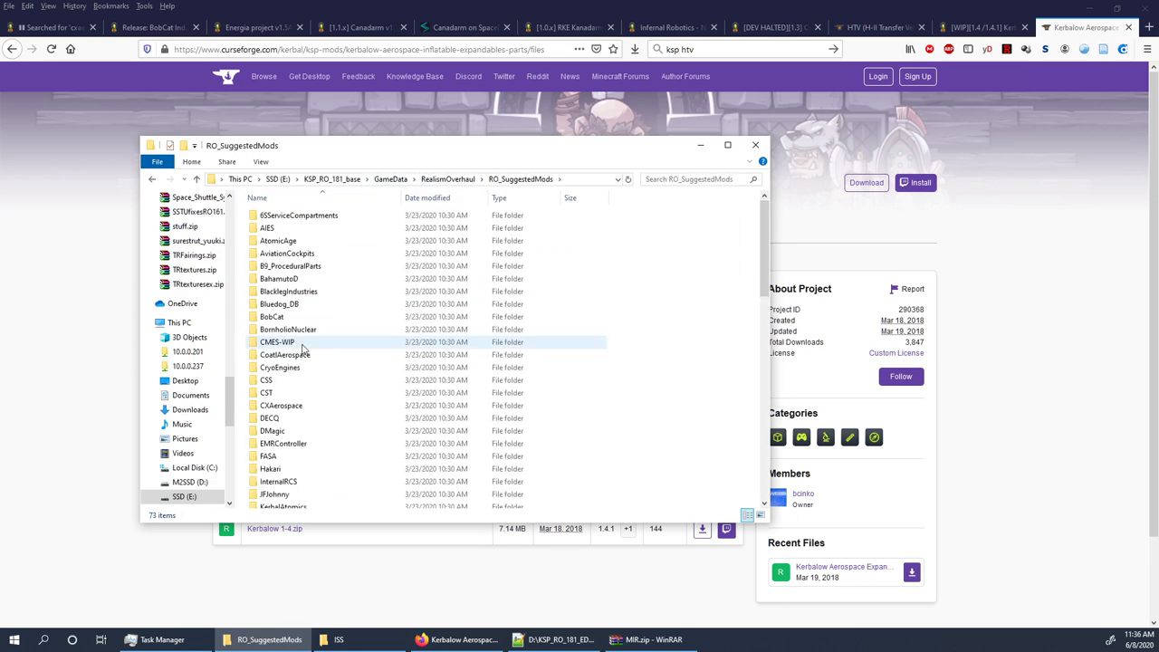
# Step: Locate the CXAerospace folder and RO_ISS.cfg in RO_SuggestedMods, and open RO_ISS.cfg in Notepad++
pyautogui.scroll(-15, 304, 354)
pyautogui.click(279, 450)
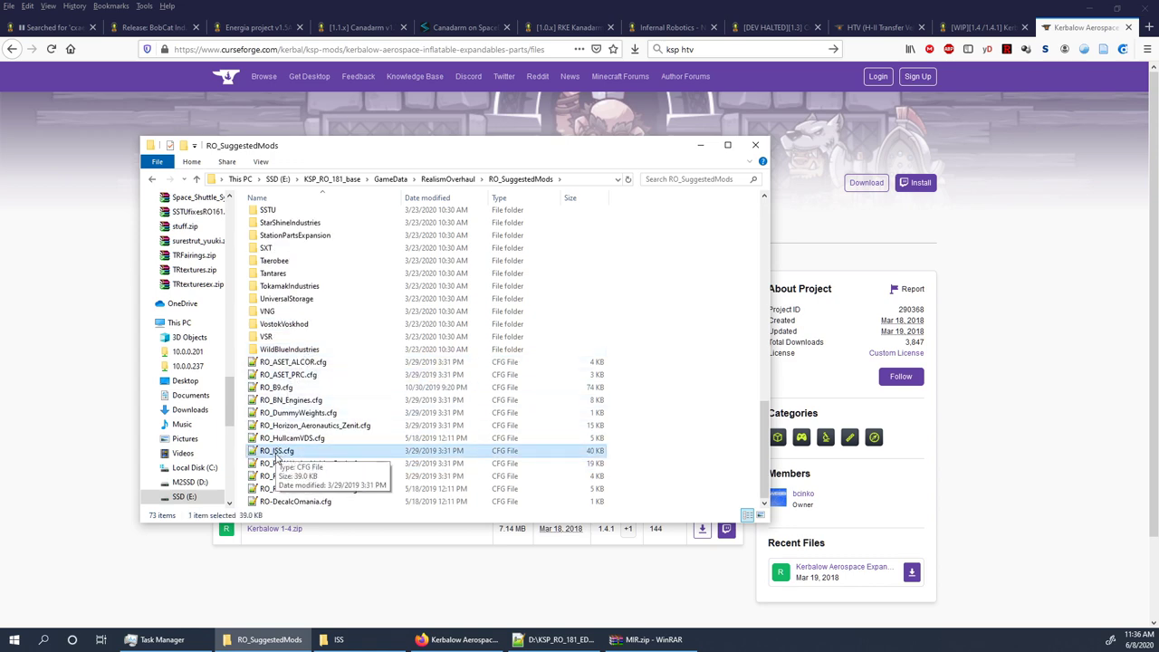
pyautogui.scroll(12, 285, 426)
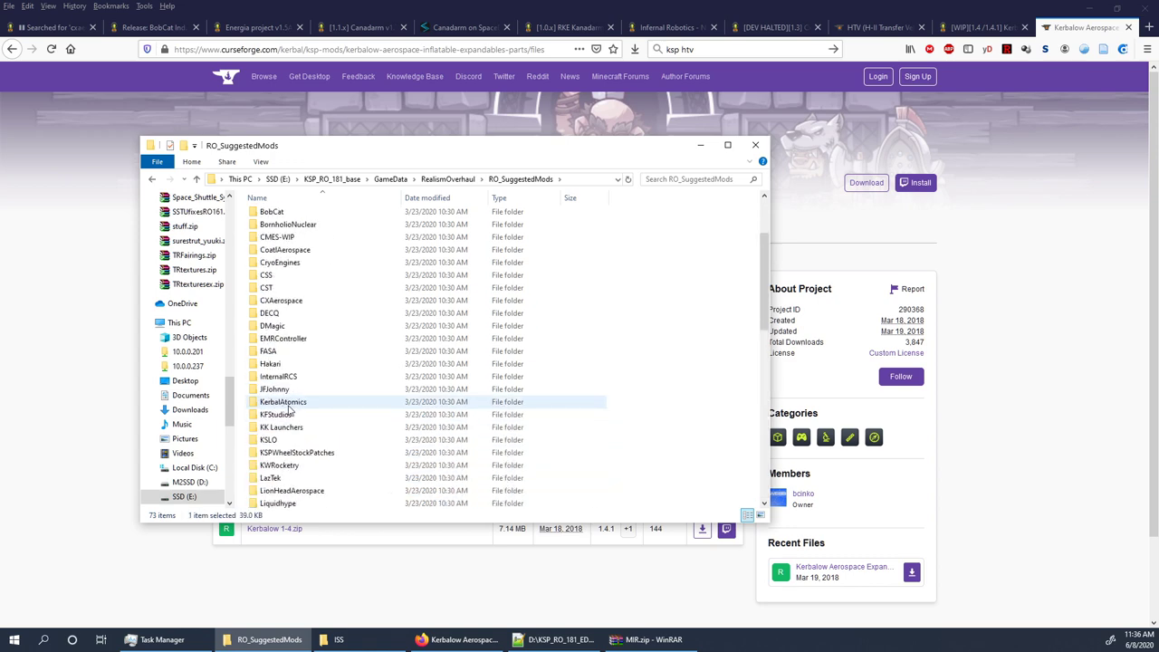
pyautogui.click(287, 304)
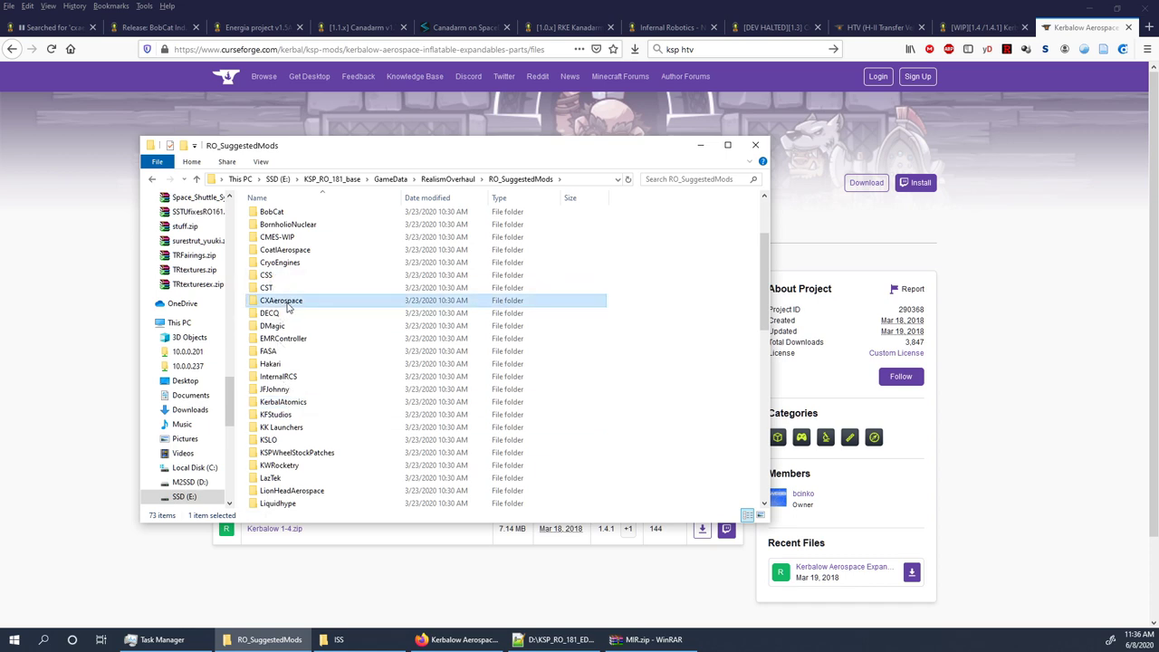
pyautogui.scroll(-12, 287, 309)
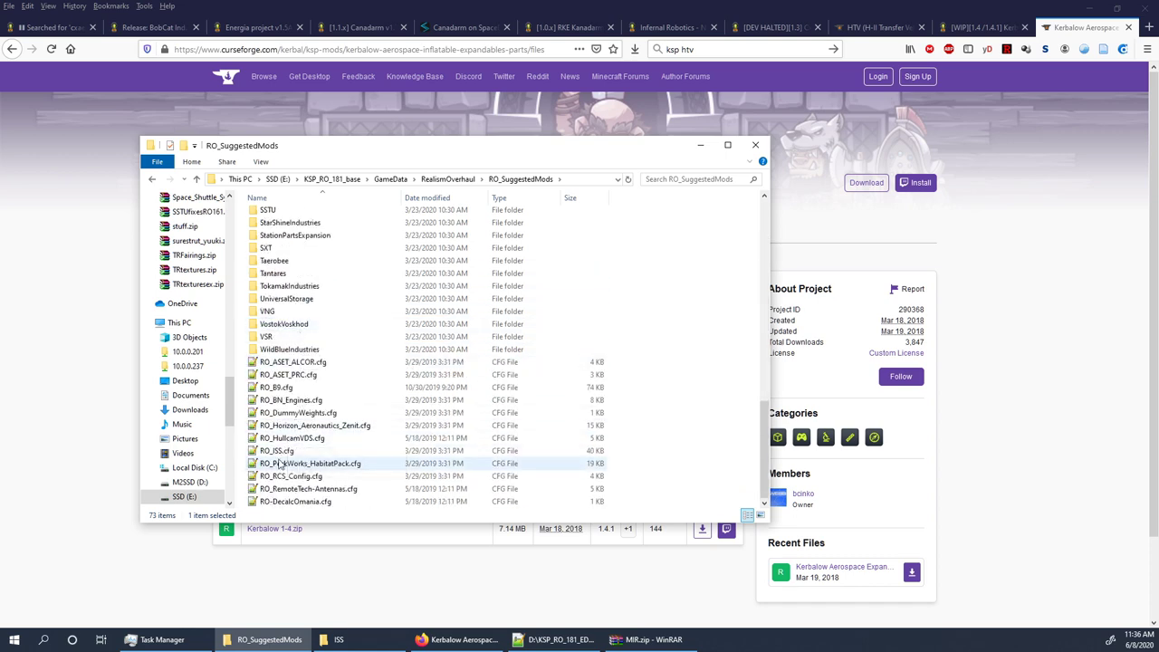
pyautogui.click(280, 452)
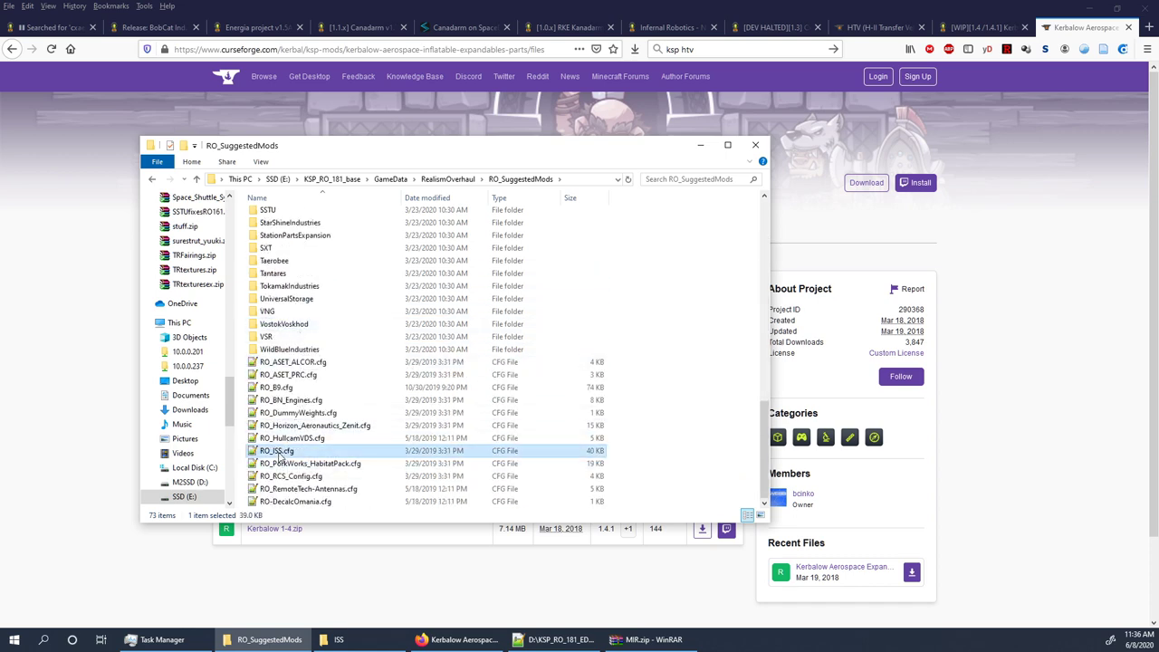
pyautogui.doubleClick(306, 450)
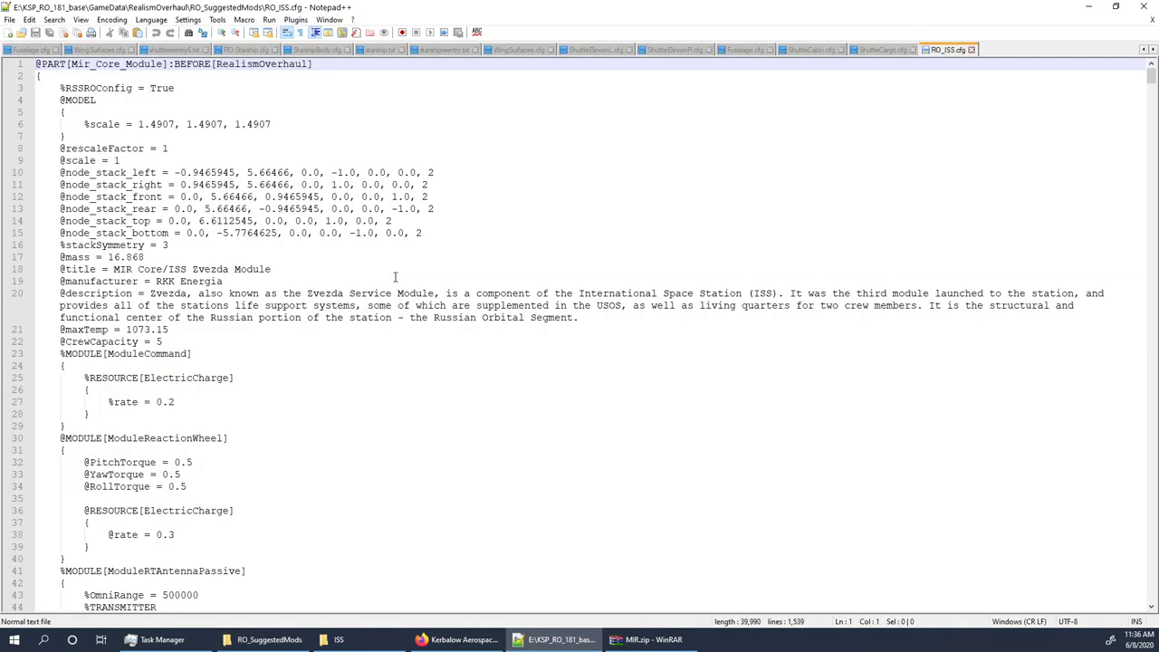
# Step: Examine the model scale, rescaleFactor, scale and stack node settings of the Mir_Core_Module part
pyautogui.click(395, 278)
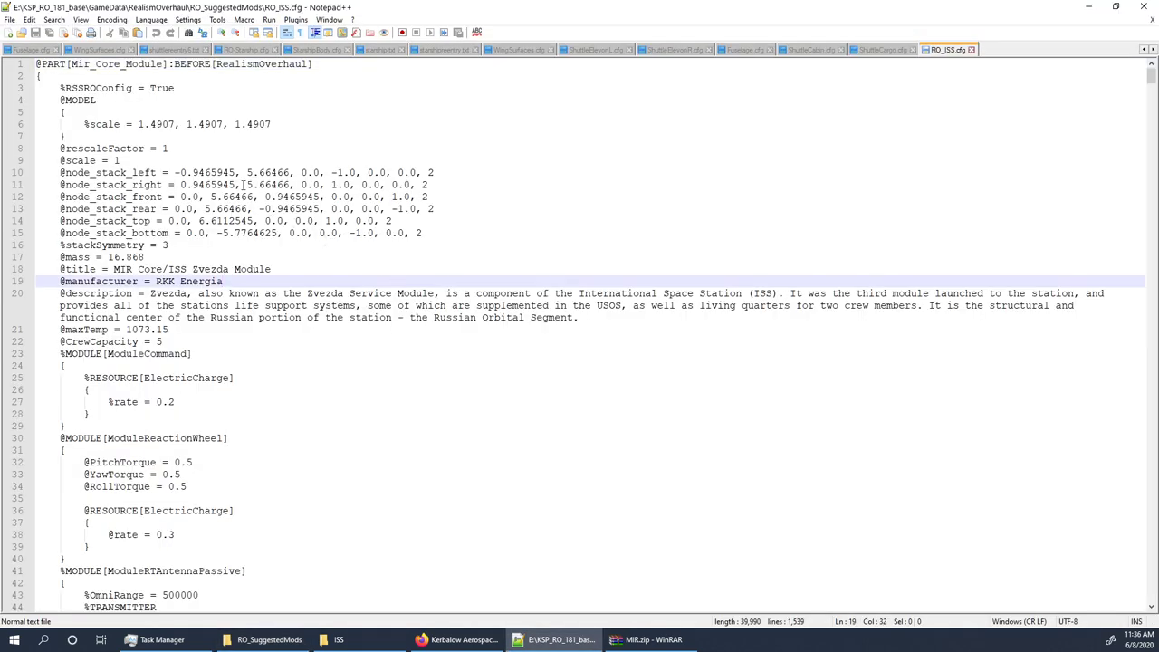
pyautogui.scroll(-5, 242, 185)
pyautogui.scroll(5, 204, 210)
pyautogui.click(55, 147)
pyautogui.moveTo(56, 100); pyautogui.dragTo(177, 157)
pyautogui.click(250, 124)
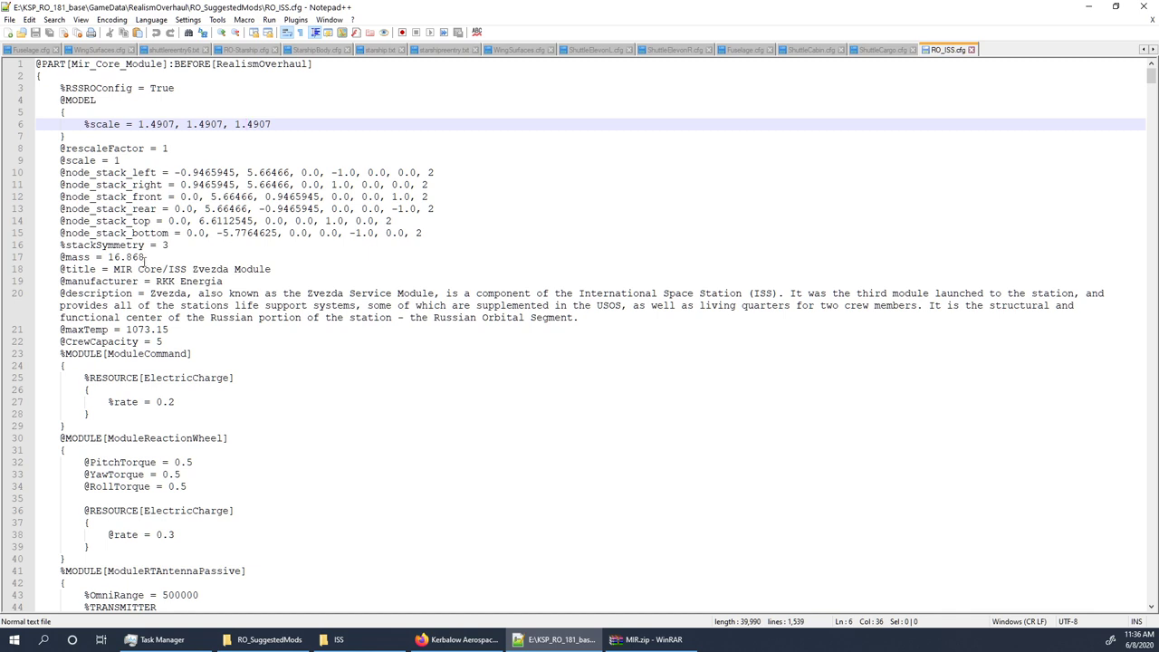
pyautogui.click(193, 269)
pyautogui.moveTo(84, 125); pyautogui.dragTo(276, 126)
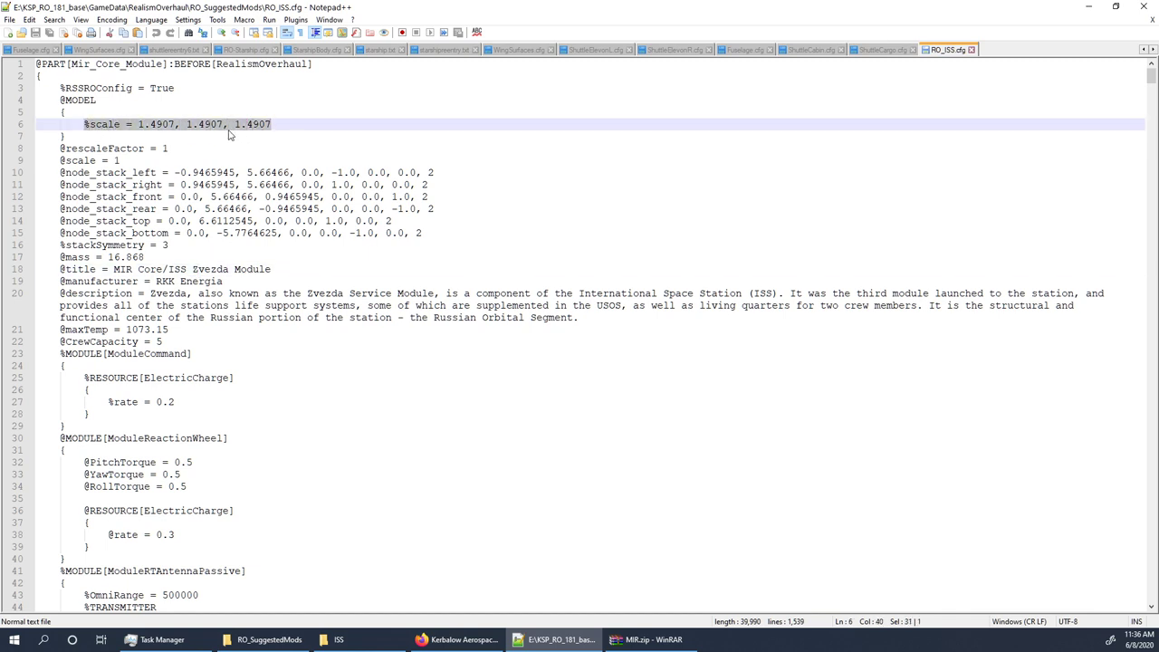
pyautogui.click(100, 172)
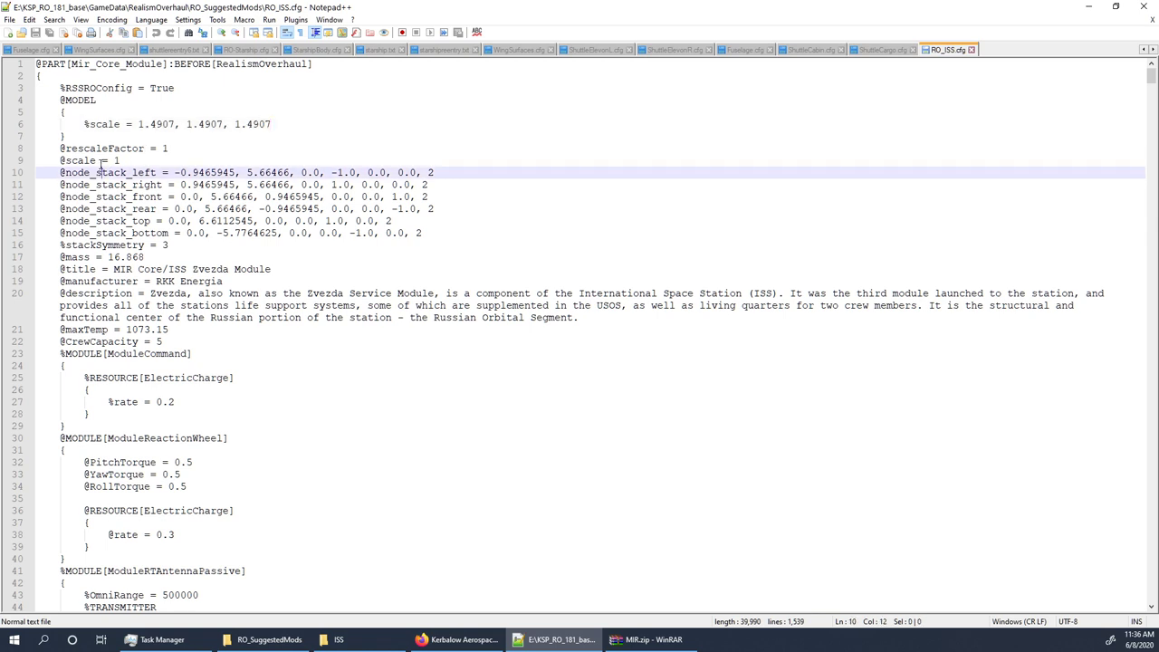
pyautogui.press('Up')
pyautogui.moveTo(138, 125); pyautogui.dragTo(176, 127)
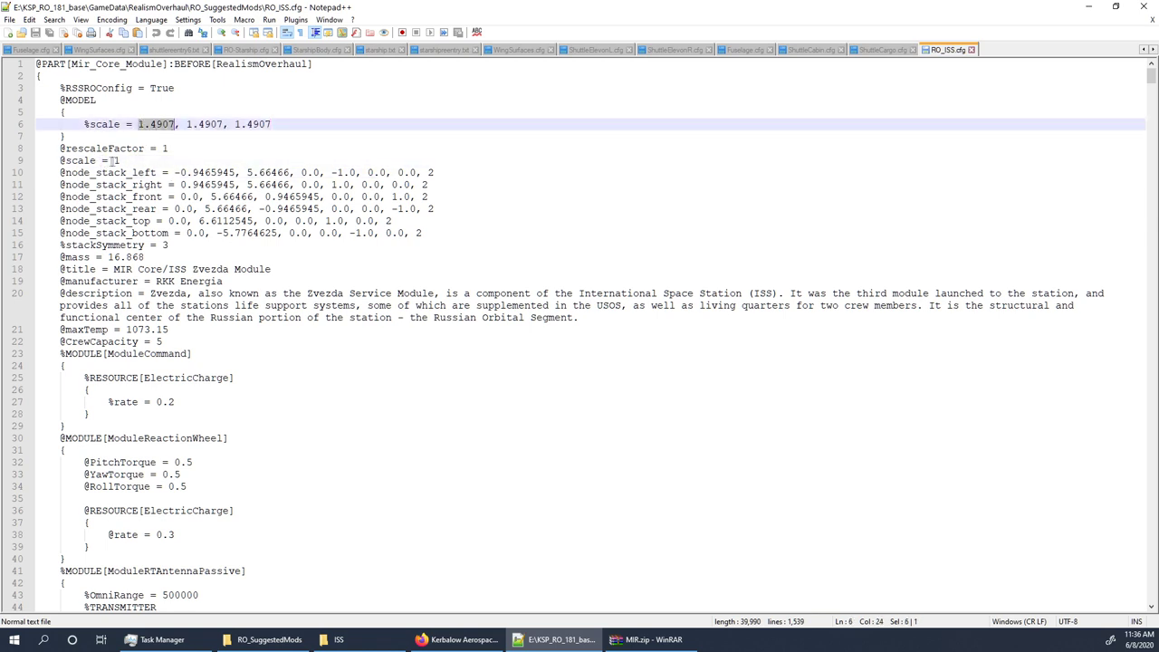
pyautogui.moveTo(109, 160); pyautogui.dragTo(135, 160)
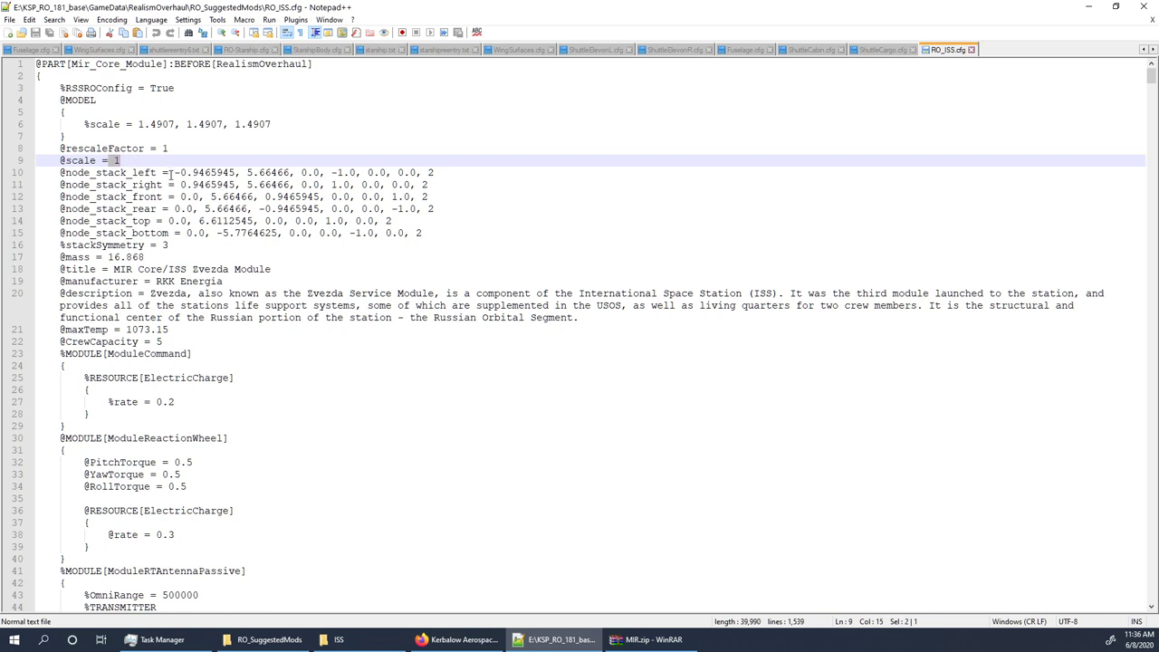
pyautogui.click(181, 195)
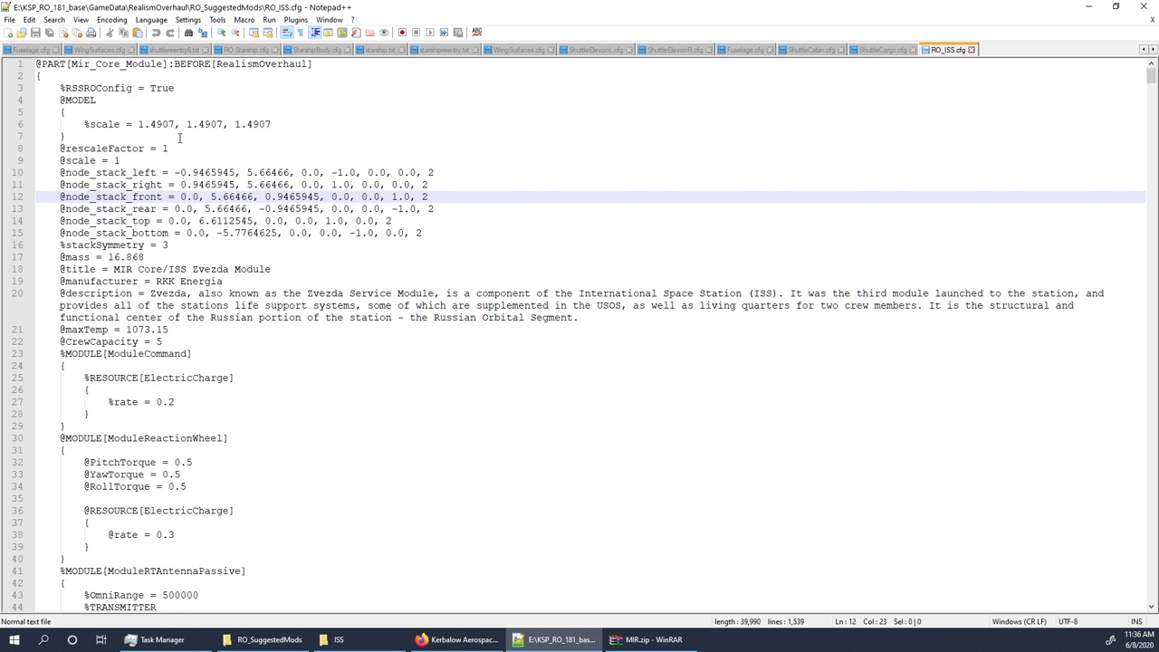
pyautogui.click(129, 161)
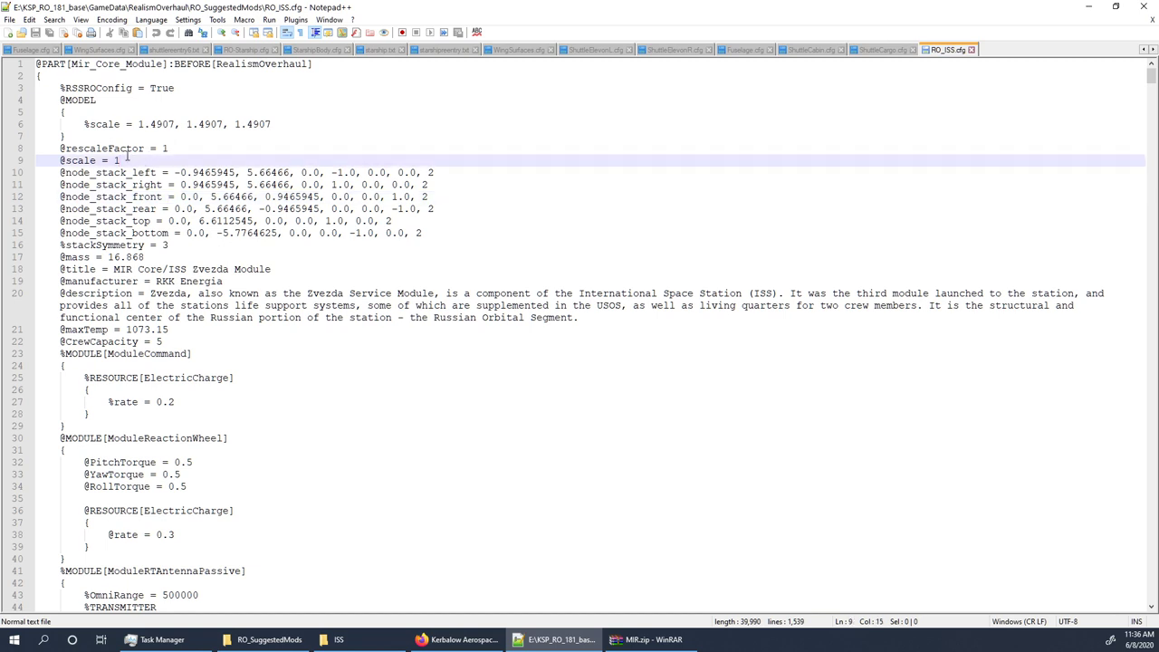
# Step: Examine the Mir core part's mass, description and ModuleReactionWheel block, including its torque and ElectricCharge settings
pyautogui.click(221, 259)
pyautogui.scroll(-1, 221, 262)
pyautogui.scroll(-3, 221, 264)
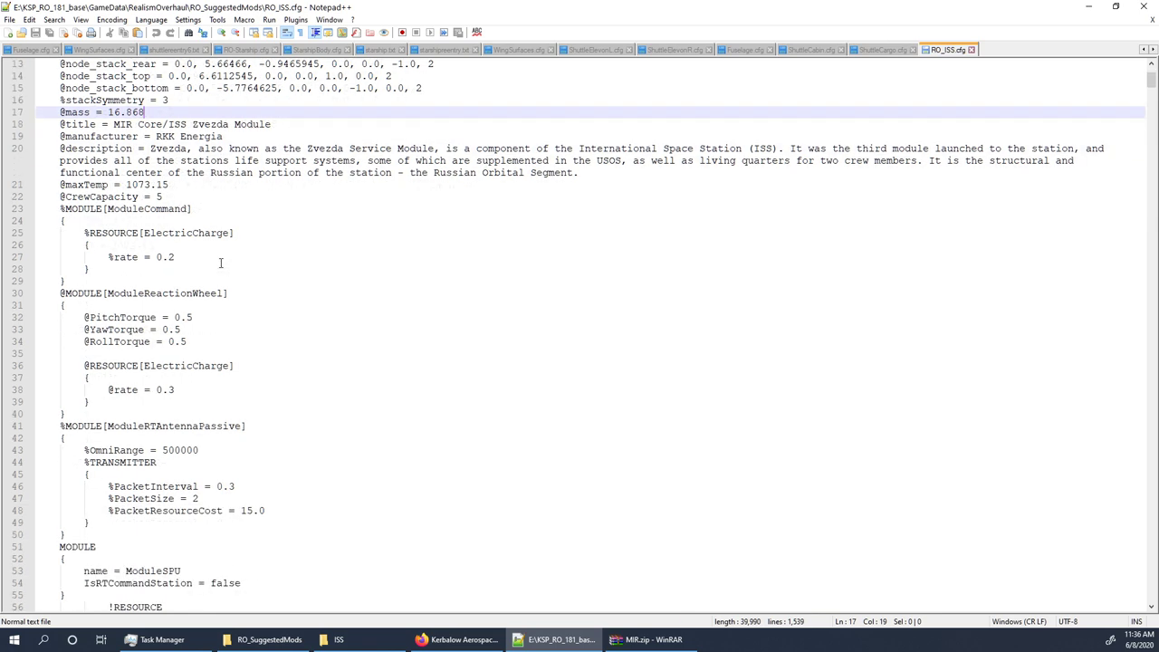
pyautogui.moveTo(54, 294); pyautogui.dragTo(116, 412)
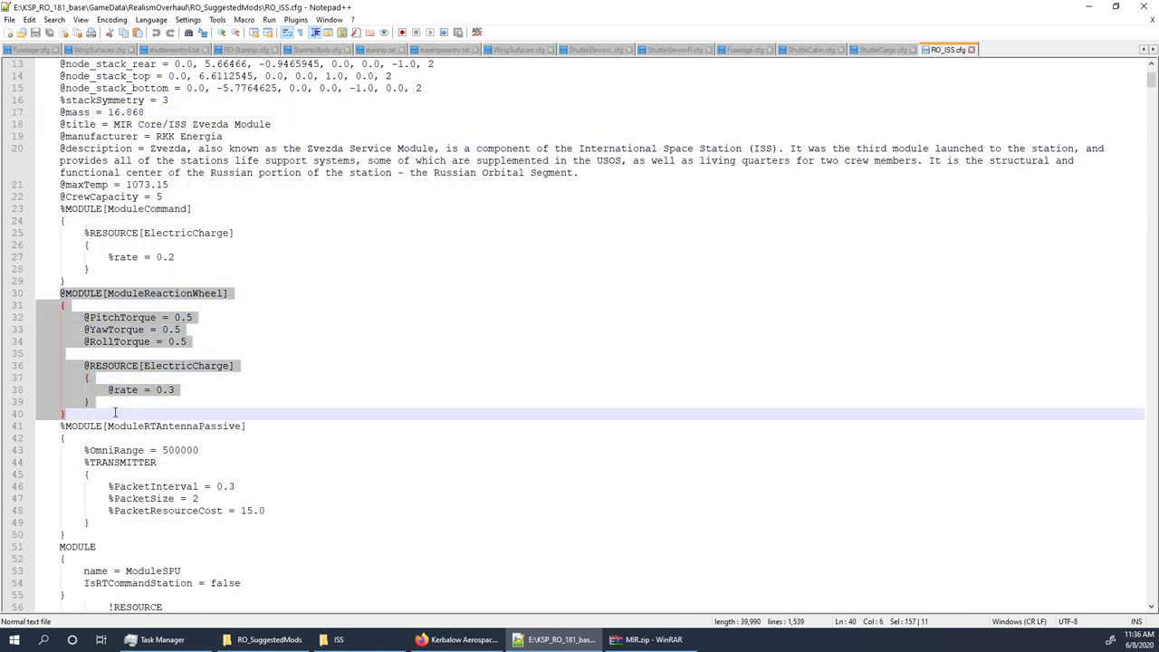
pyautogui.click(346, 381)
pyautogui.scroll(-3, 347, 380)
pyautogui.scroll(7, 344, 372)
pyautogui.scroll(-5, 345, 371)
pyautogui.scroll(-4, 345, 371)
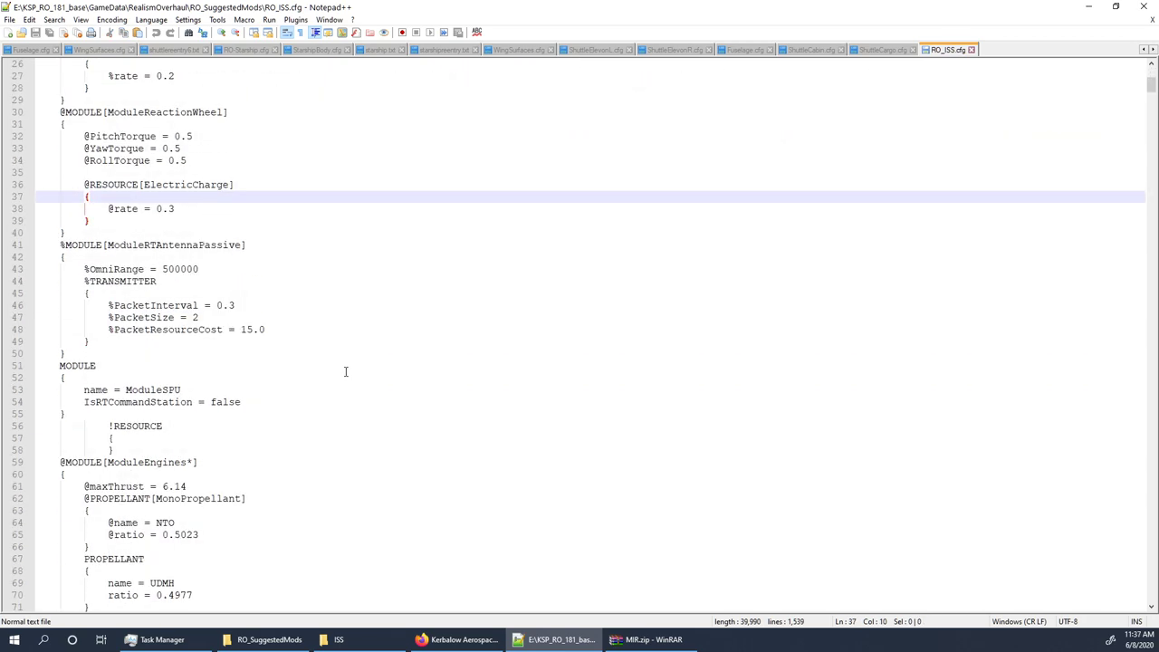
# Step: Review the MIRCORE engine configuration's NTO and UDMH propellants and the resource tanks in ModuleFuelTanks
pyautogui.scroll(-10, 346, 371)
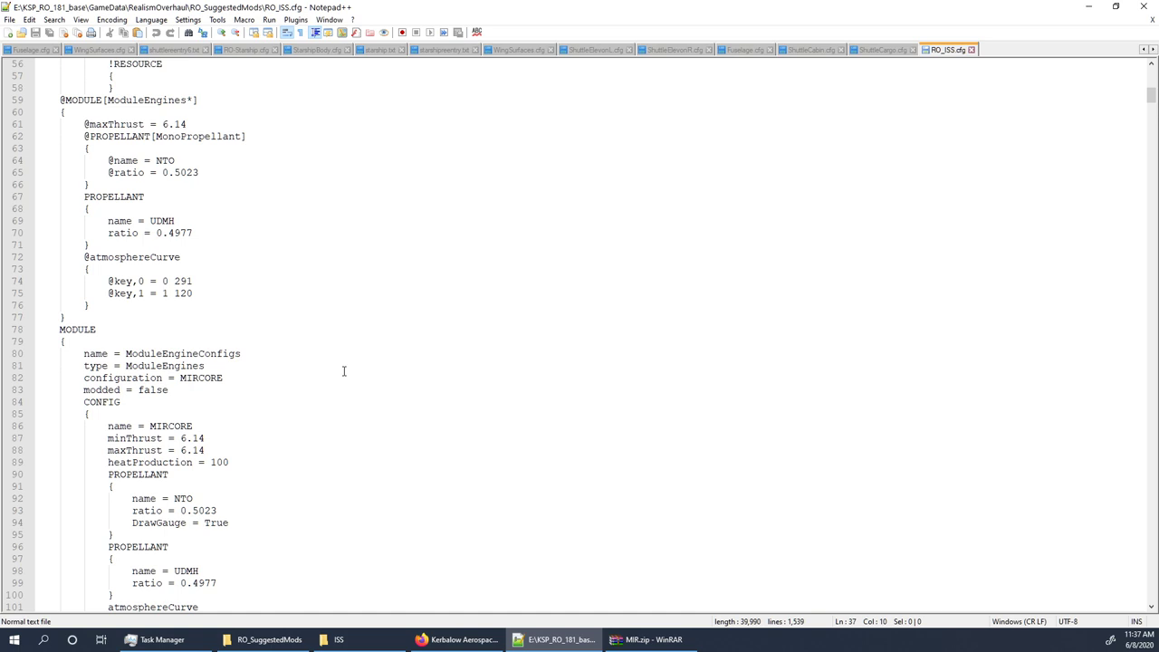
pyautogui.scroll(-2, 344, 372)
pyautogui.scroll(-2, 344, 372)
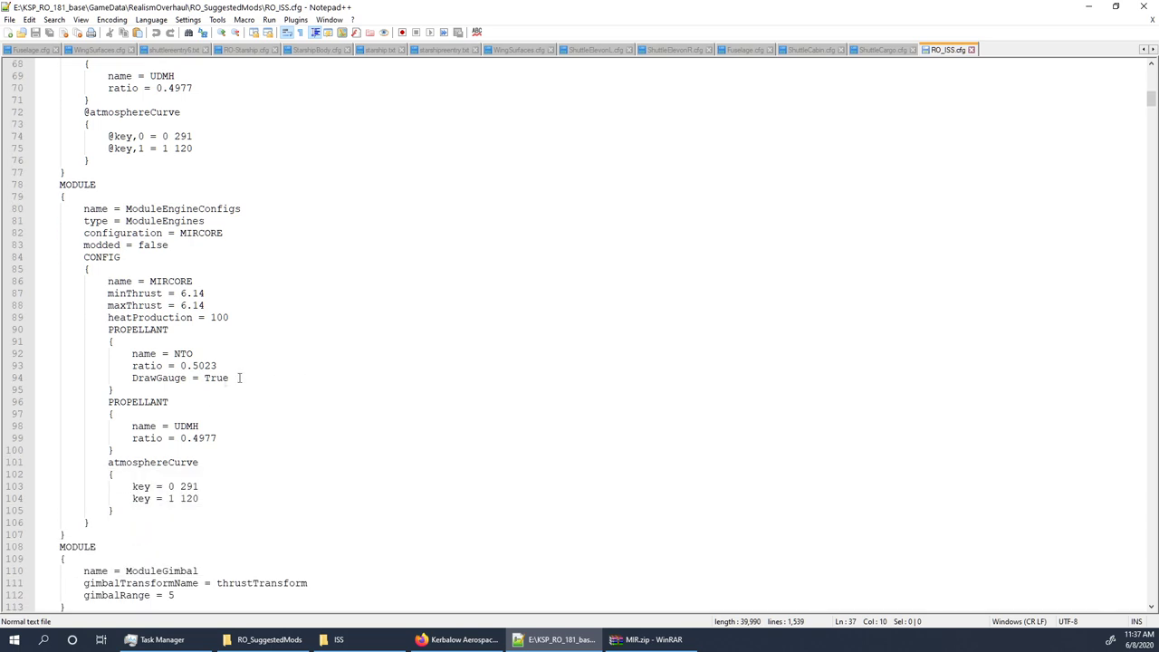
pyautogui.click(209, 426)
pyautogui.click(209, 354)
pyautogui.scroll(-7, 318, 392)
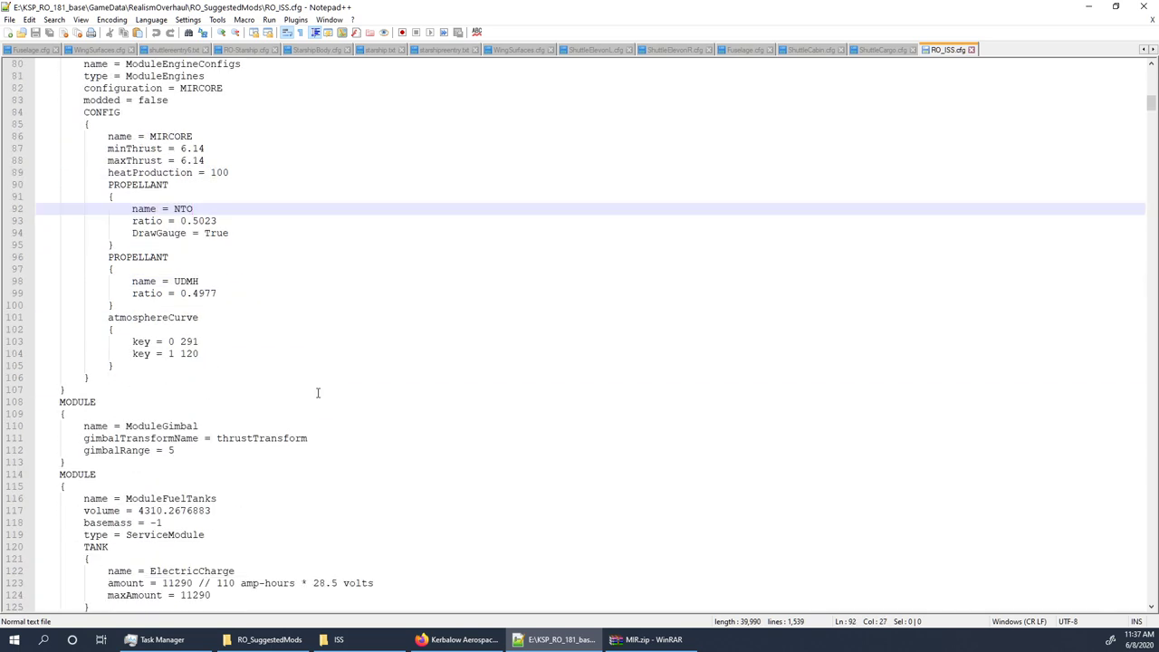
pyautogui.scroll(-17, 318, 392)
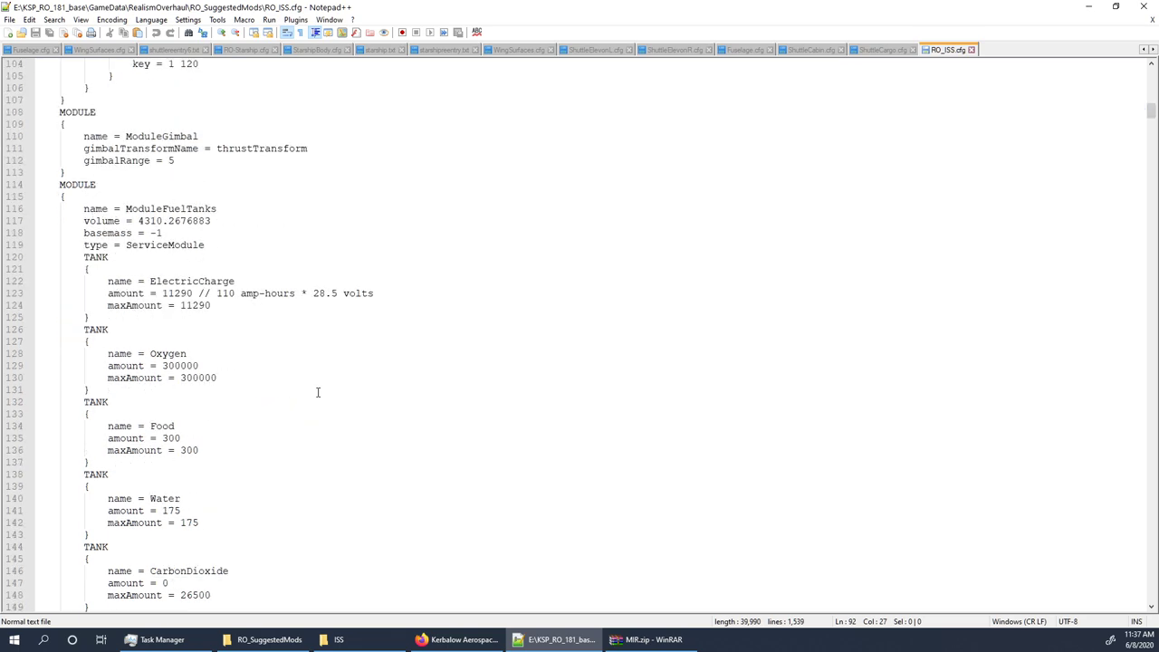
pyautogui.click(209, 416)
pyautogui.click(181, 340)
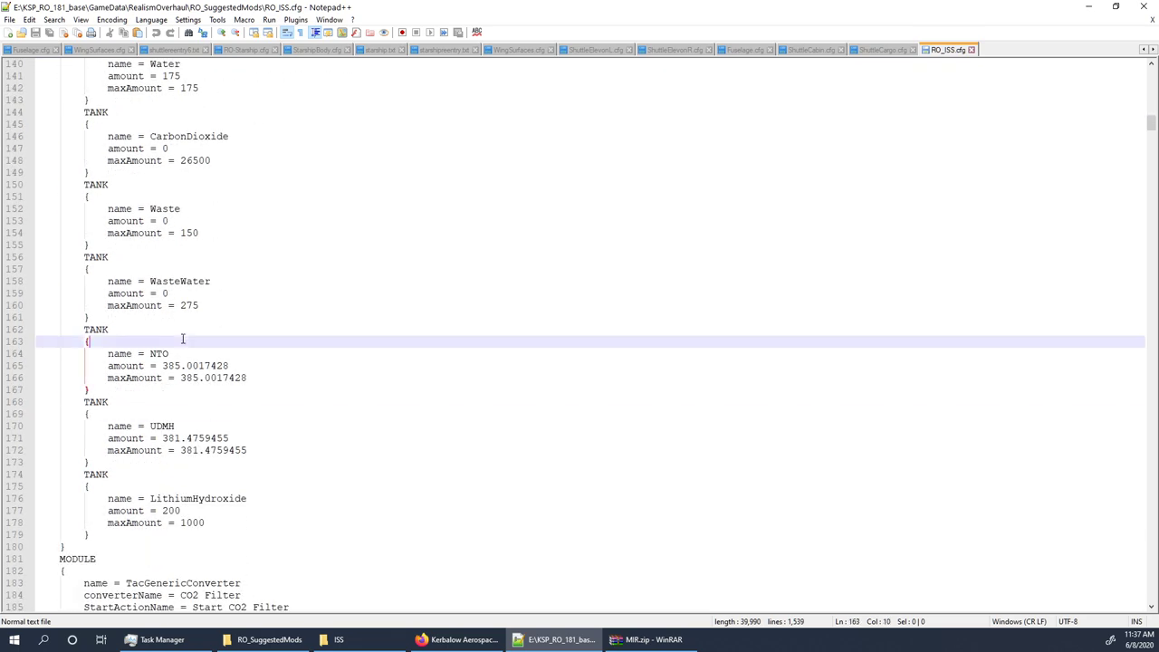
pyautogui.scroll(-6, 294, 389)
# Step: Read through the life support converters, the MIR Spektr solar panel parts and the ISS Russian docking port configuration
pyautogui.scroll(-20, 293, 390)
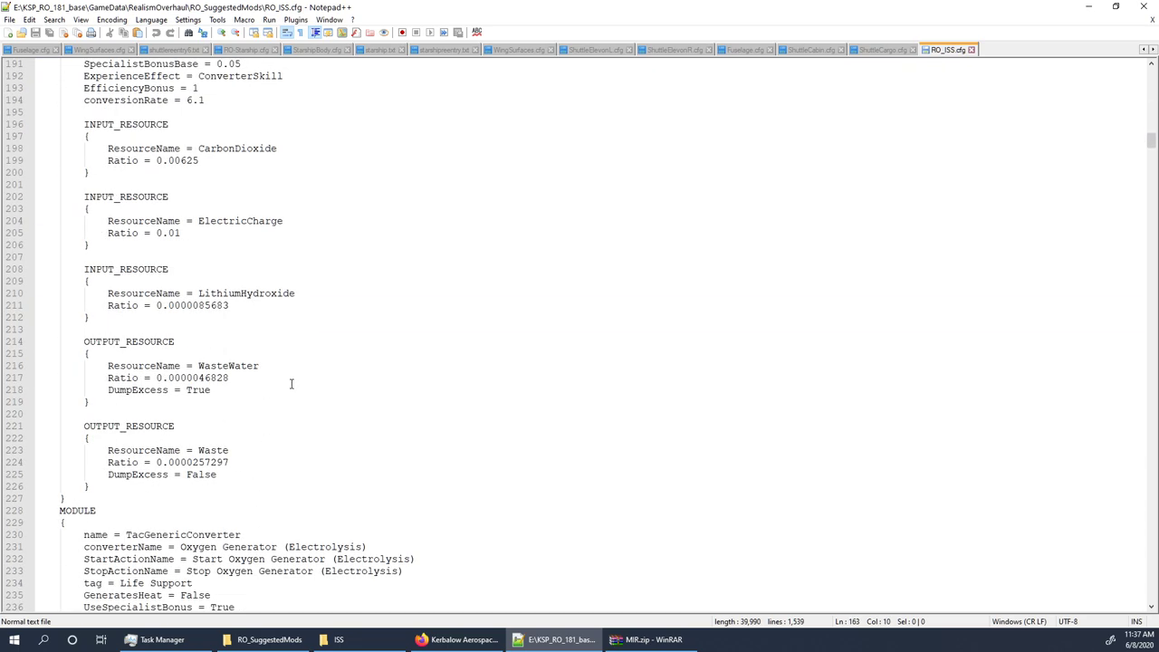
pyautogui.scroll(-8, 291, 384)
pyautogui.click(281, 378)
pyautogui.scroll(-2, 276, 380)
pyautogui.scroll(-8, 276, 380)
pyautogui.click(276, 375)
pyautogui.scroll(-3, 276, 374)
pyautogui.click(276, 375)
pyautogui.scroll(-4, 276, 374)
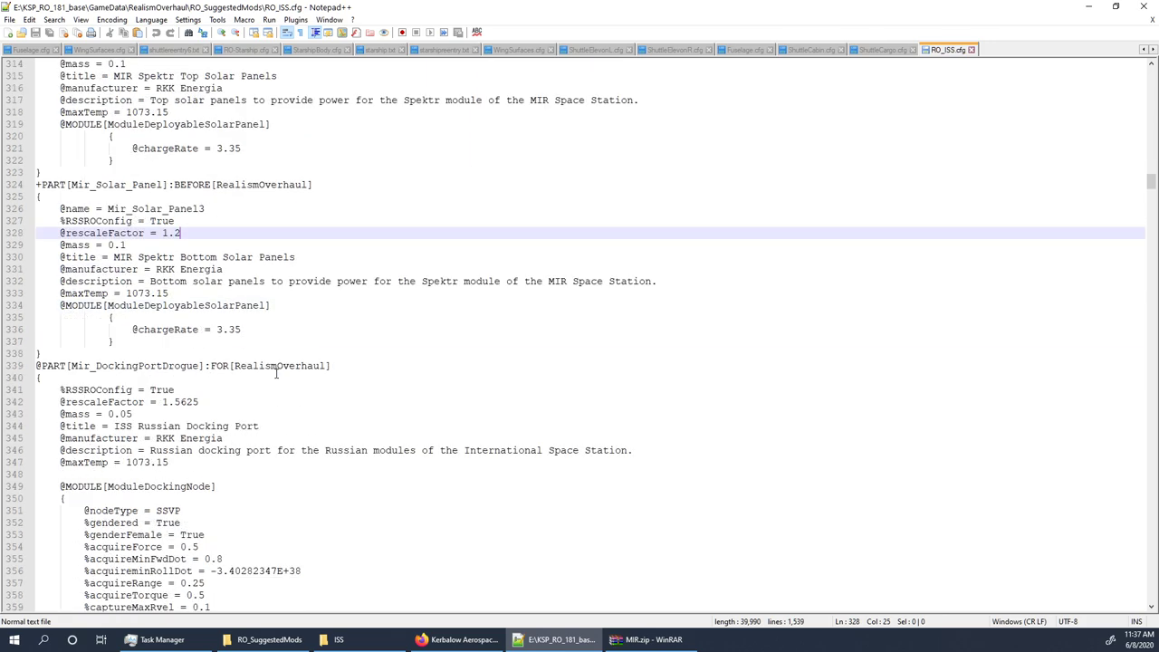
pyautogui.scroll(-5, 277, 372)
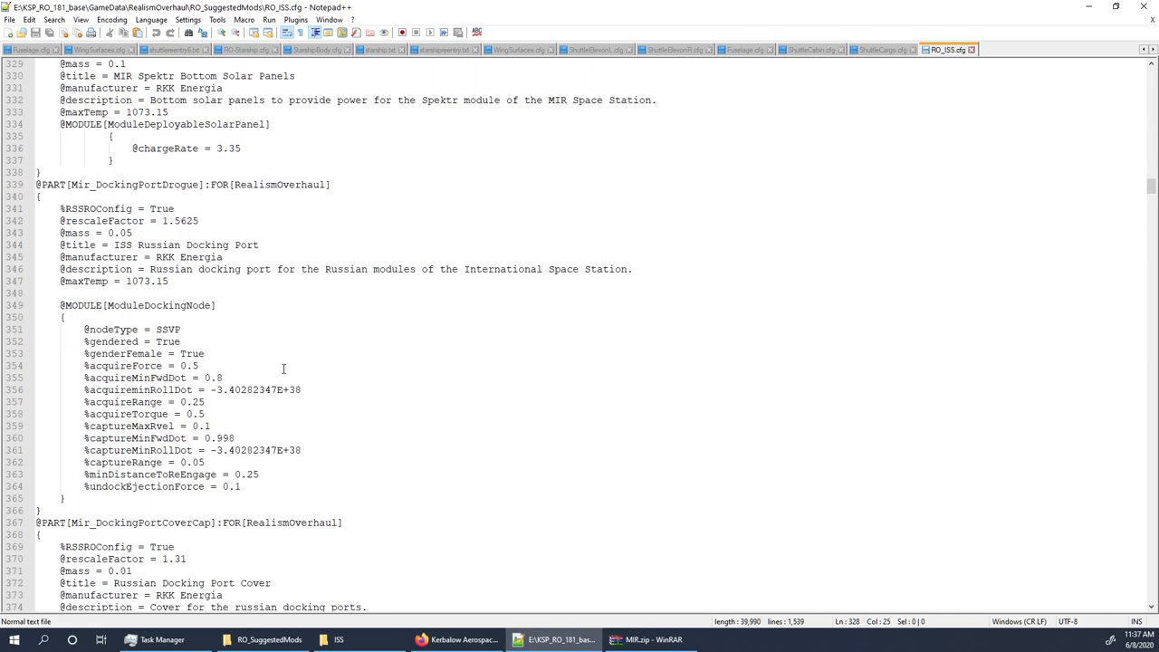